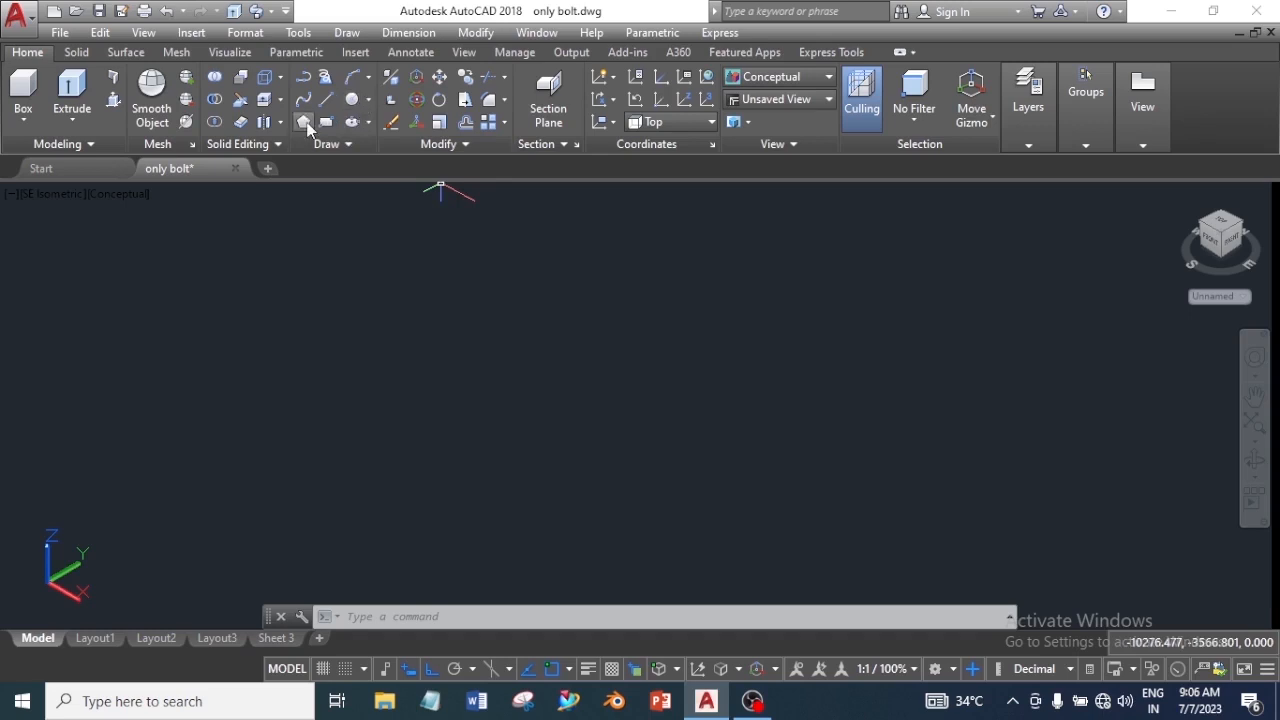
# Step: Draw a six-sided polygon circumscribed about a circle of radius 20.00 in the empty drawing area
pyautogui.click(303, 122)
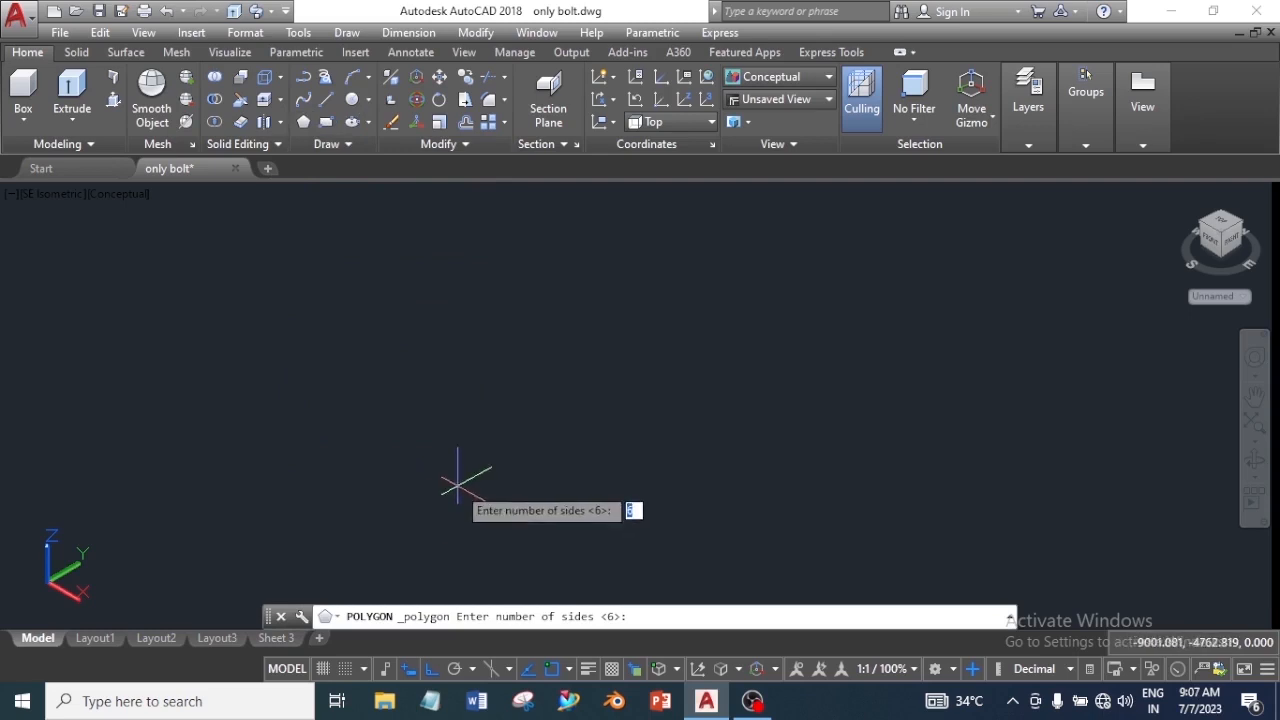
pyautogui.press('Return')
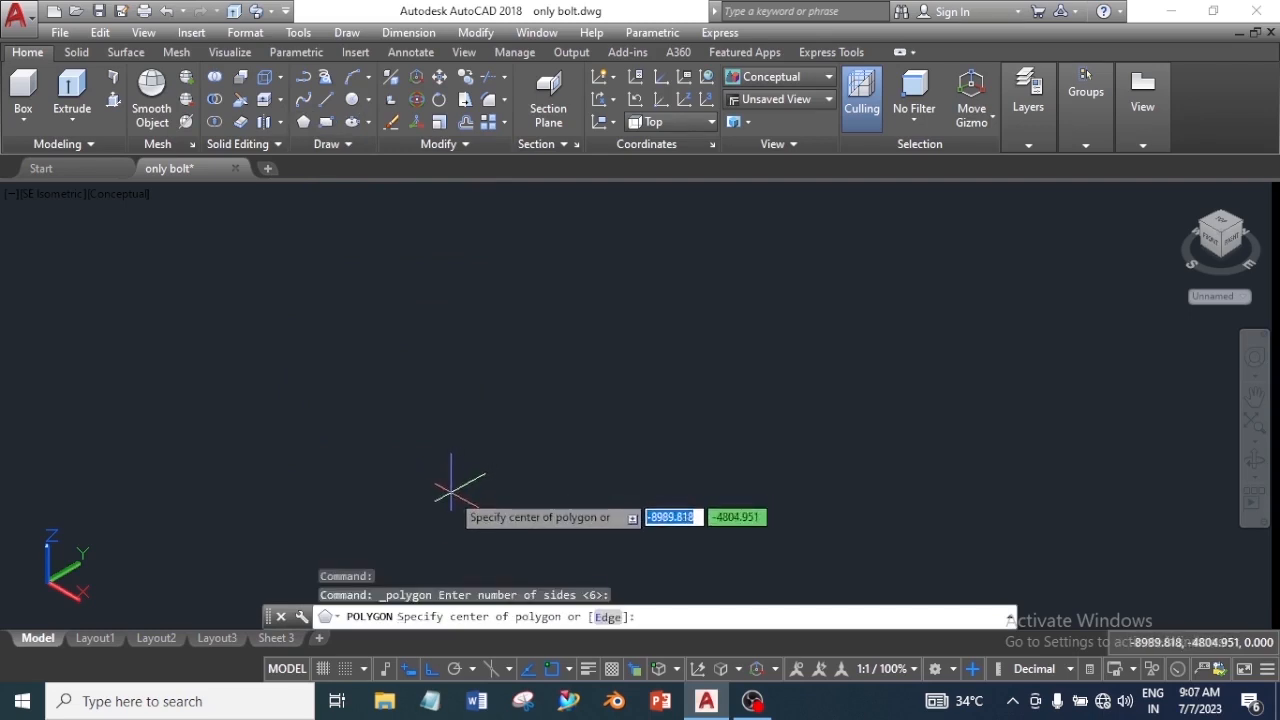
pyautogui.click(451, 491)
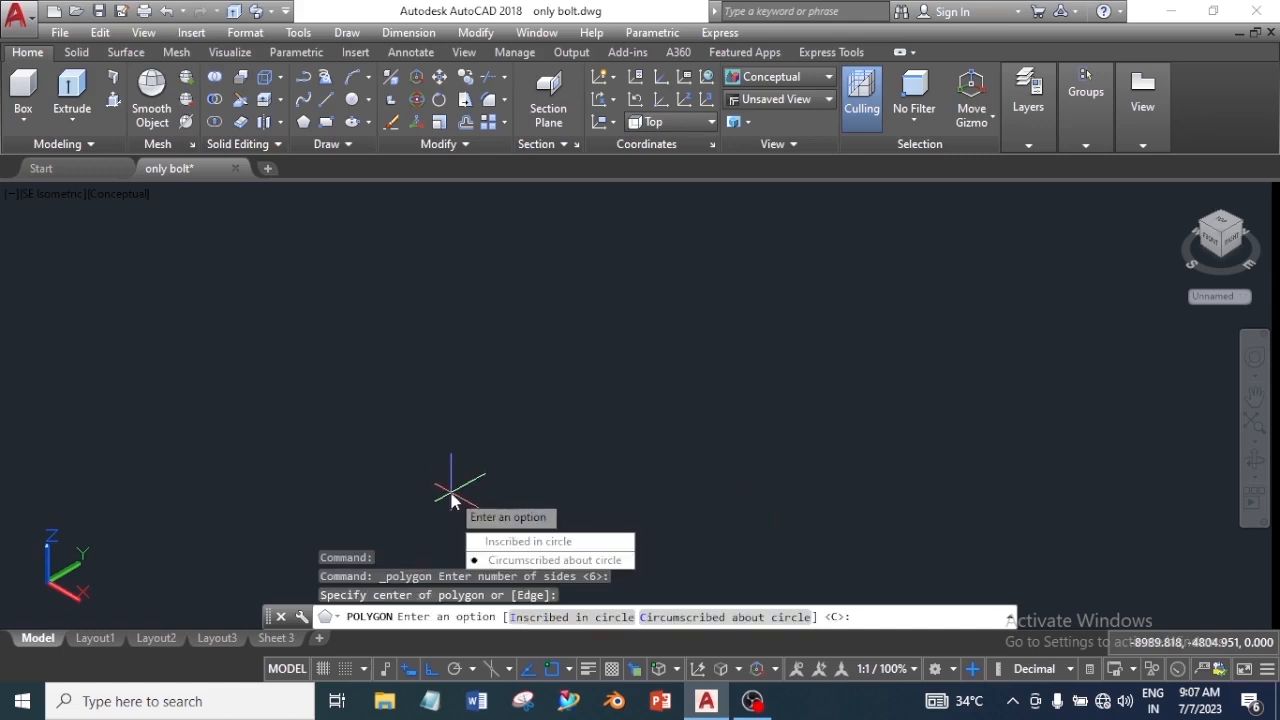
pyautogui.click(502, 564)
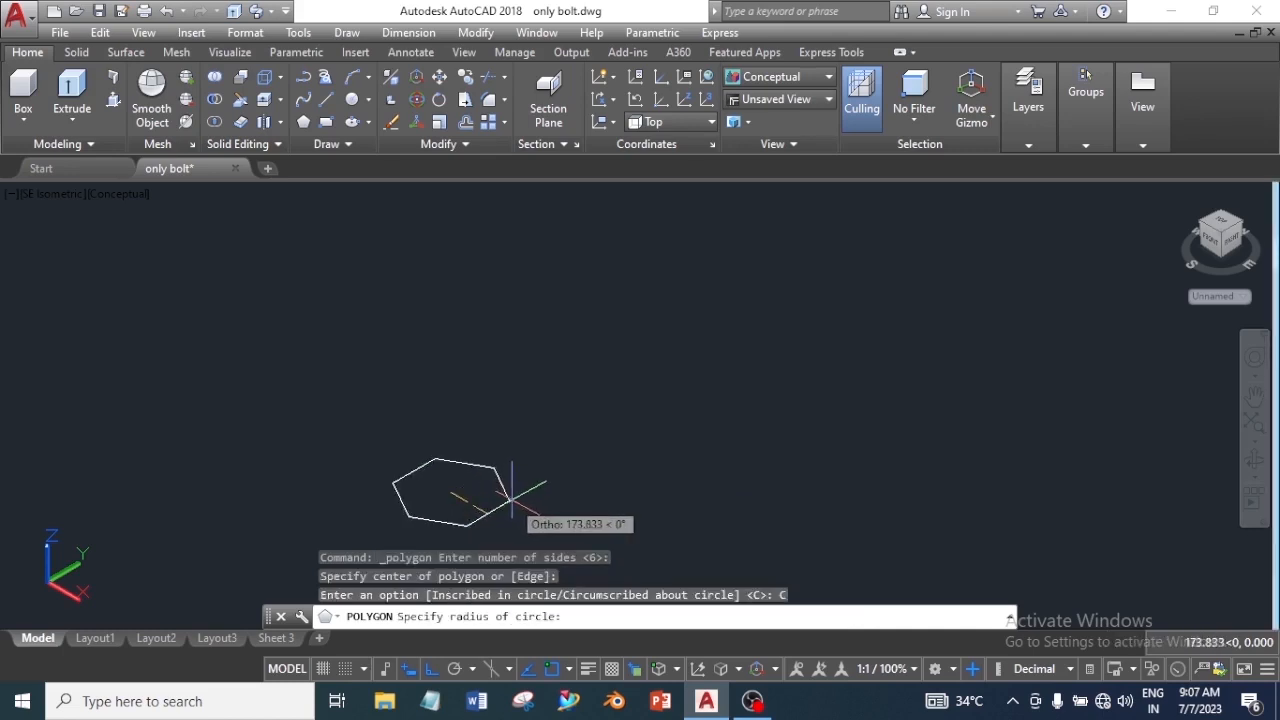
pyautogui.write('20.00')
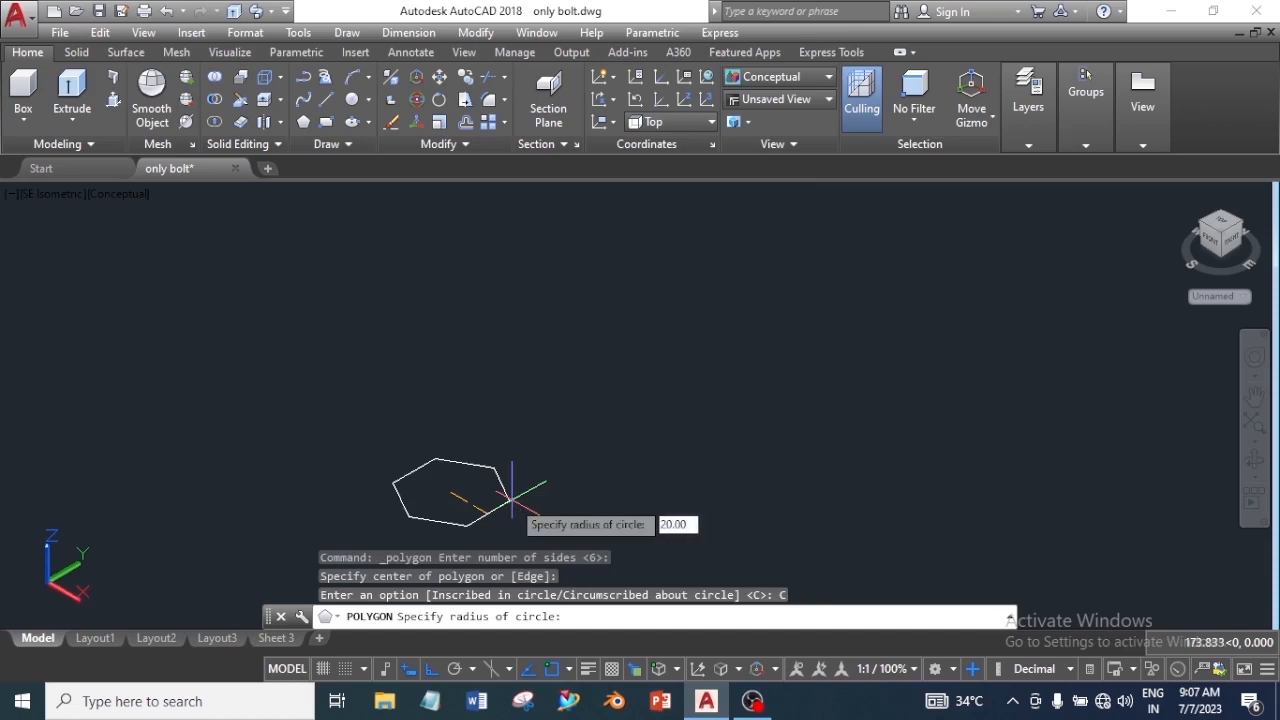
pyautogui.press('Return')
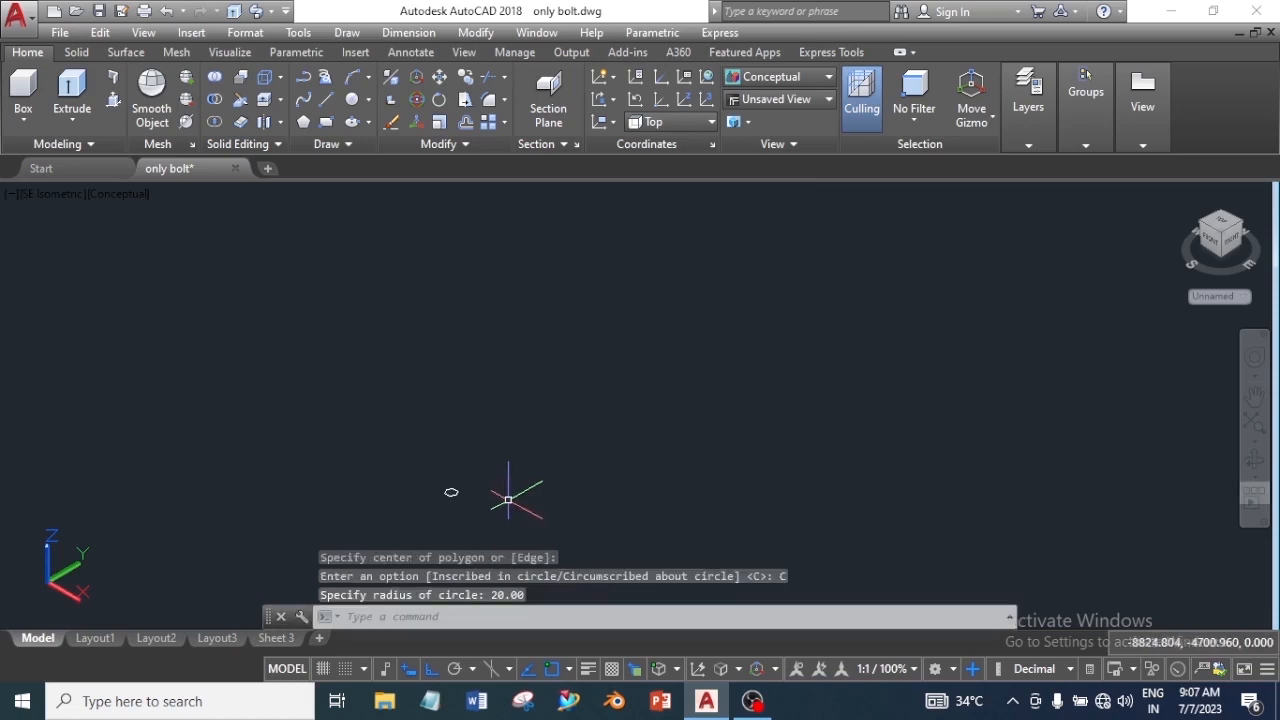
# Step: Draw a circle of radius 12.00 centred in the hexagon
pyautogui.scroll(5, 505, 494)
pyautogui.moveTo(367, 468); pyautogui.dragTo(697, 487, button='middle')
pyautogui.scroll(3, 578, 487)
pyautogui.scroll(2, 578, 487)
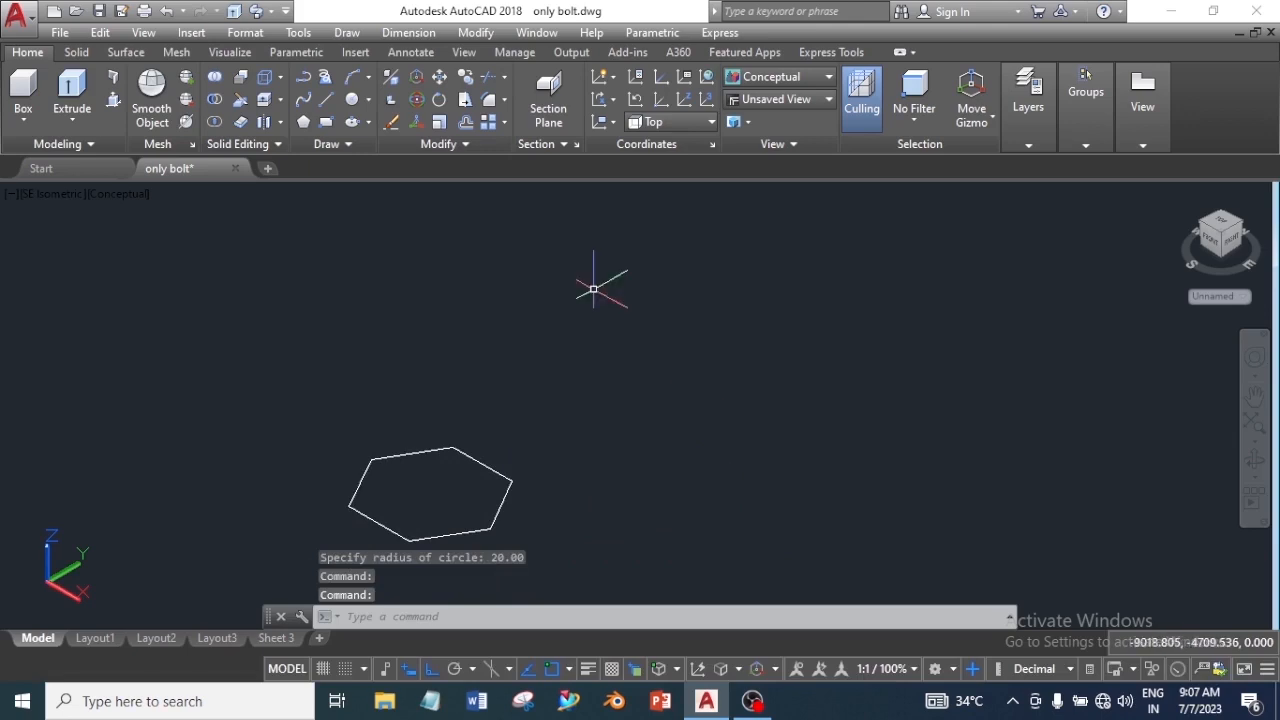
pyautogui.click(357, 103)
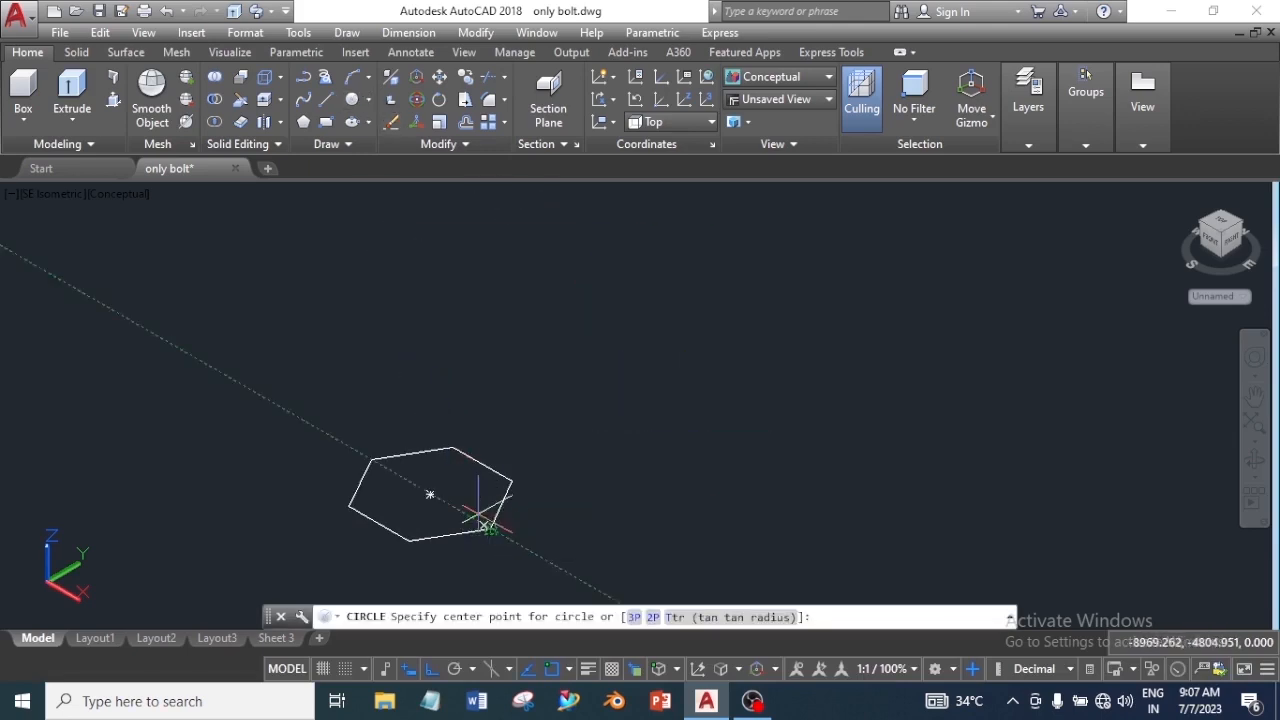
pyautogui.click(429, 494)
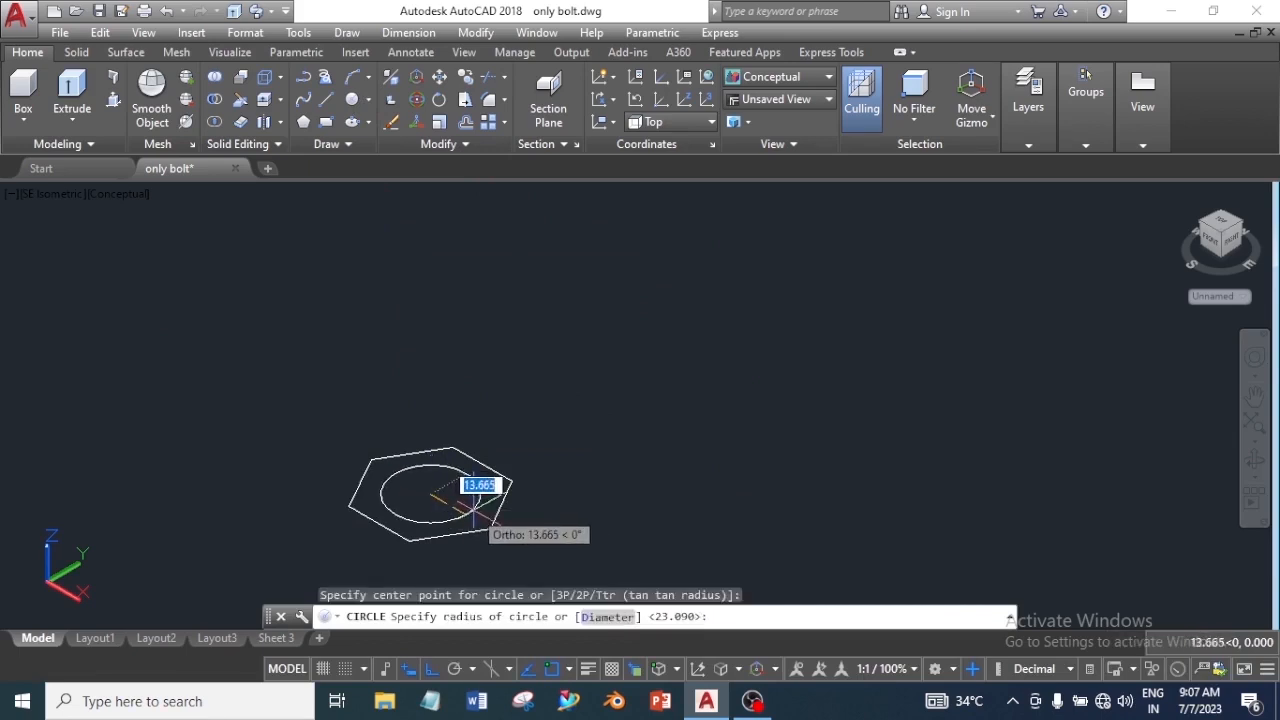
pyautogui.write('12.00')
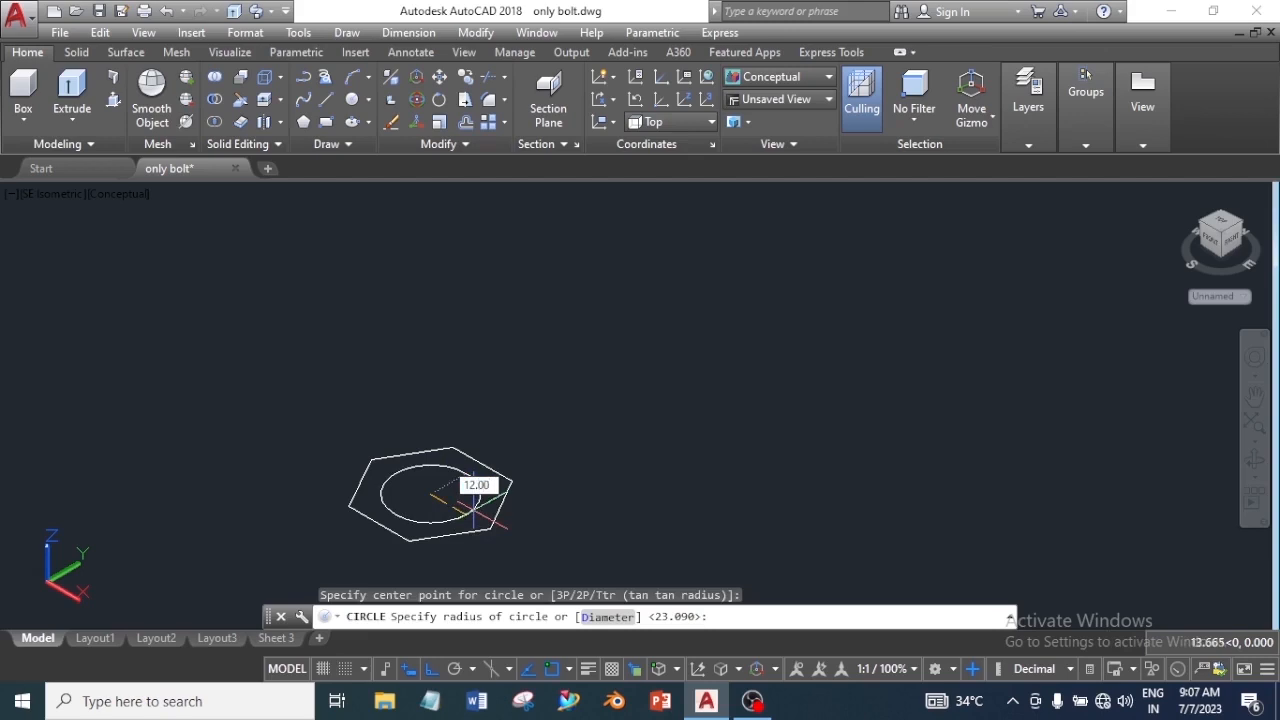
pyautogui.press('Return')
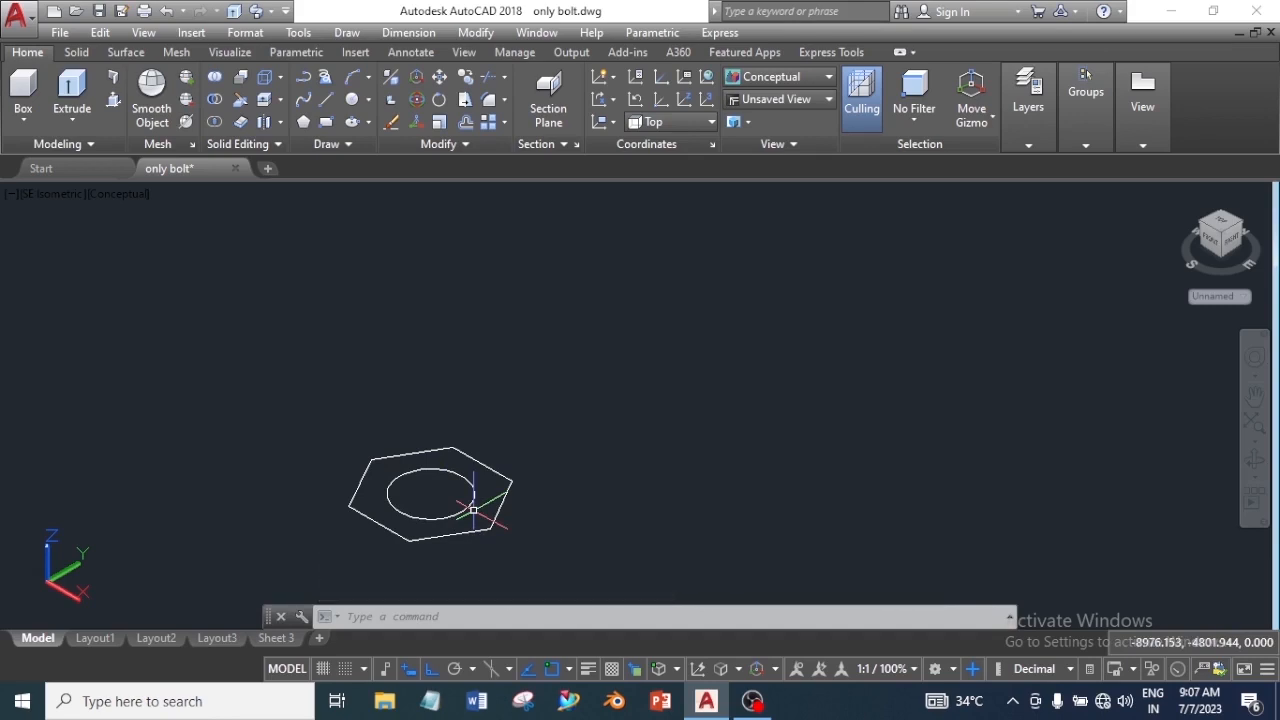
# Step: Draw a second circle of radius 23.09 around the hexagon, concentric with the inner circle
pyautogui.click(350, 100)
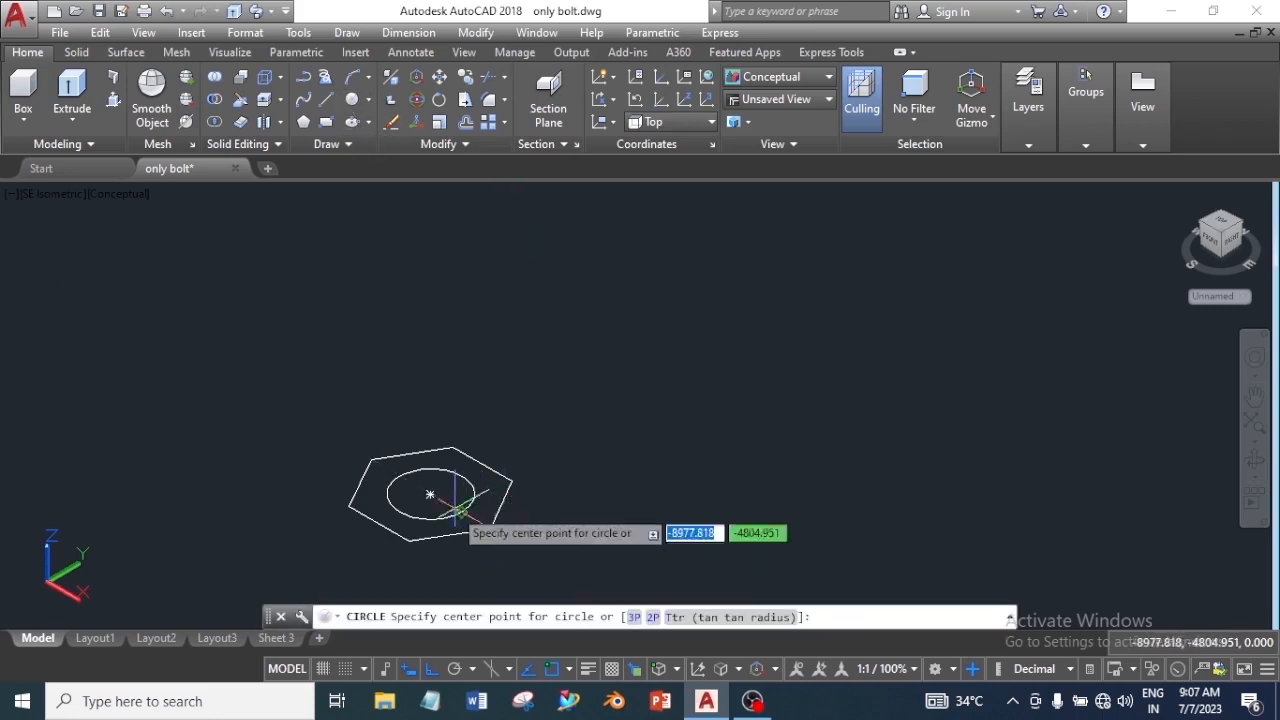
pyautogui.click(430, 494)
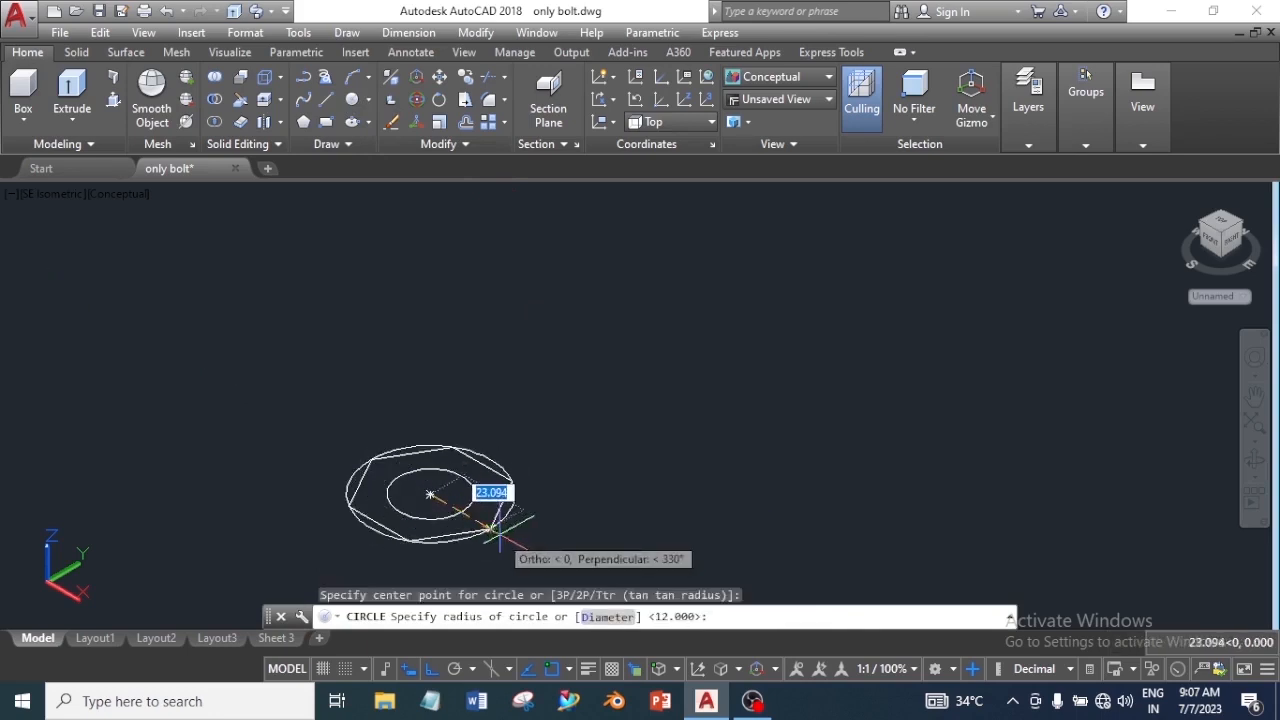
pyautogui.write('23')
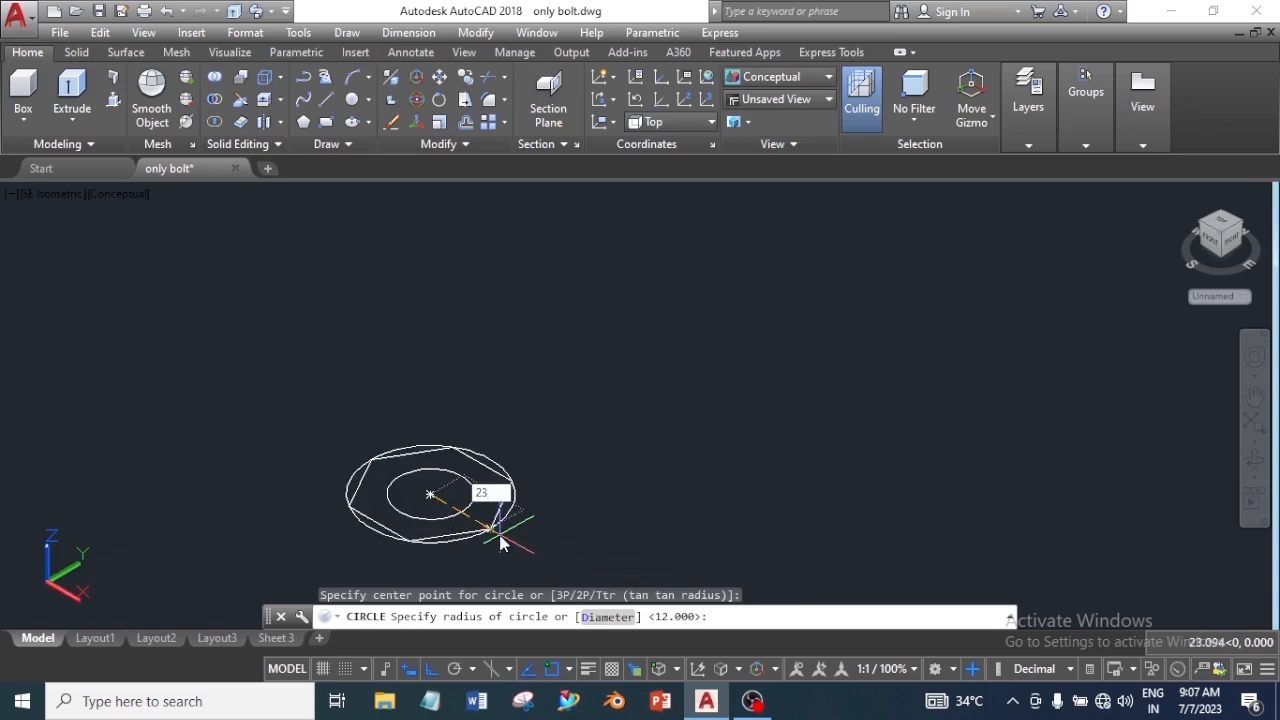
pyautogui.write('.09')
pyautogui.press('Return')
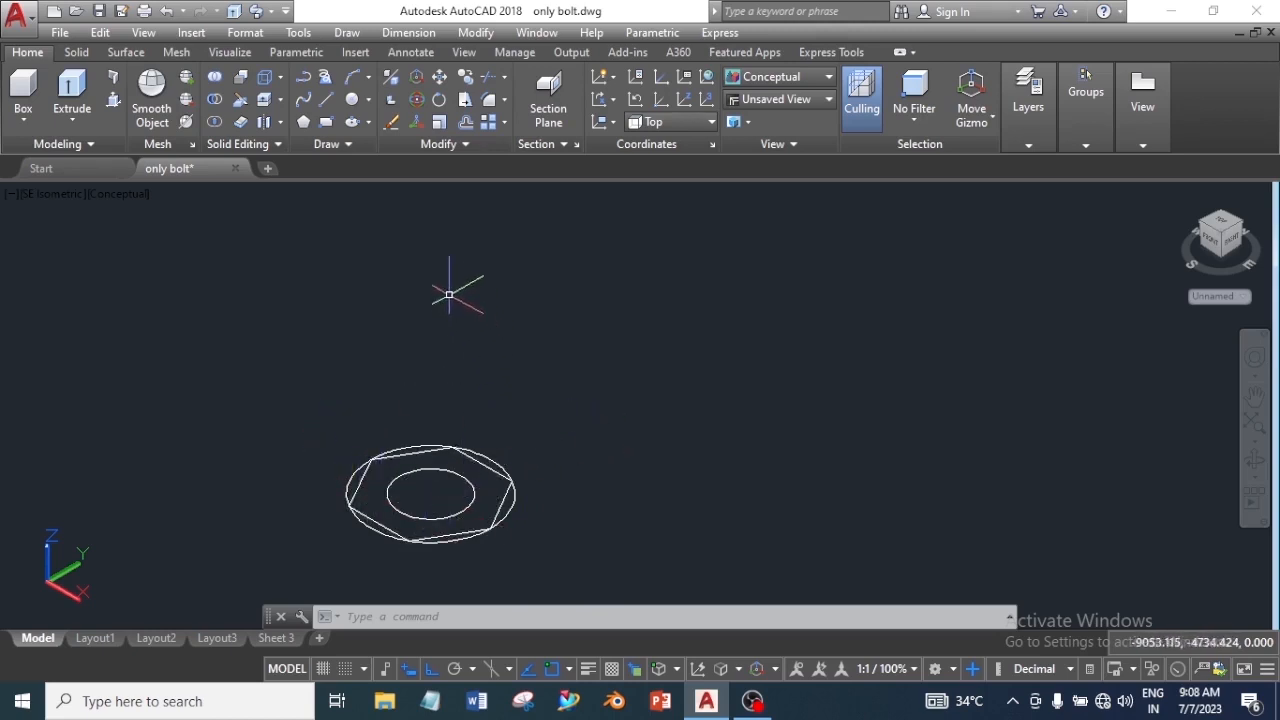
# Step: Presspull the inner circle upward to a height of 100.00 to form the bolt shank
pyautogui.click(113, 103)
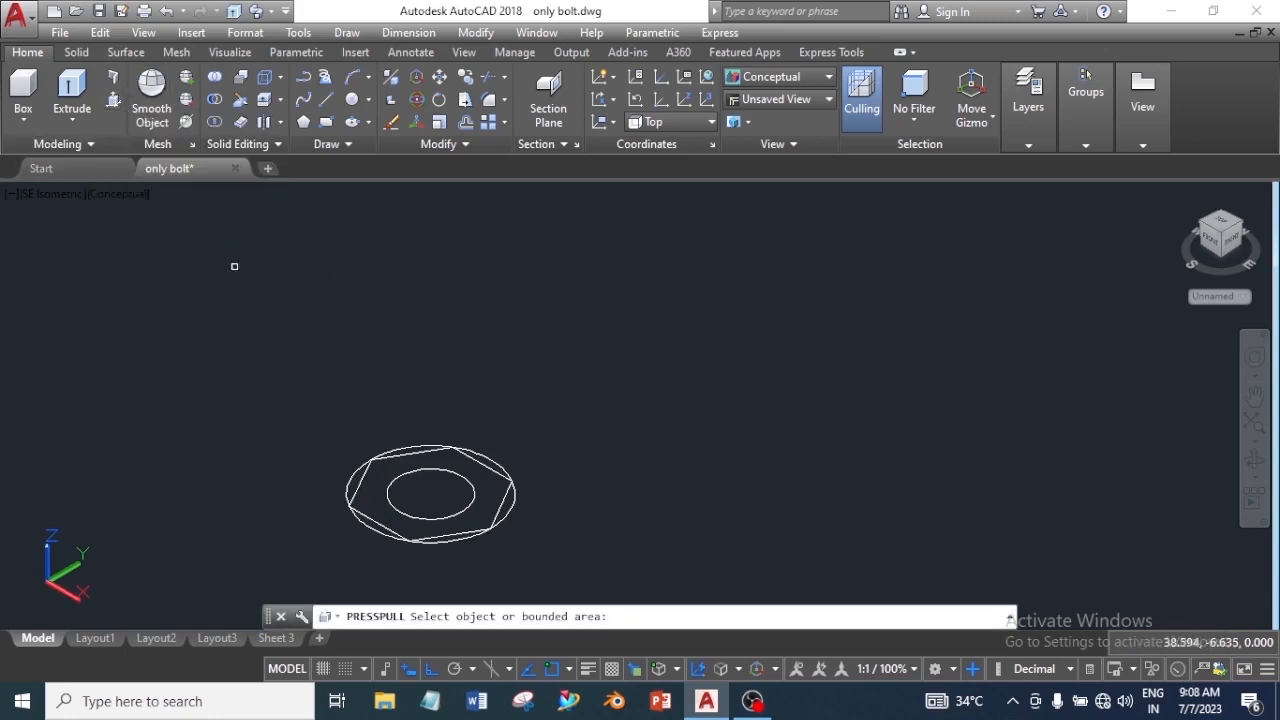
pyautogui.click(416, 470)
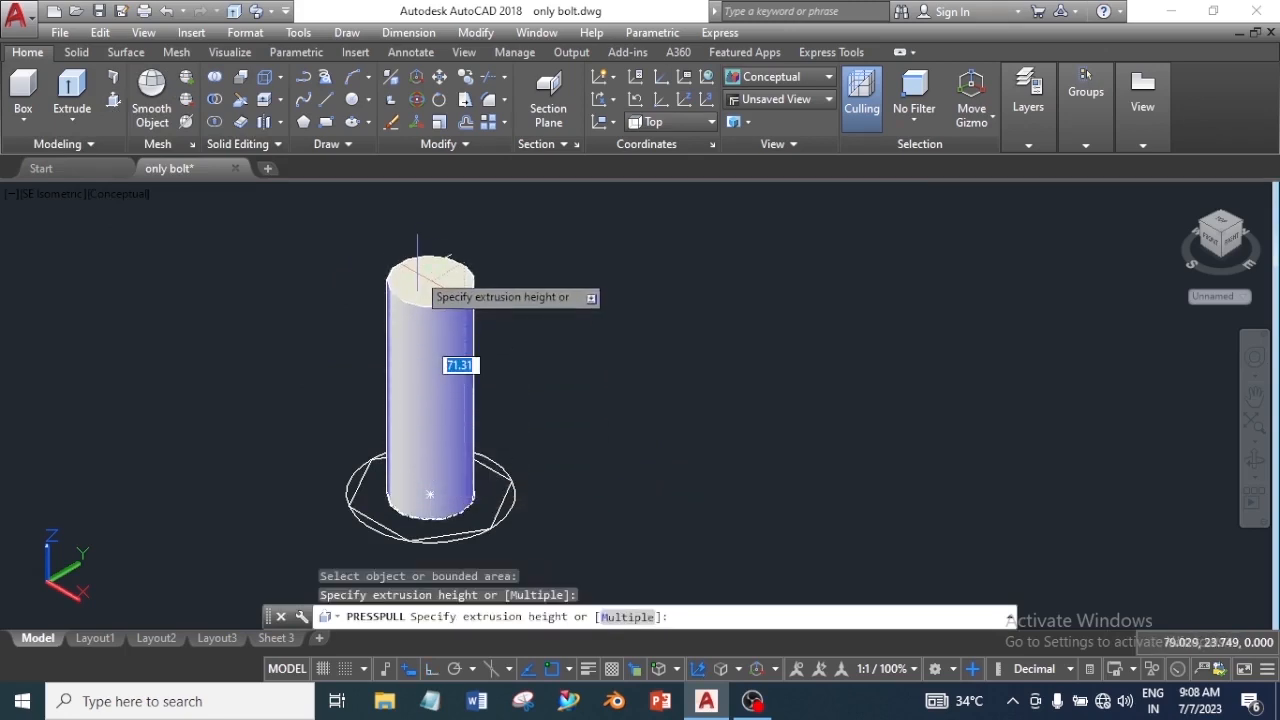
pyautogui.write('100.')
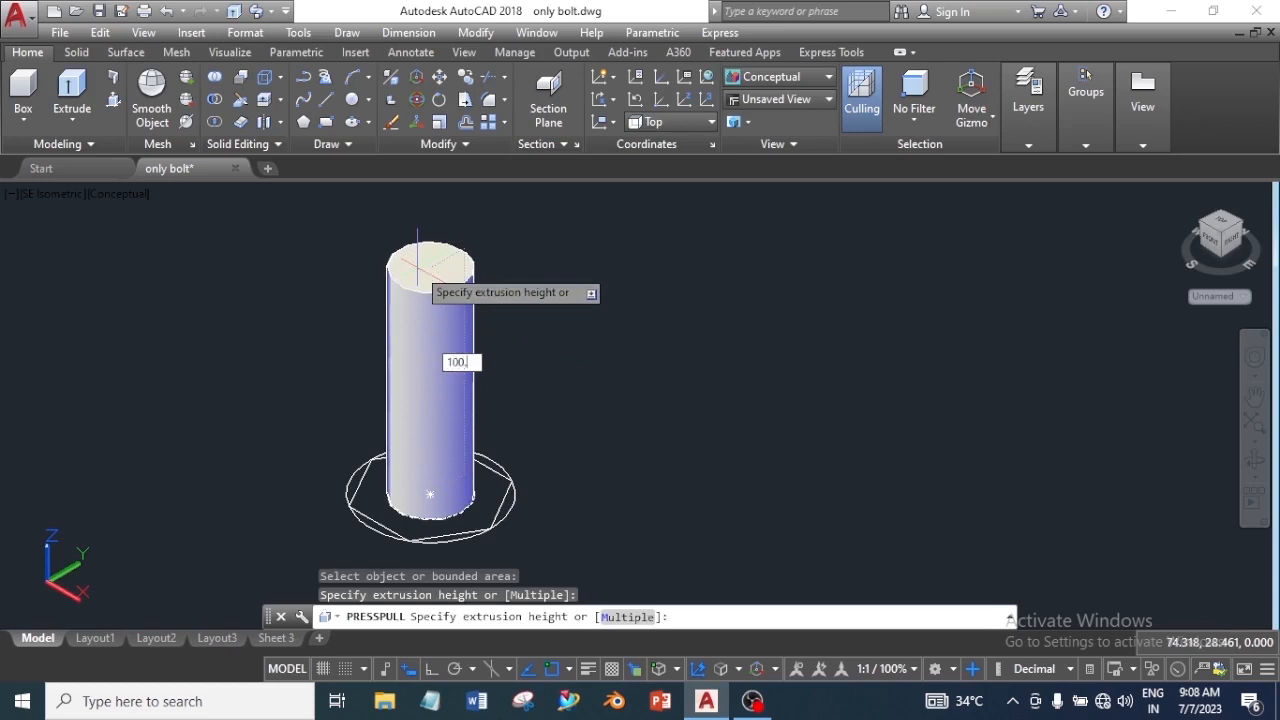
pyautogui.write('00')
pyautogui.press('Return')
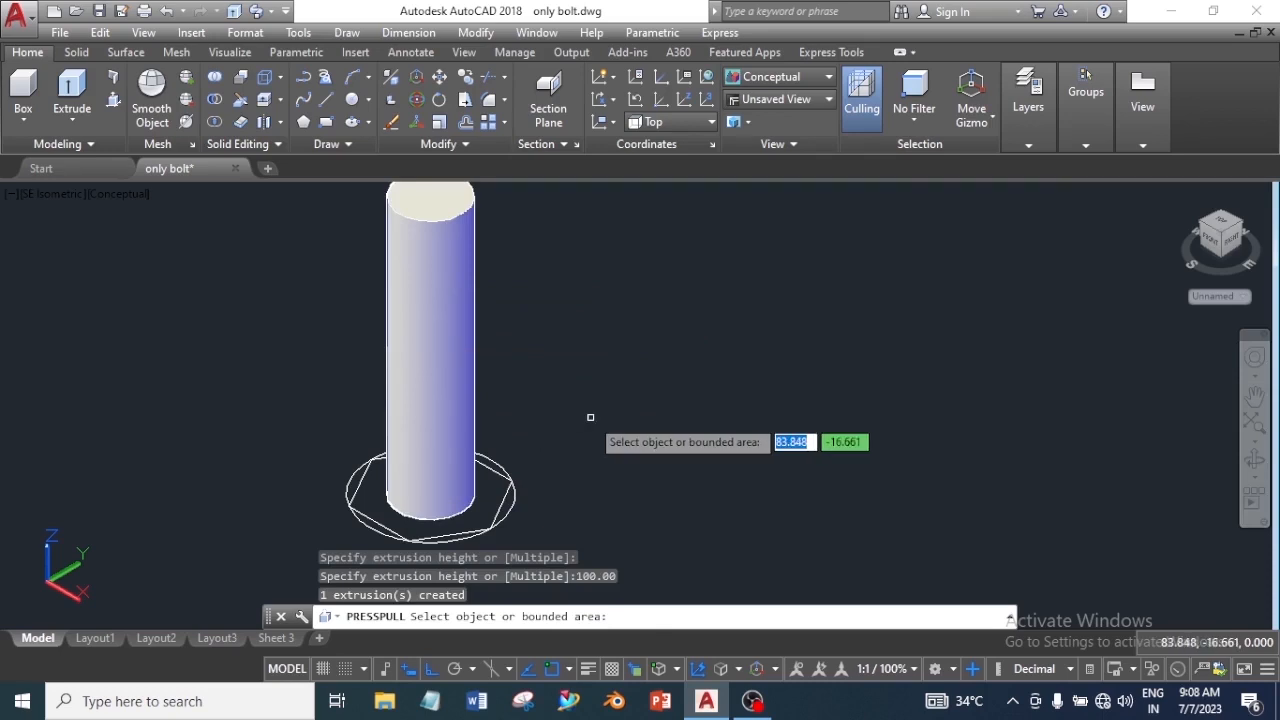
# Step: Presspull the hexagon area around the shank to a height of 20.00 to form the bolt head
pyautogui.click(499, 499)
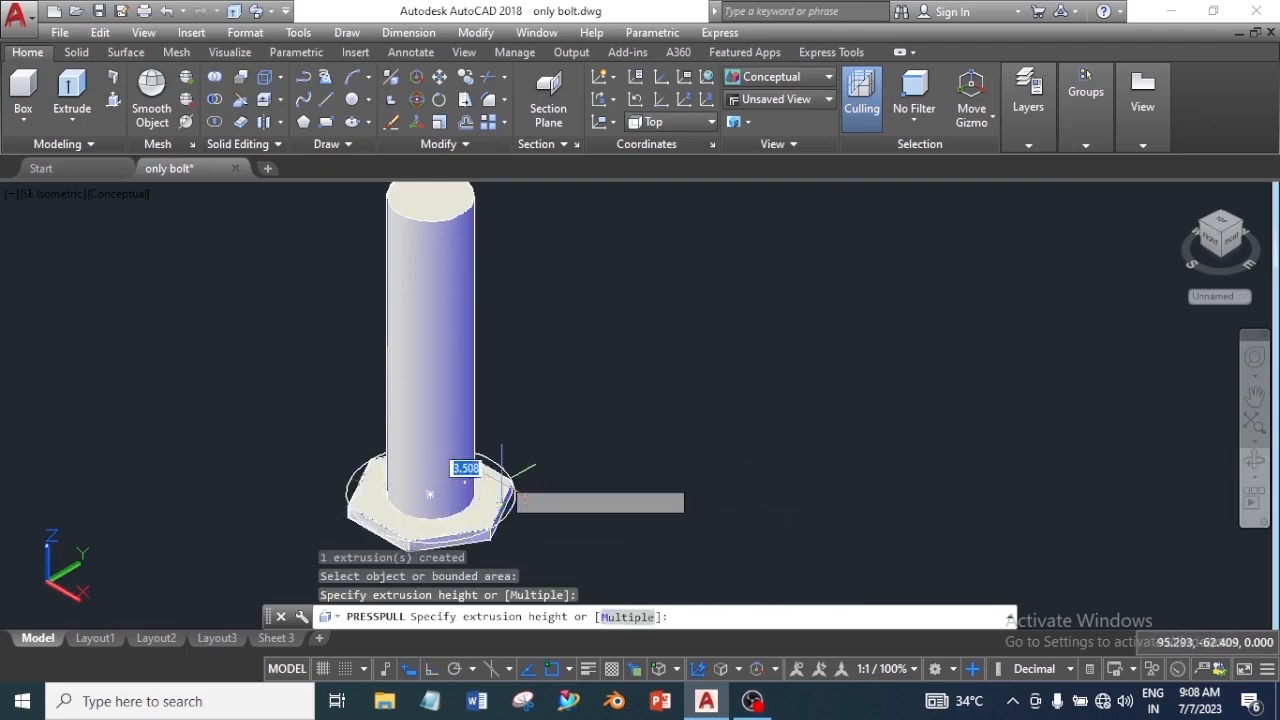
pyautogui.write('20.00')
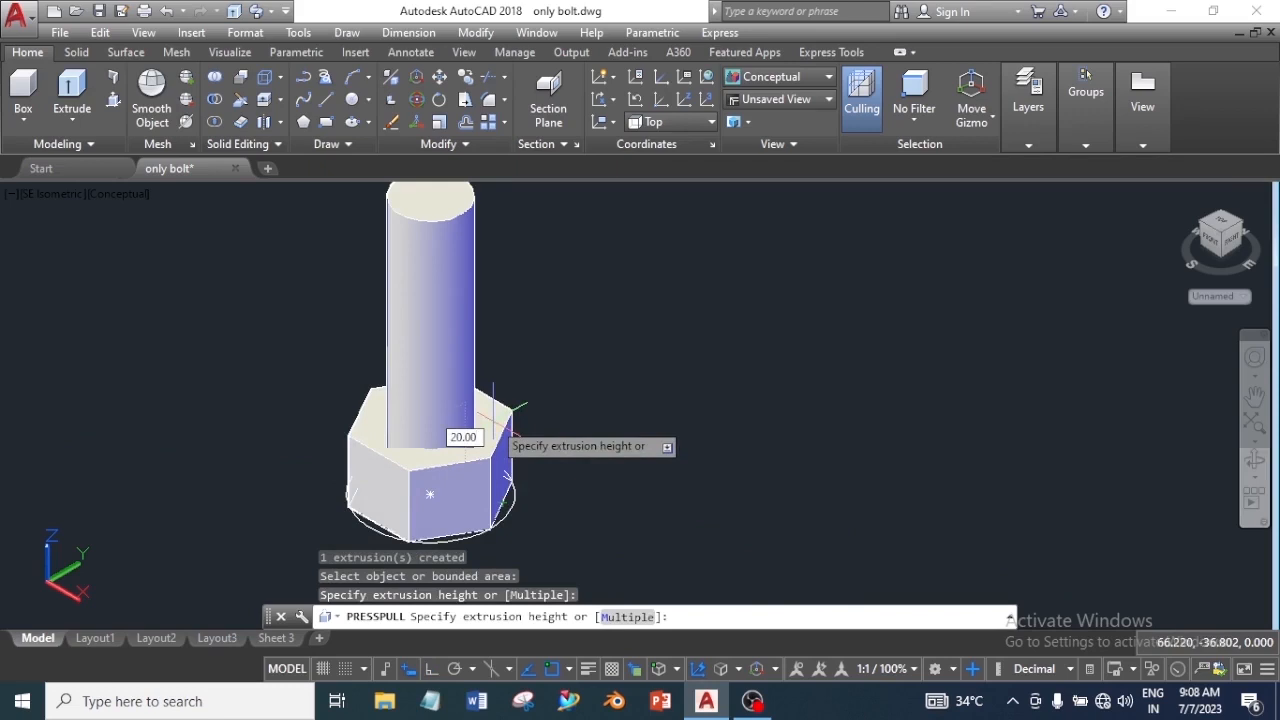
pyautogui.press('Return')
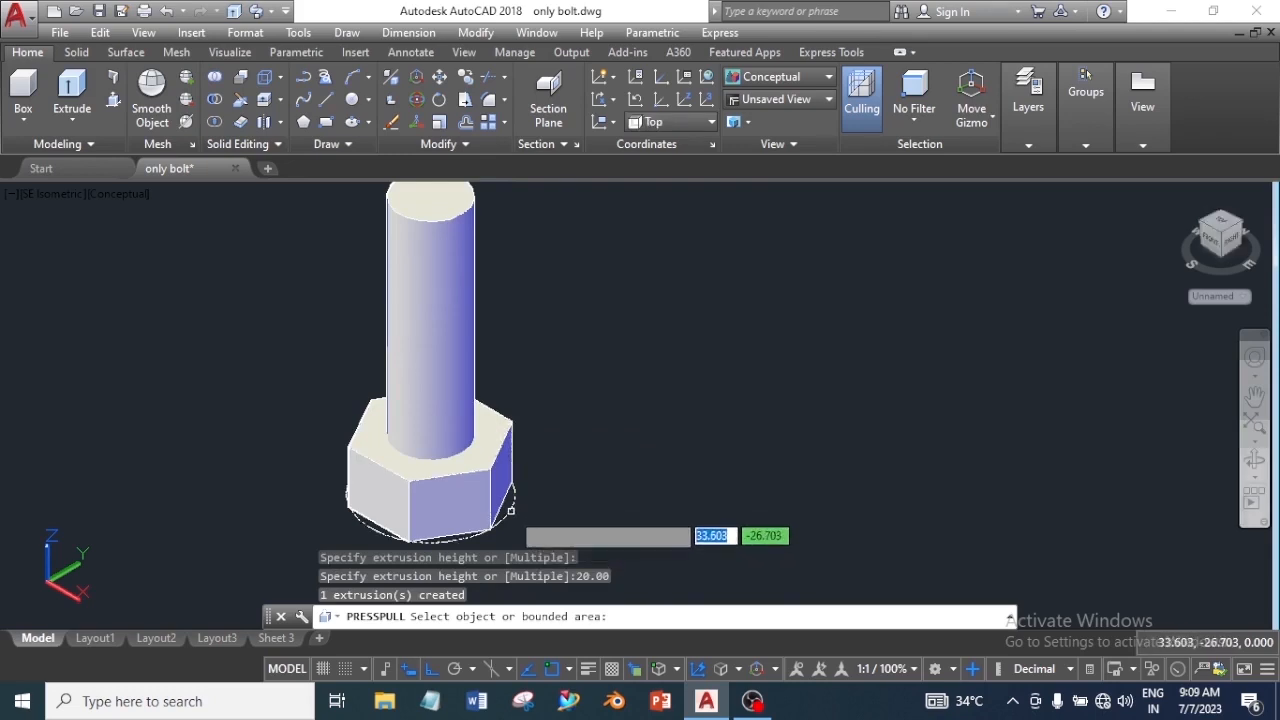
# Step: Presspull the outer circle around the hexagonal head to a height of 20.00 and end the command
pyautogui.click(513, 498)
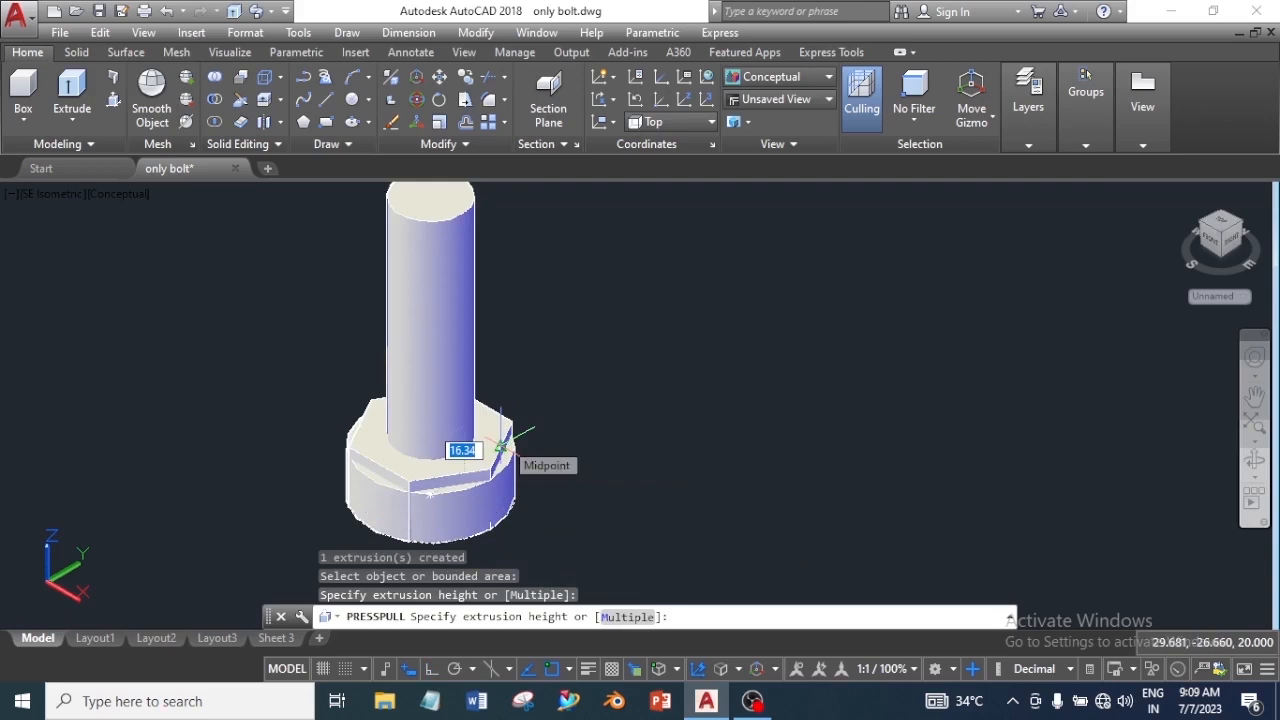
pyautogui.write('20.00')
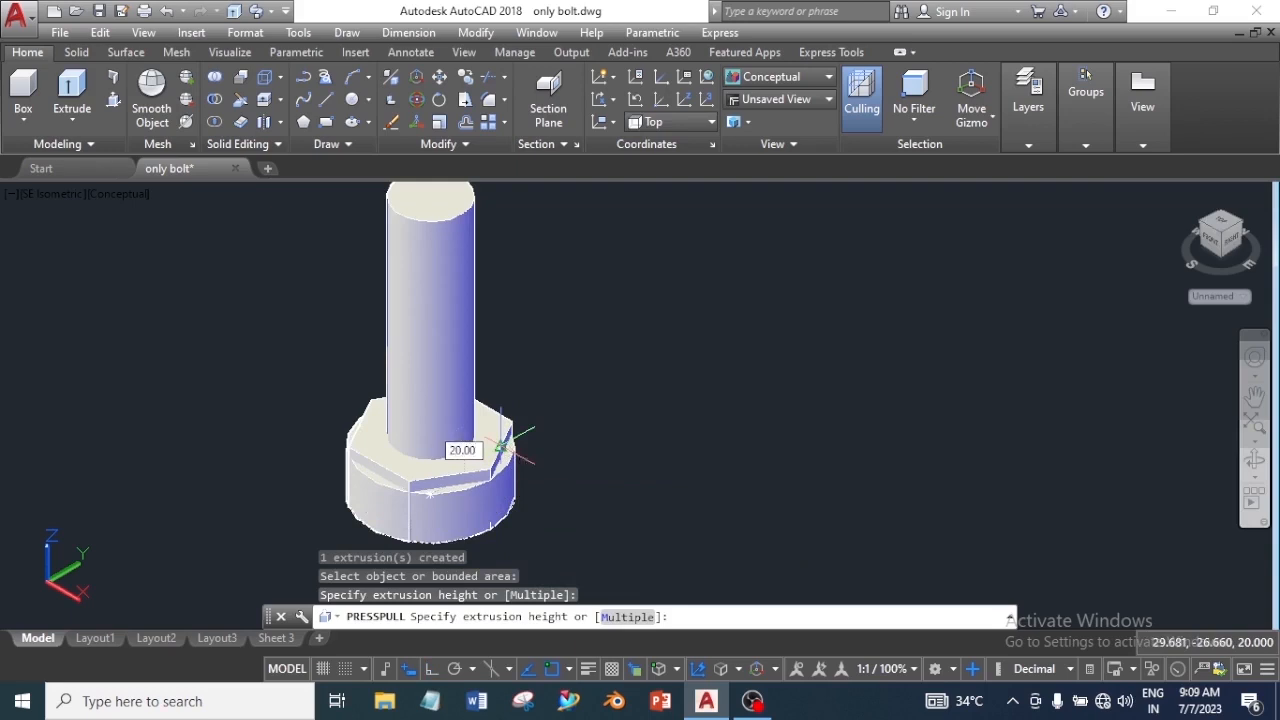
pyautogui.press('Return')
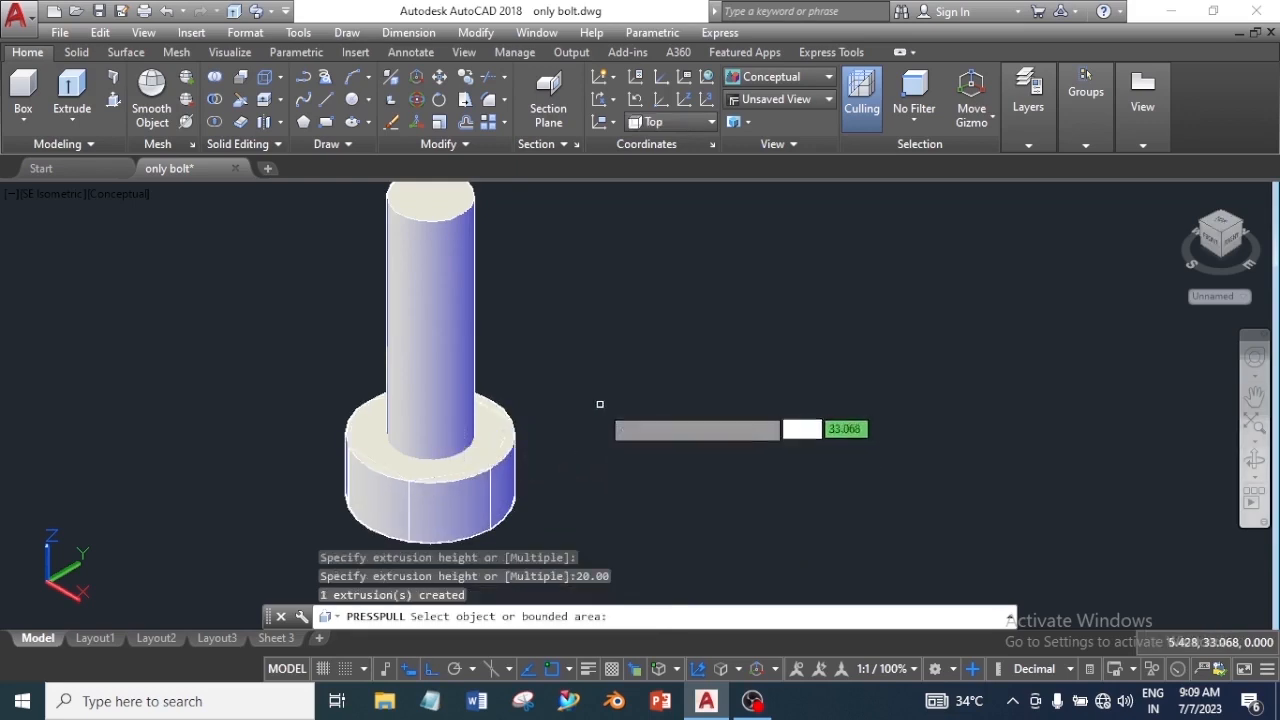
pyautogui.scroll(-1, 600, 405)
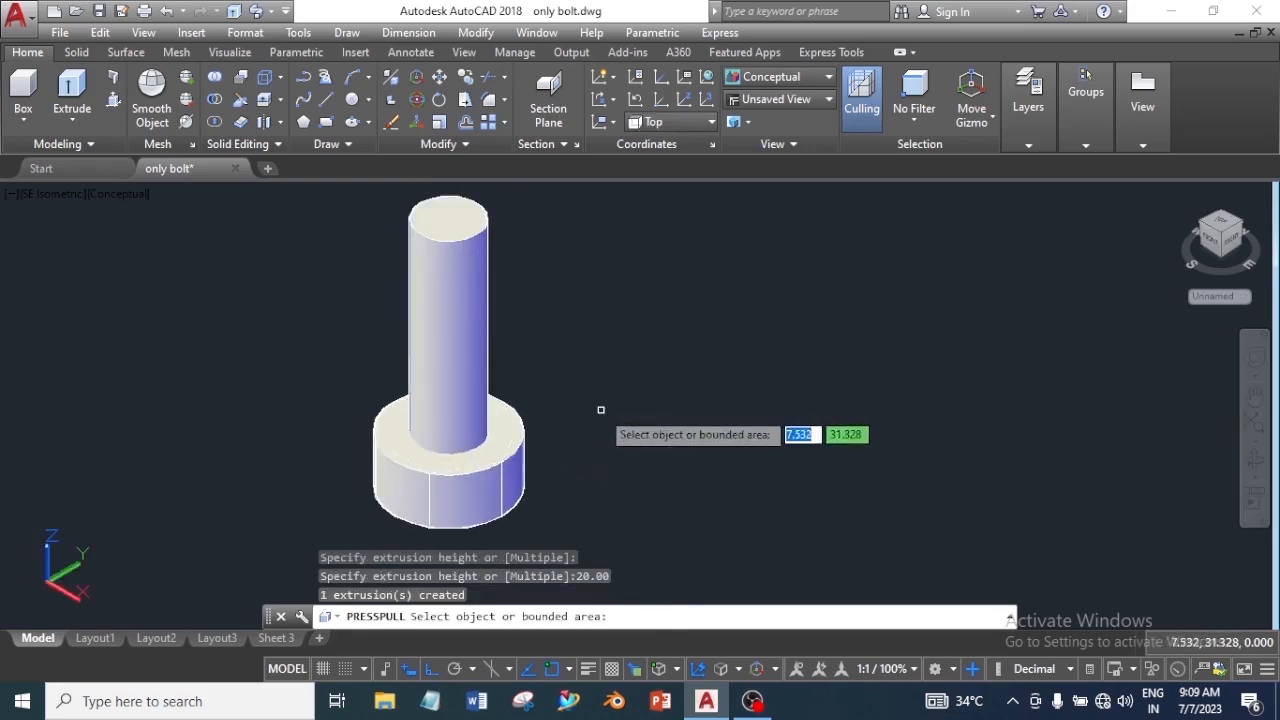
pyautogui.moveTo(601, 410); pyautogui.dragTo(715, 427, button='middle')
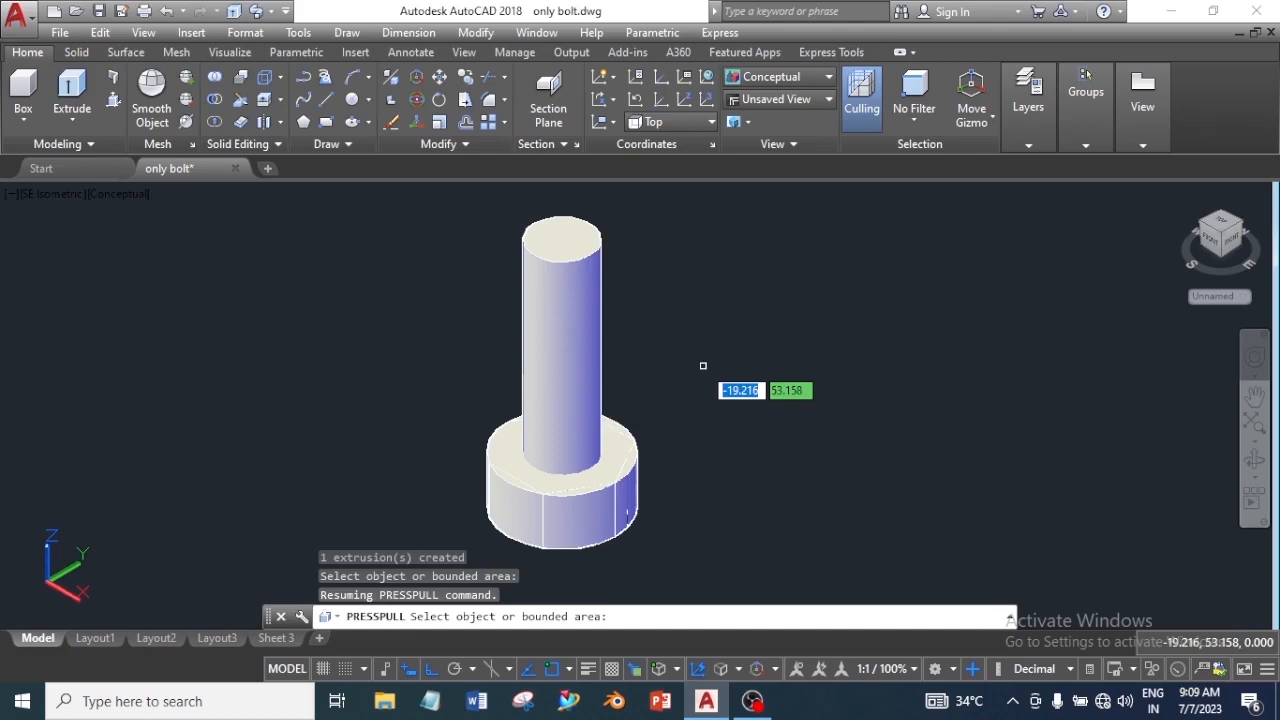
pyautogui.press('Return')
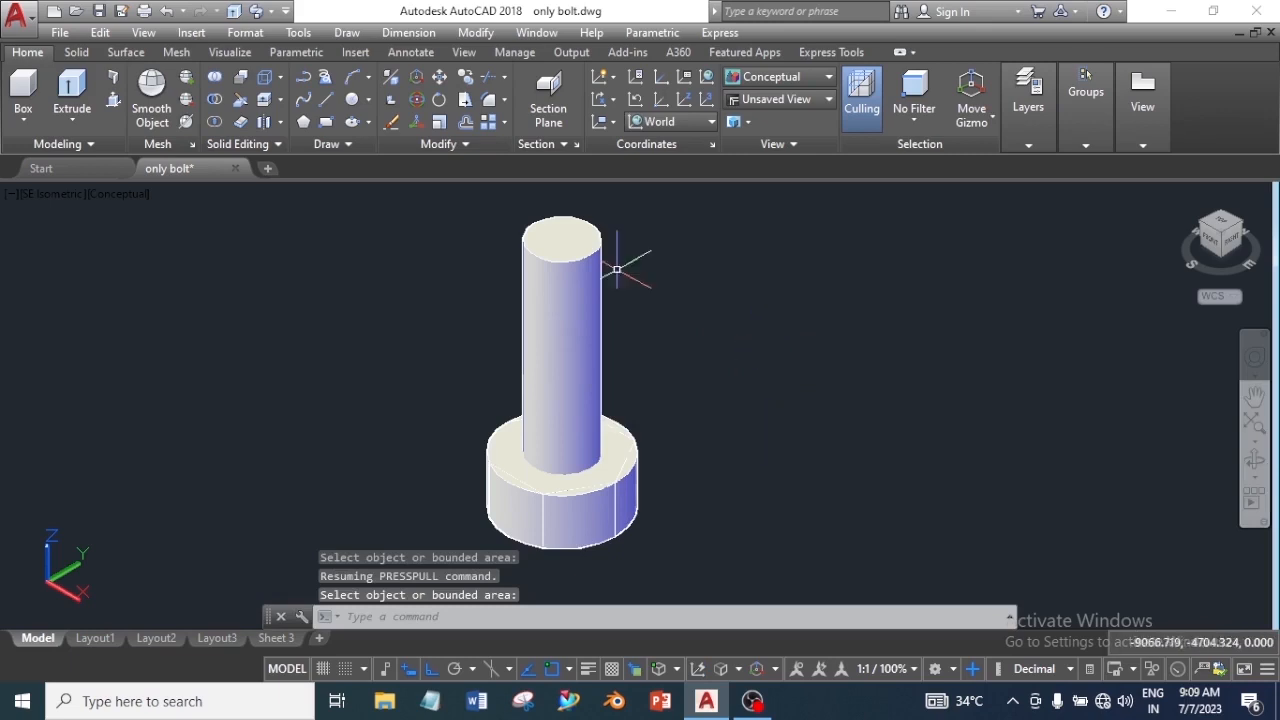
# Step: Chamfer the top circular edge of the shank with both distances set to 3.000
pyautogui.click(77, 54)
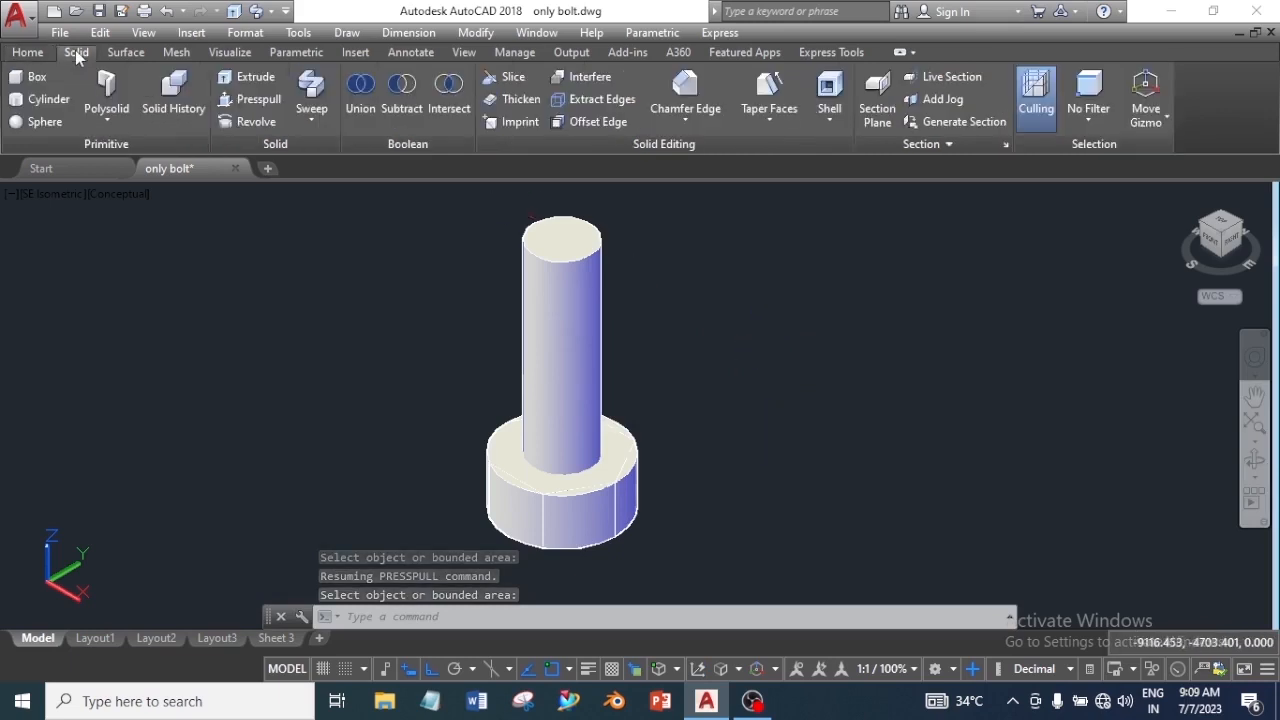
pyautogui.click(686, 108)
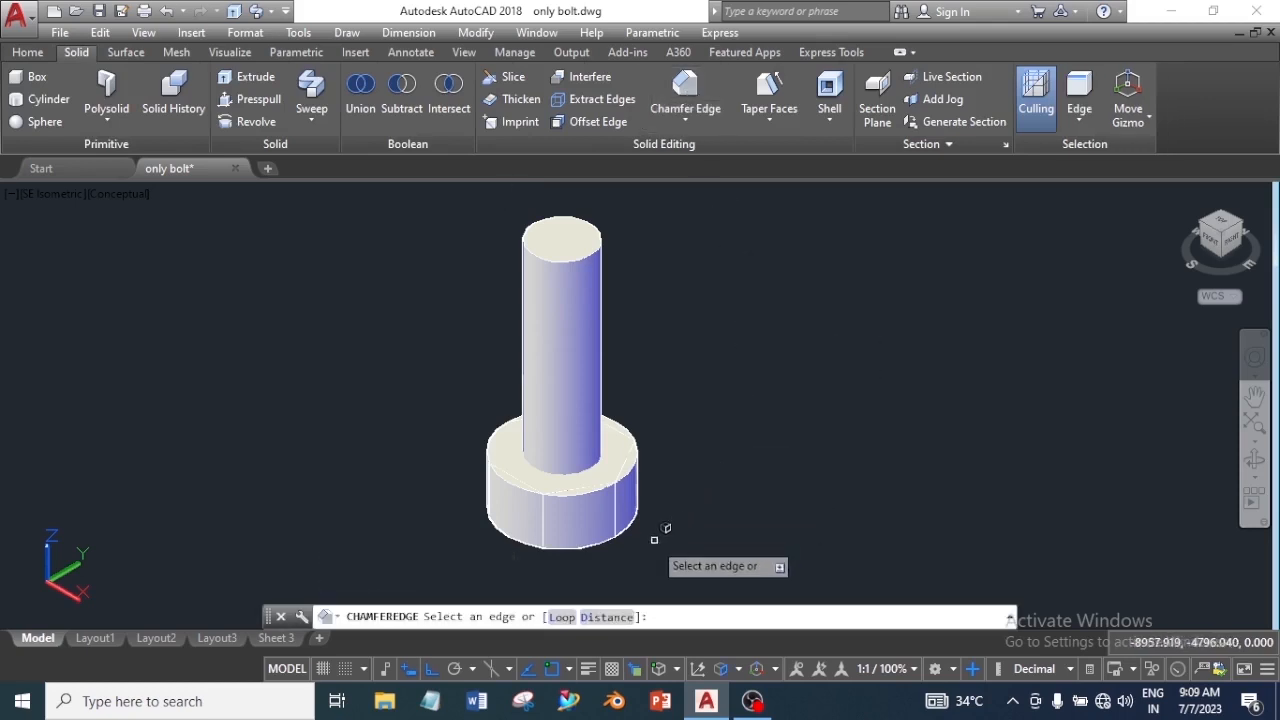
pyautogui.click(615, 622)
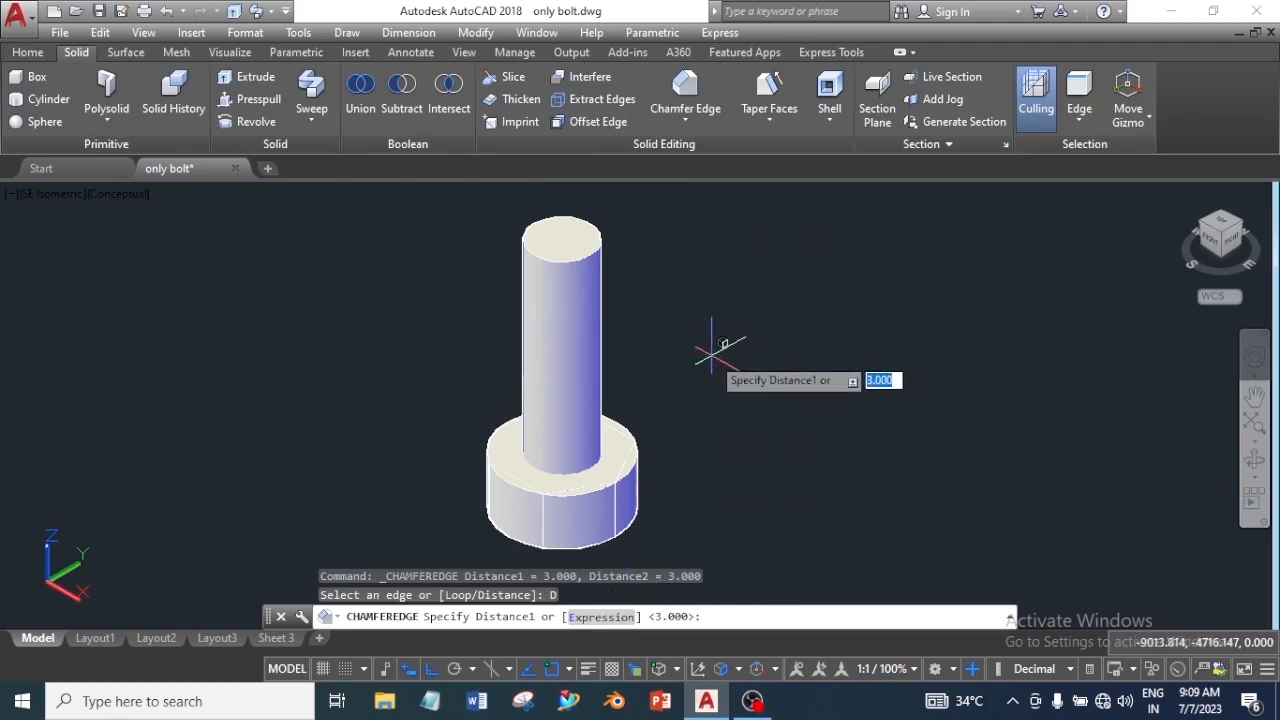
pyautogui.press('Return')
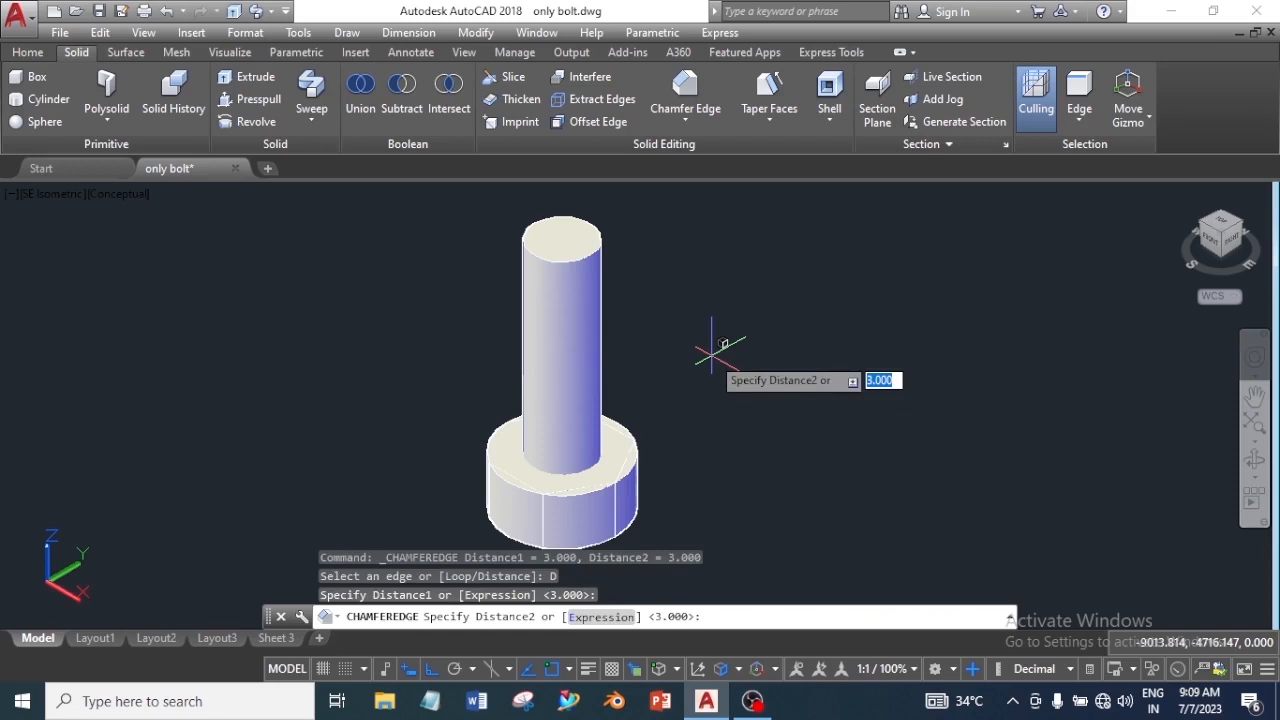
pyautogui.press('Return')
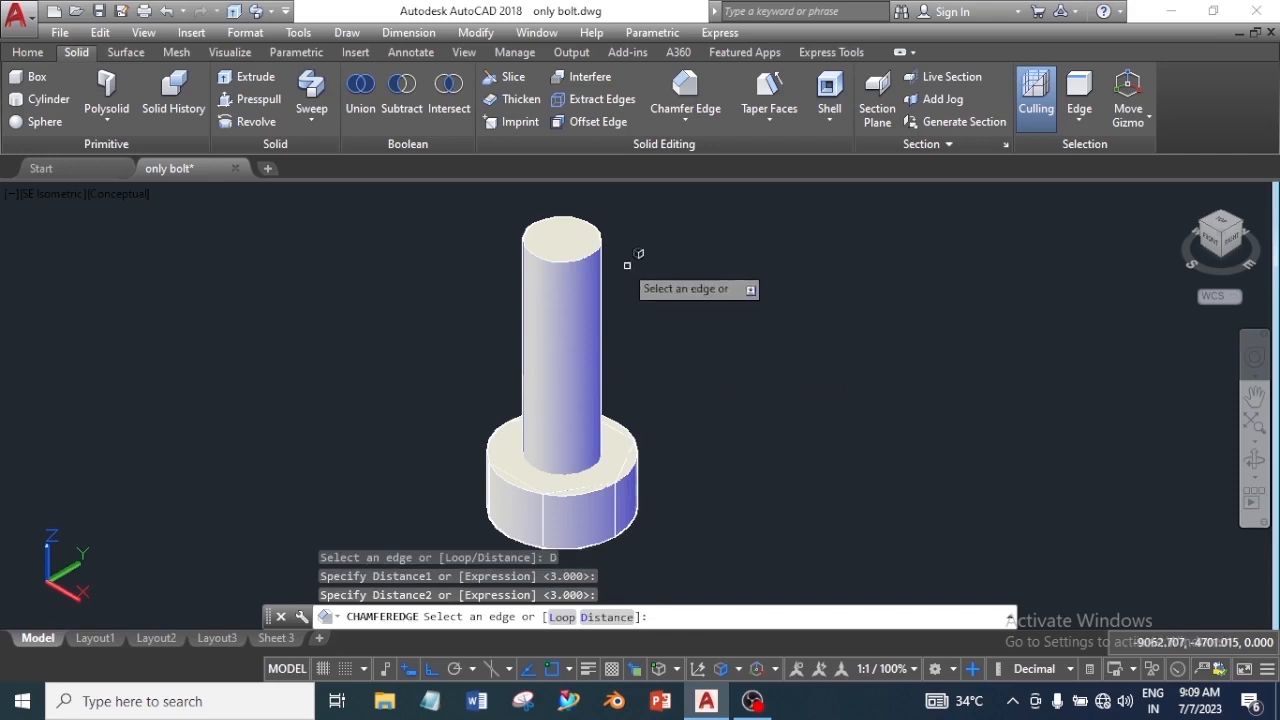
pyautogui.click(597, 242)
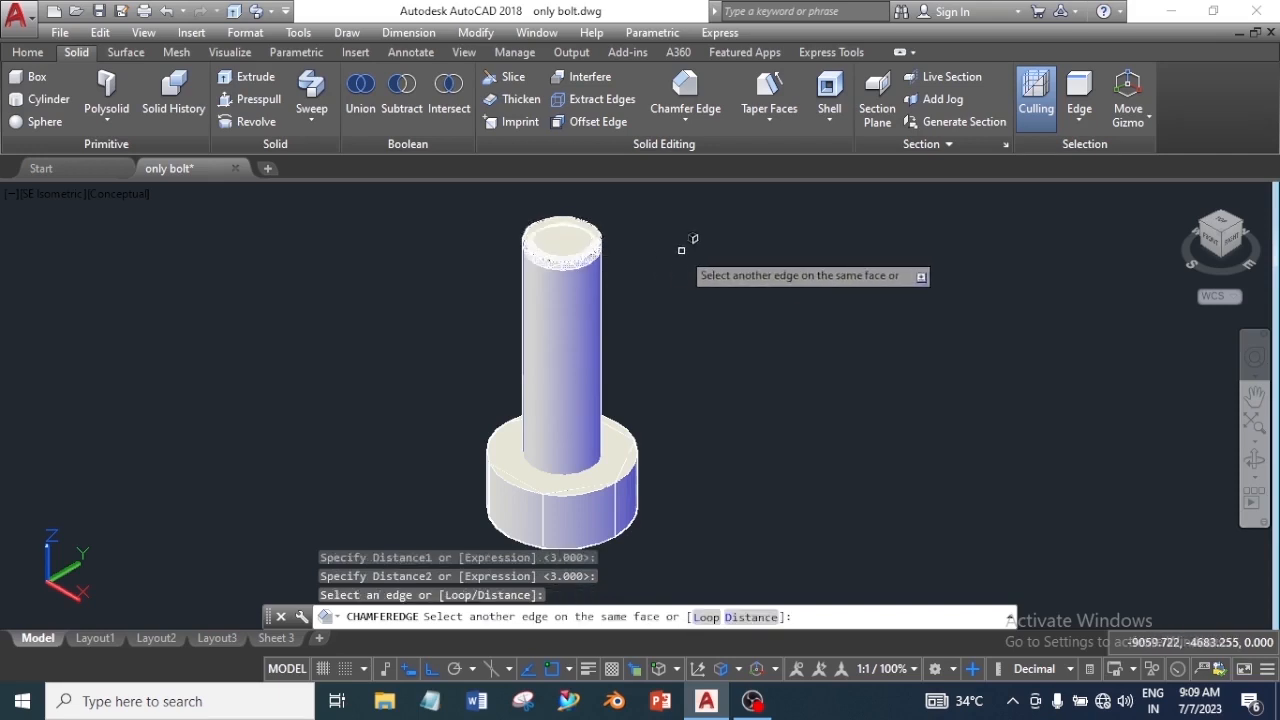
pyautogui.press('Return')
pyautogui.press('Return')
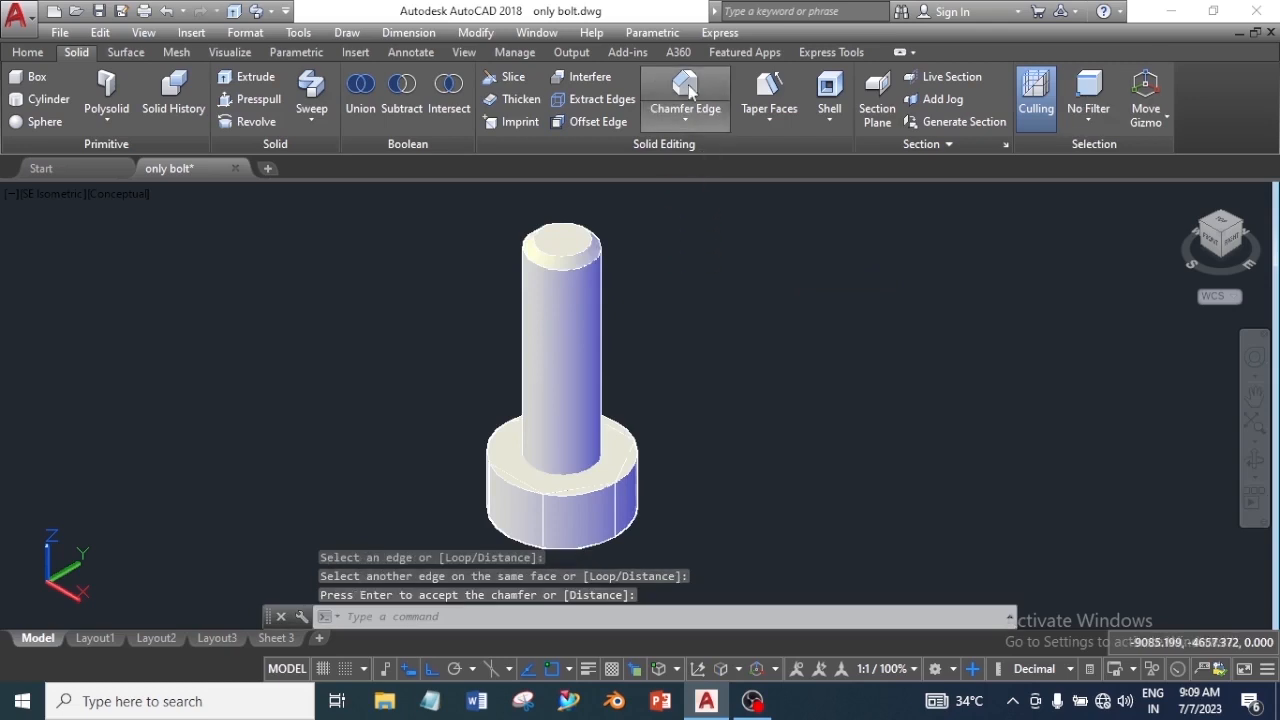
# Step: Chamfer the upper circular edge of the outer cylinder around the hexagonal head with both distances at 3.000
pyautogui.click(700, 112)
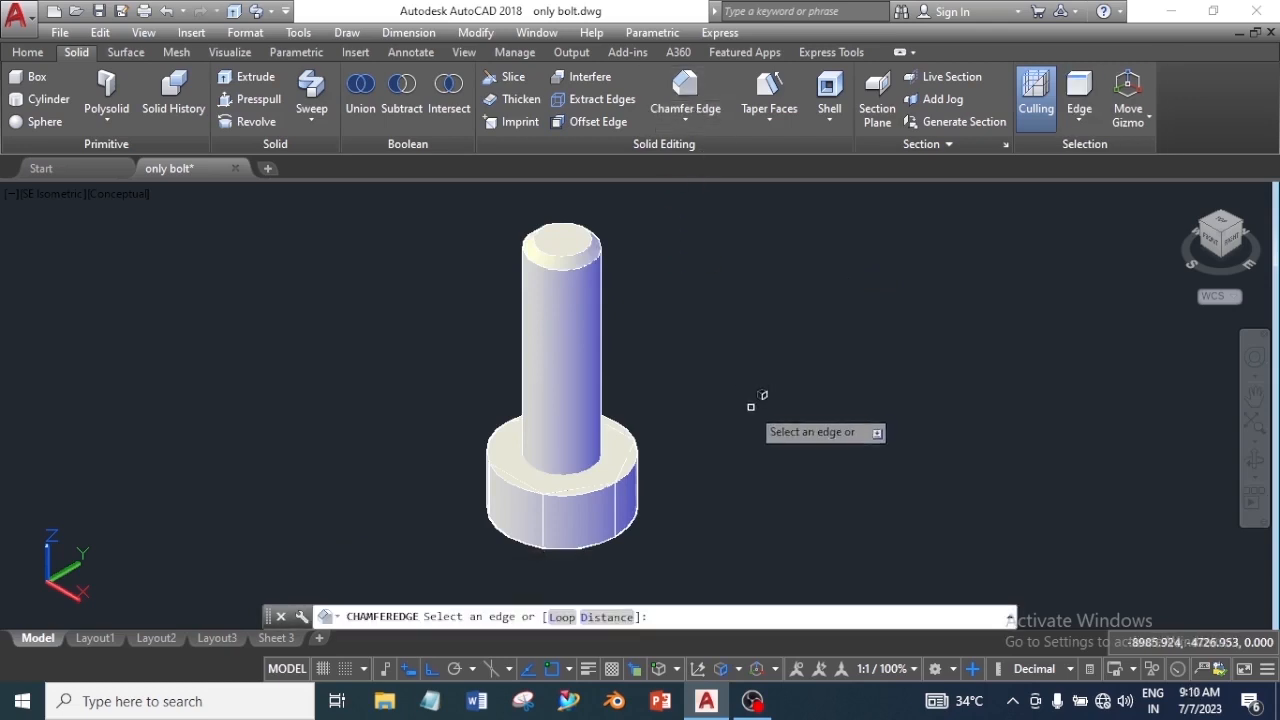
pyautogui.click(606, 617)
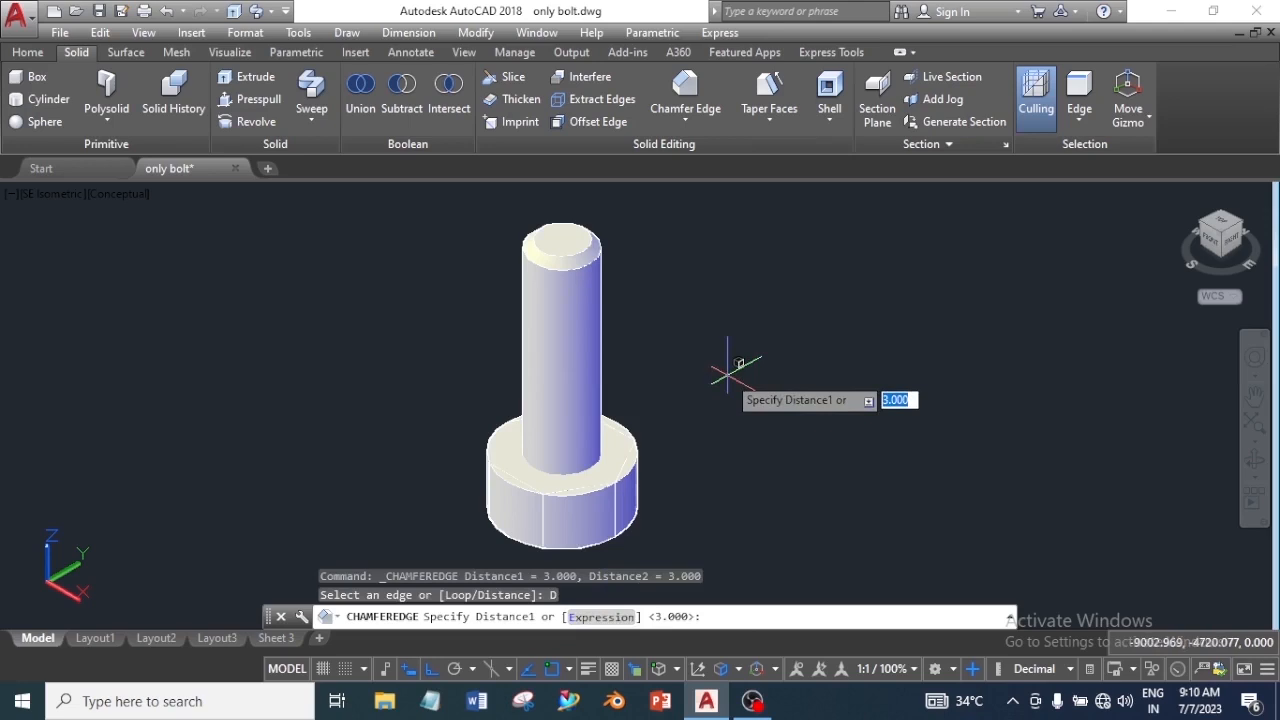
pyautogui.press('Return')
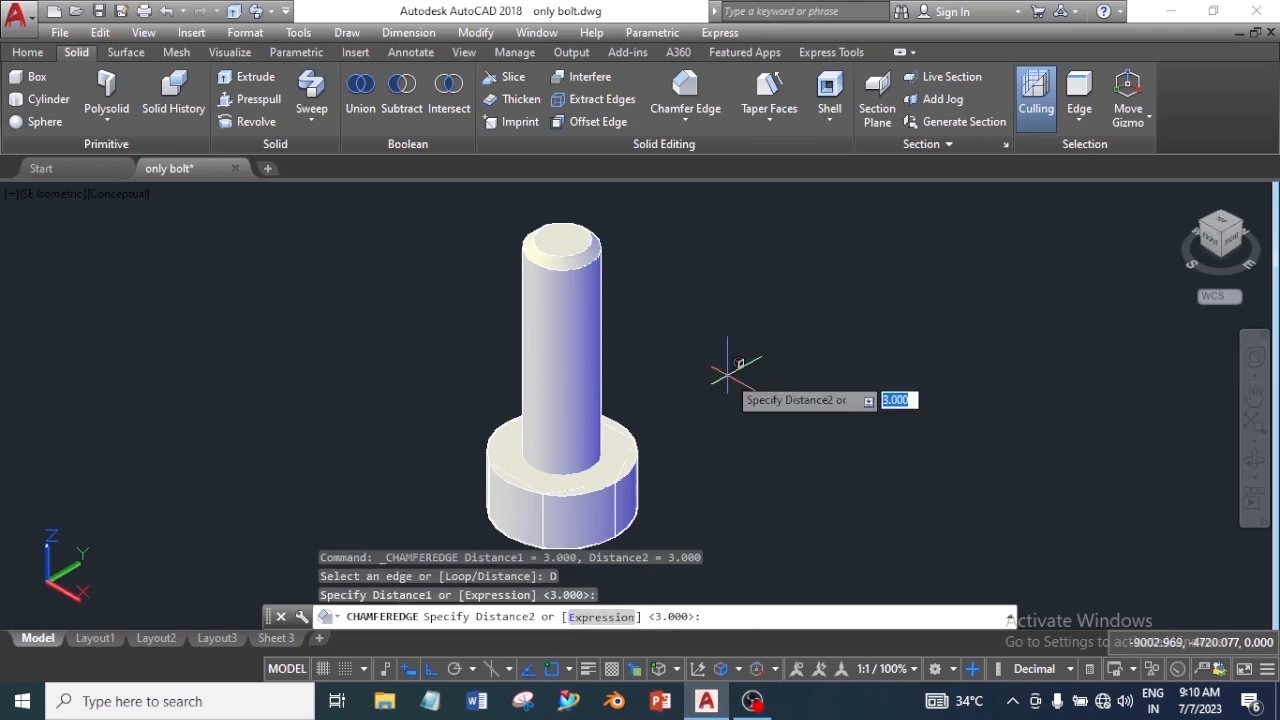
pyautogui.press('Return')
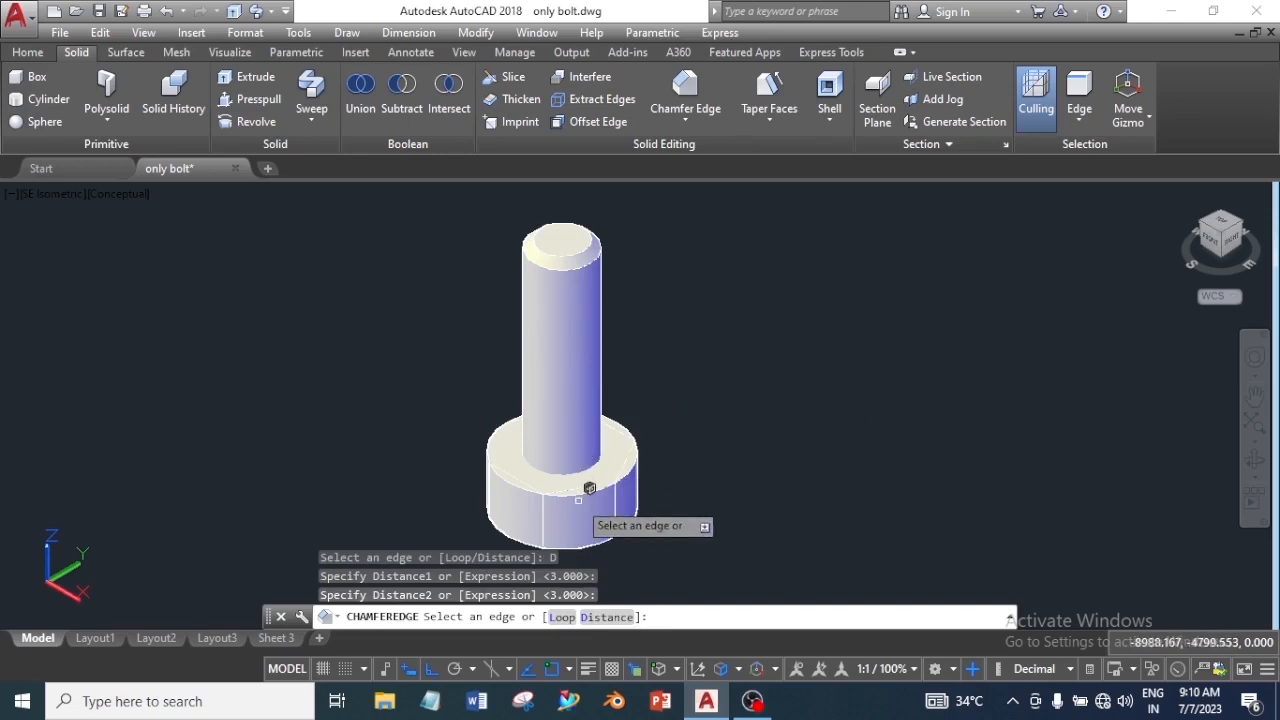
pyautogui.click(636, 460)
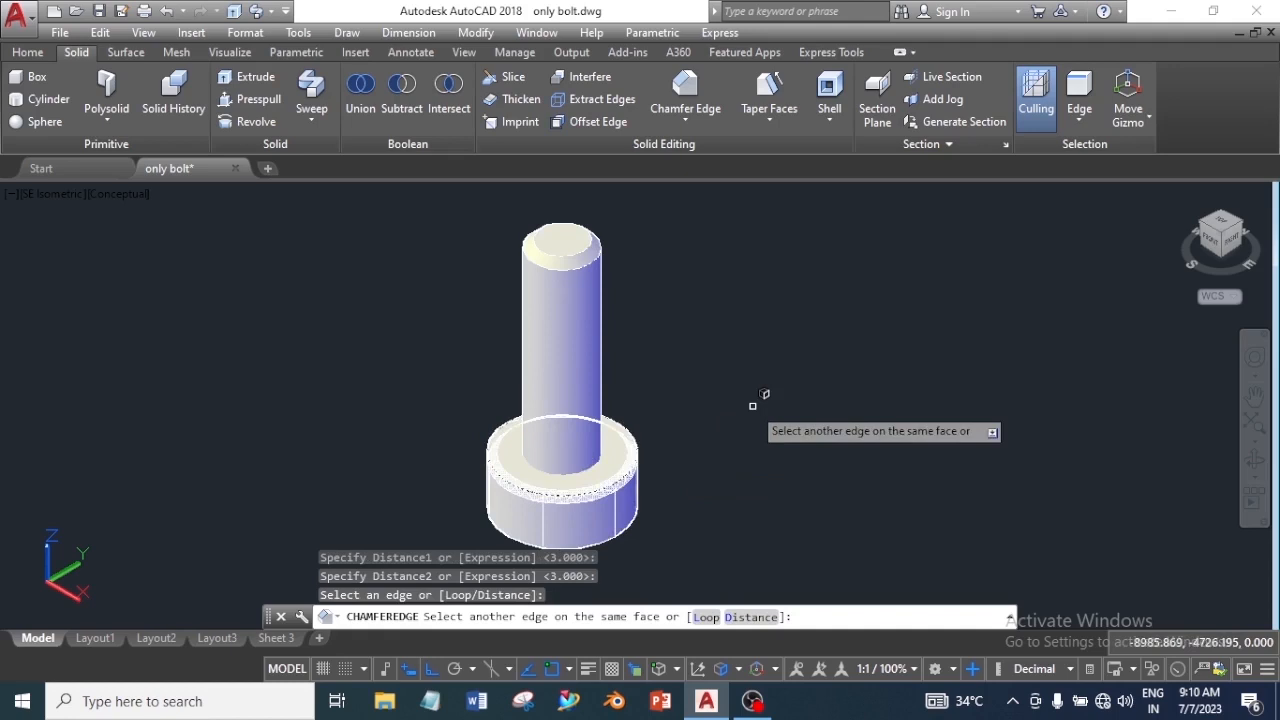
pyautogui.press('Return')
pyautogui.press('Return')
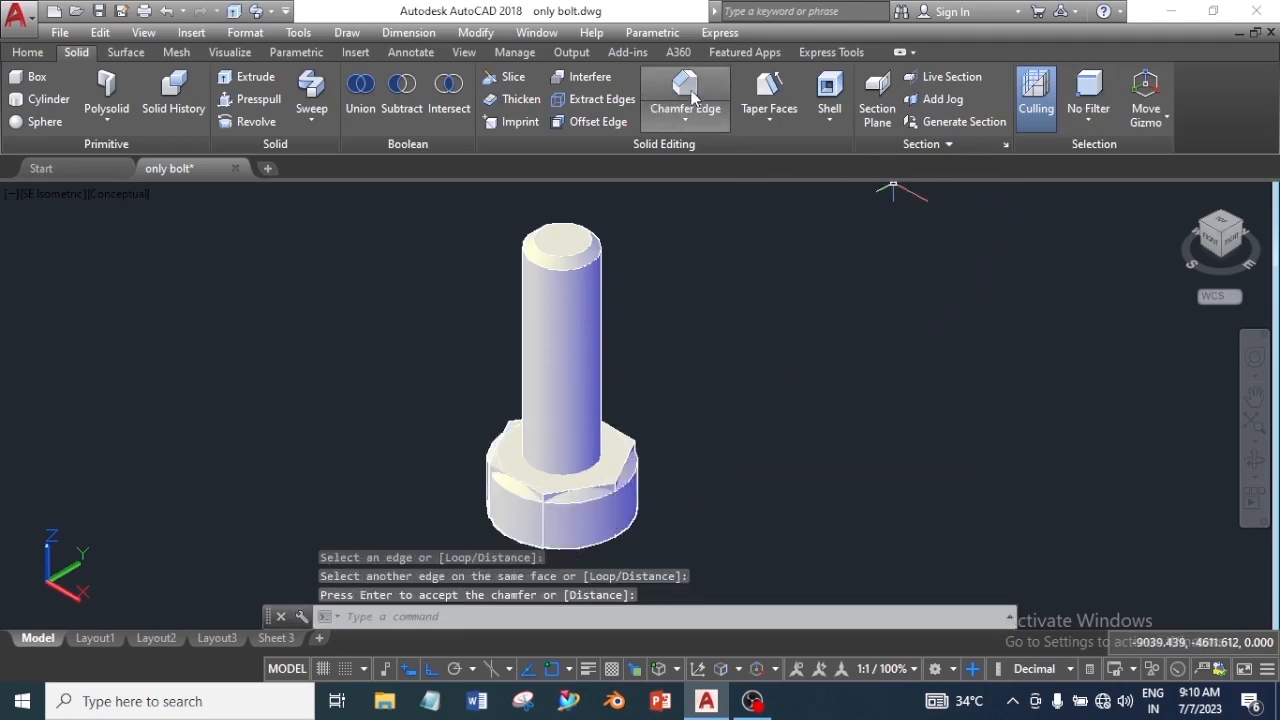
# Step: Chamfer the bottom circular edge of the outer head cylinder with both distances at 3.000
pyautogui.click(688, 100)
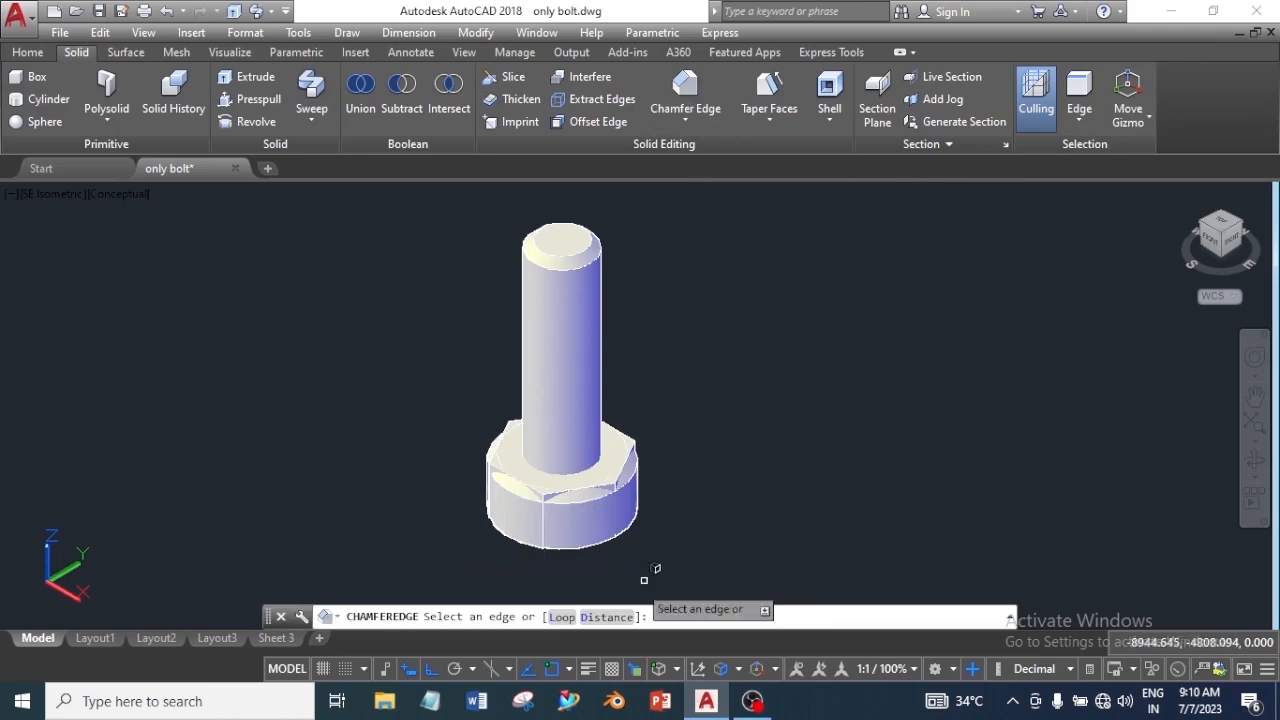
pyautogui.click(606, 618)
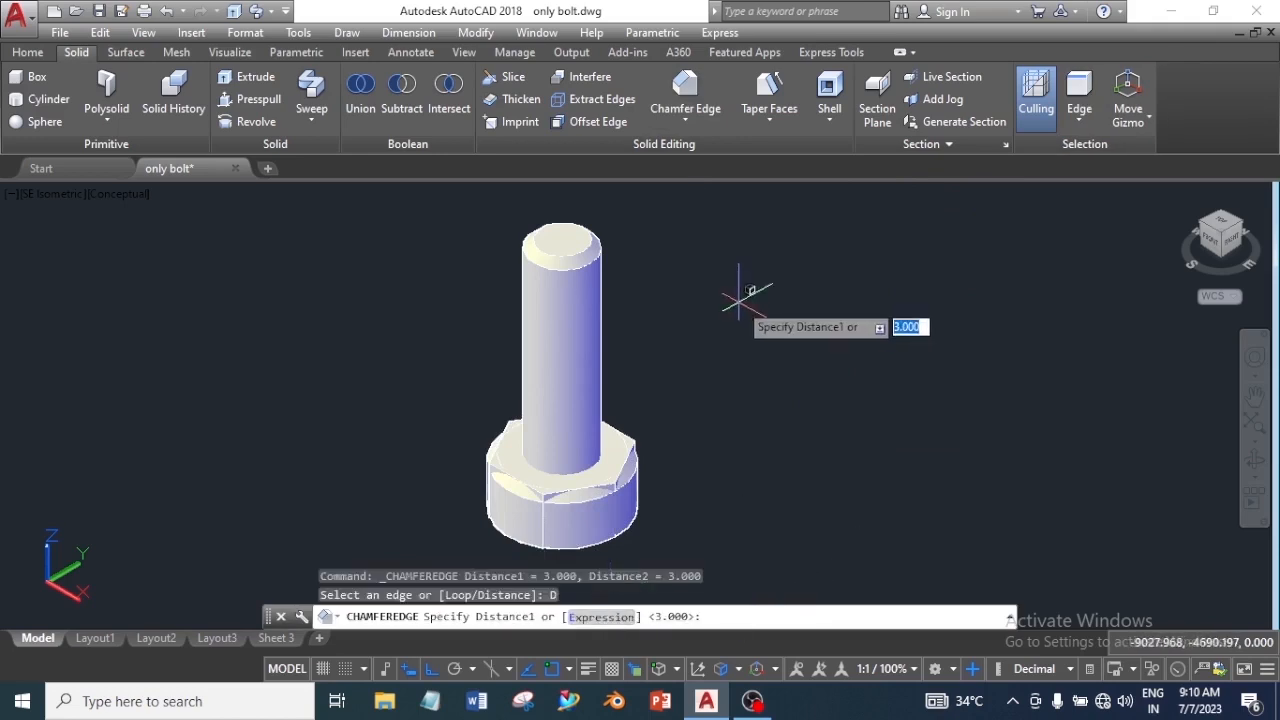
pyautogui.press('Return')
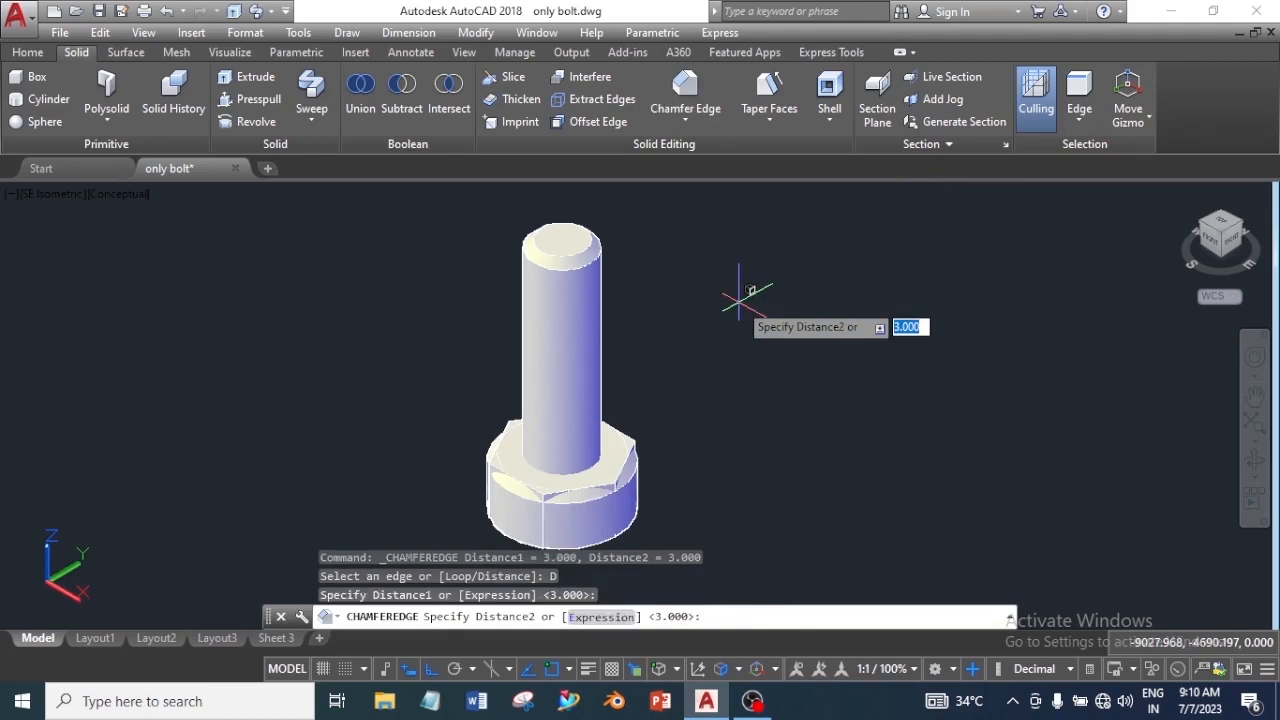
pyautogui.press('Return')
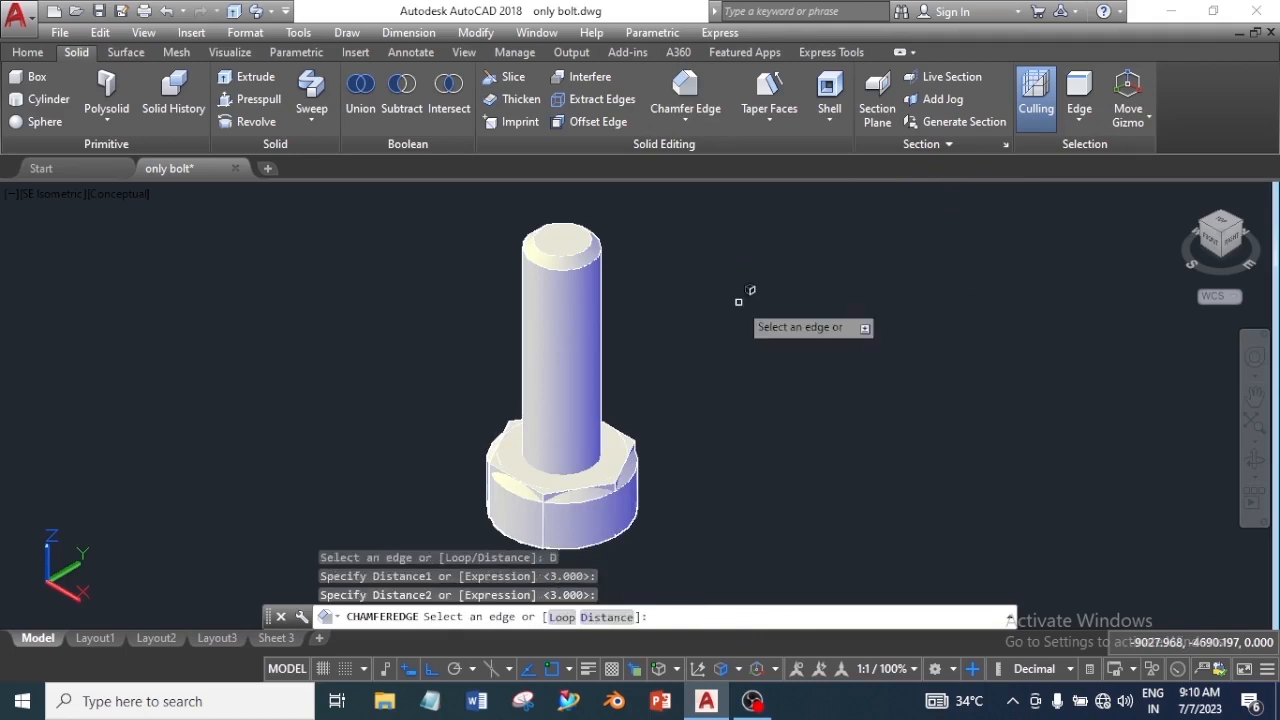
pyautogui.click(631, 523)
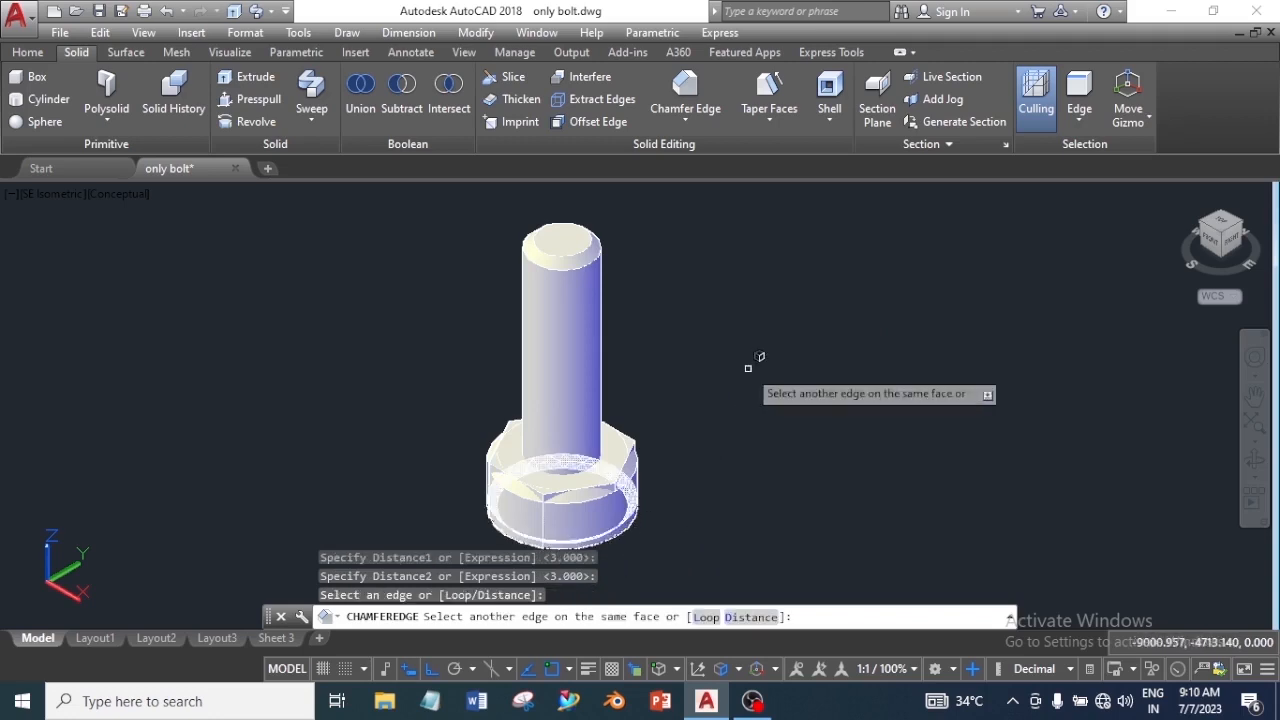
pyautogui.press('Return')
pyautogui.press('Return')
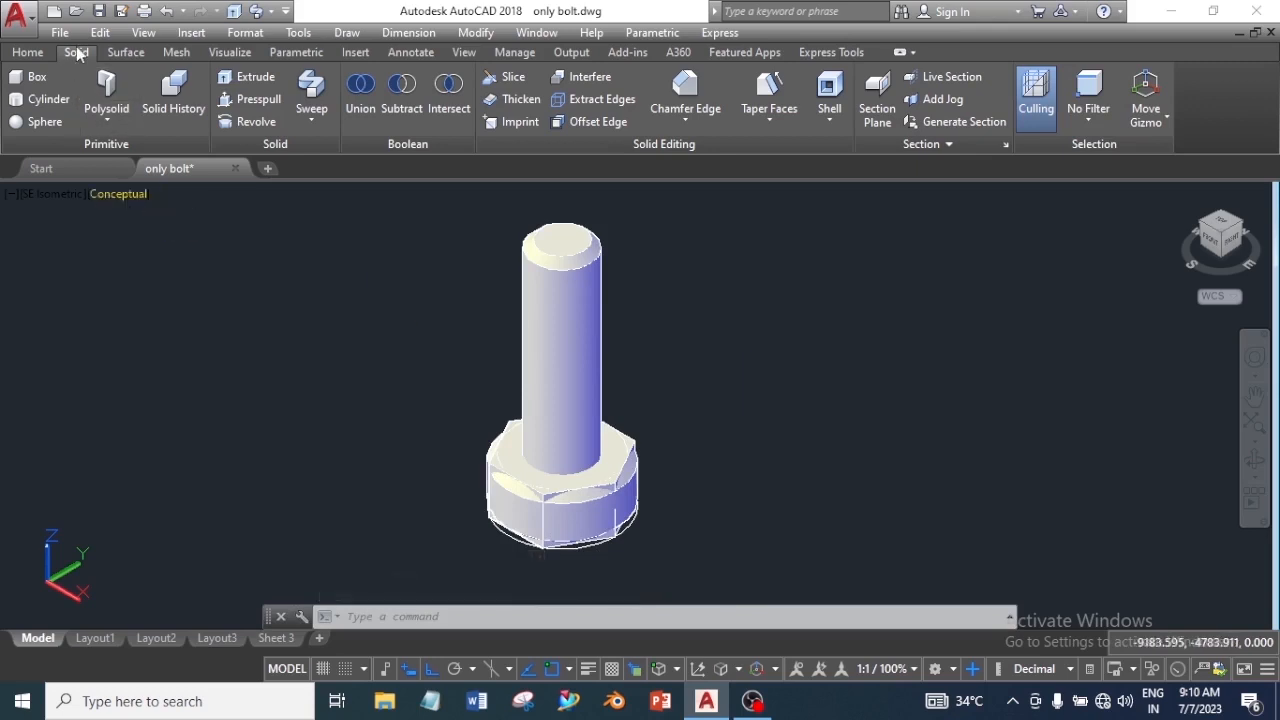
# Step: Intersect the chamfered outer cylinder with the hexagonal head solid to form the bolt head
pyautogui.click(452, 88)
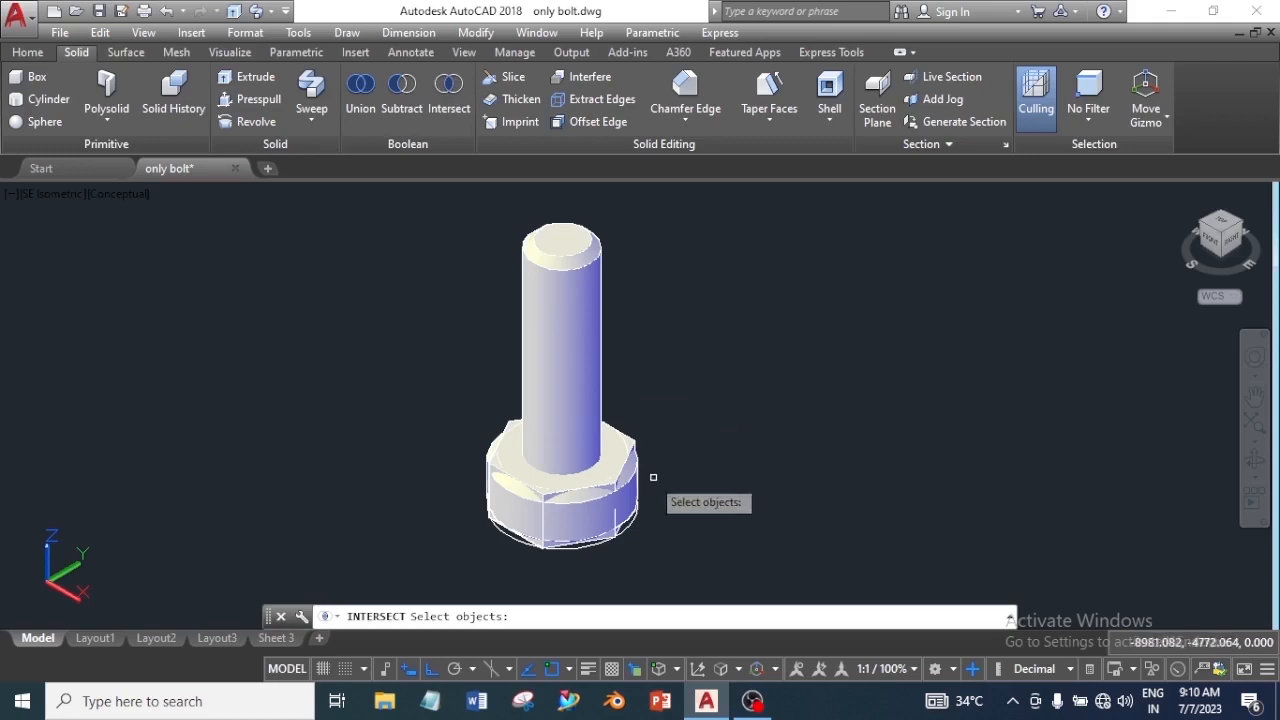
pyautogui.click(585, 500)
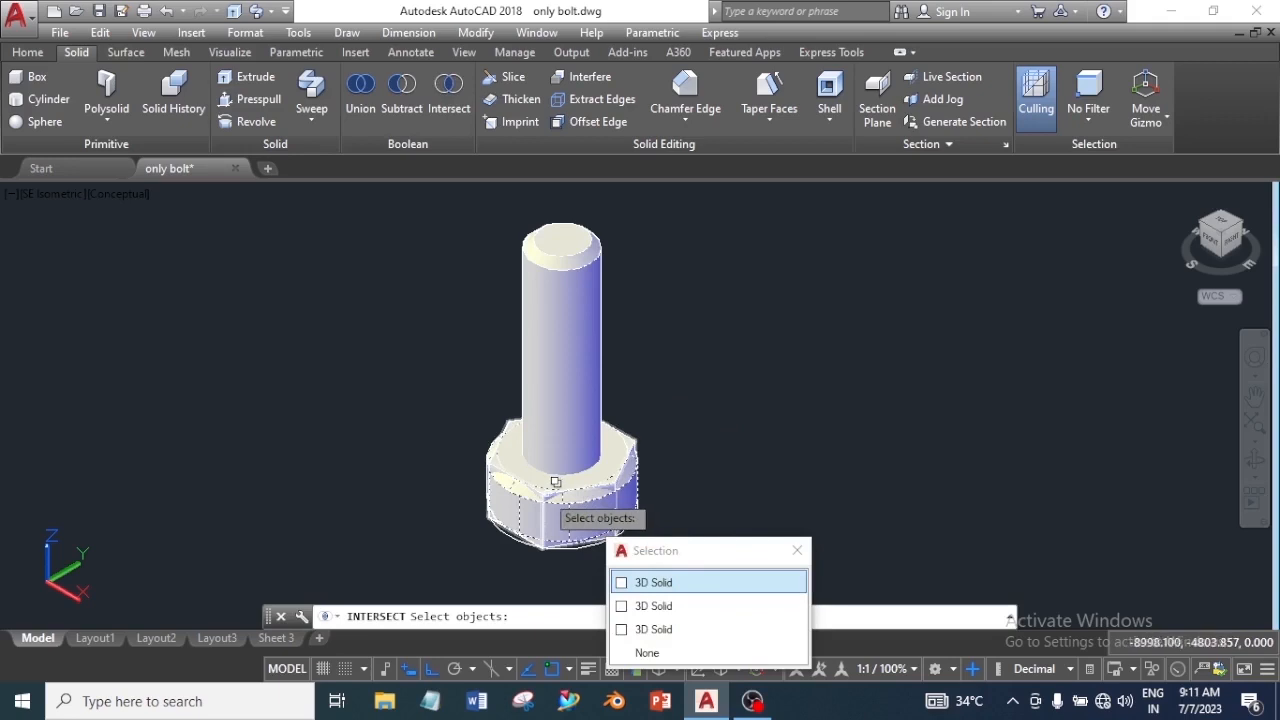
pyautogui.click(557, 482)
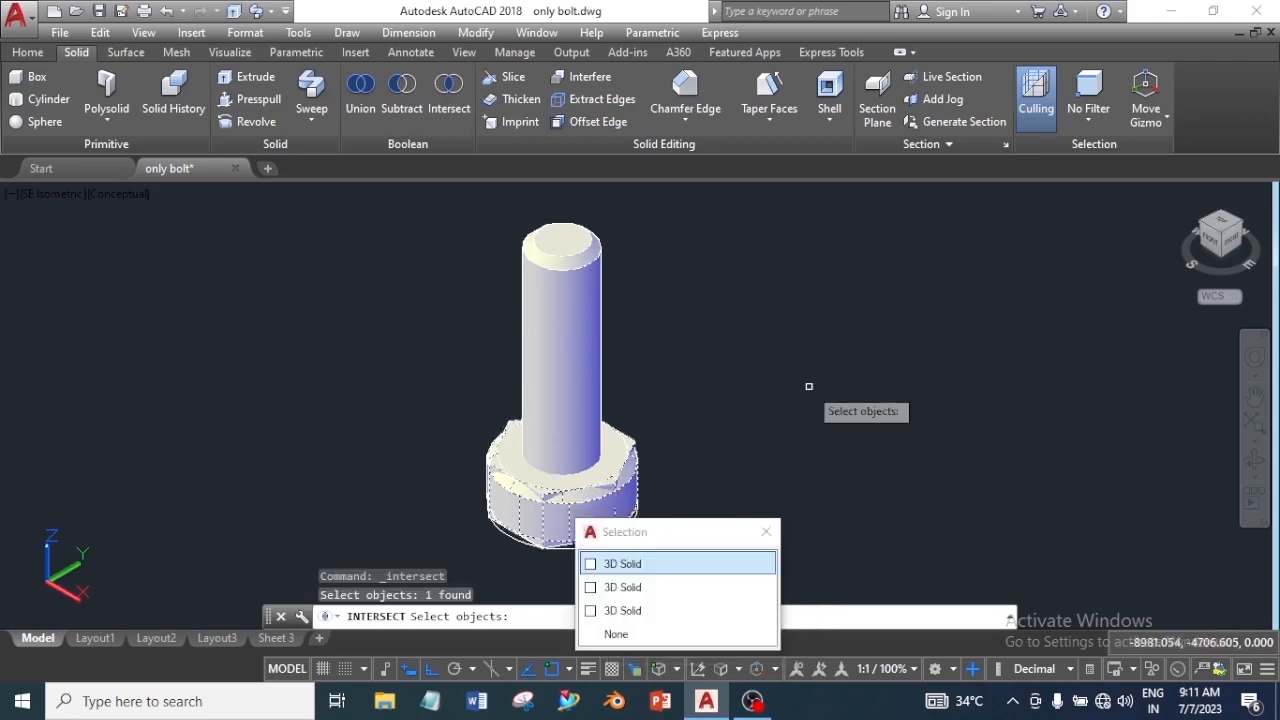
pyautogui.press('Return')
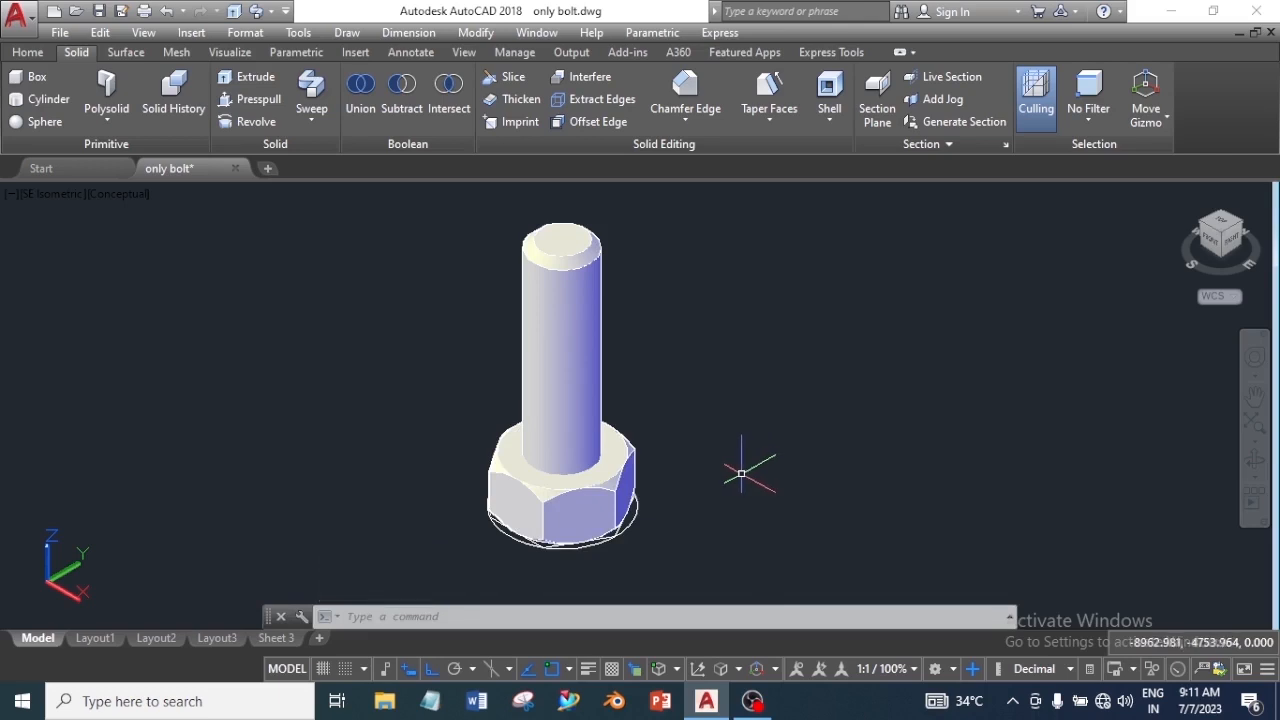
# Step: Delete the leftover circle and hexagon outlines at the base of the bolt head
pyautogui.click(632, 518)
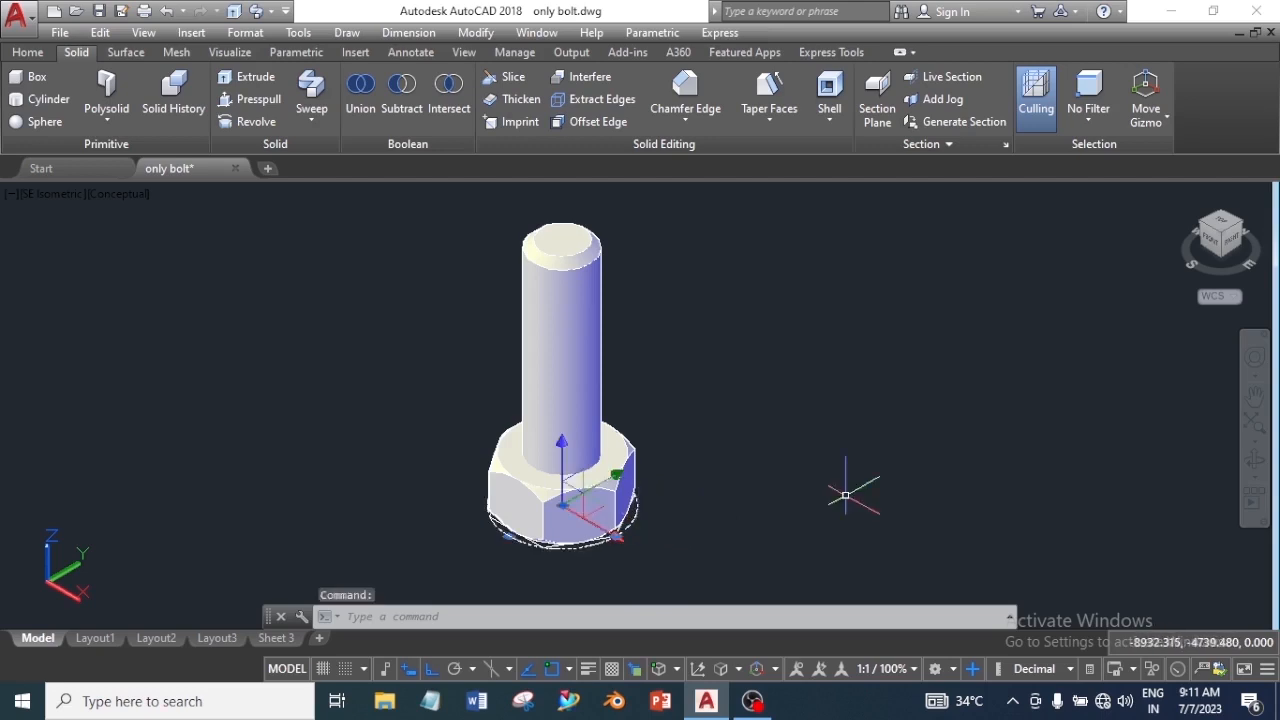
pyautogui.press('Delete')
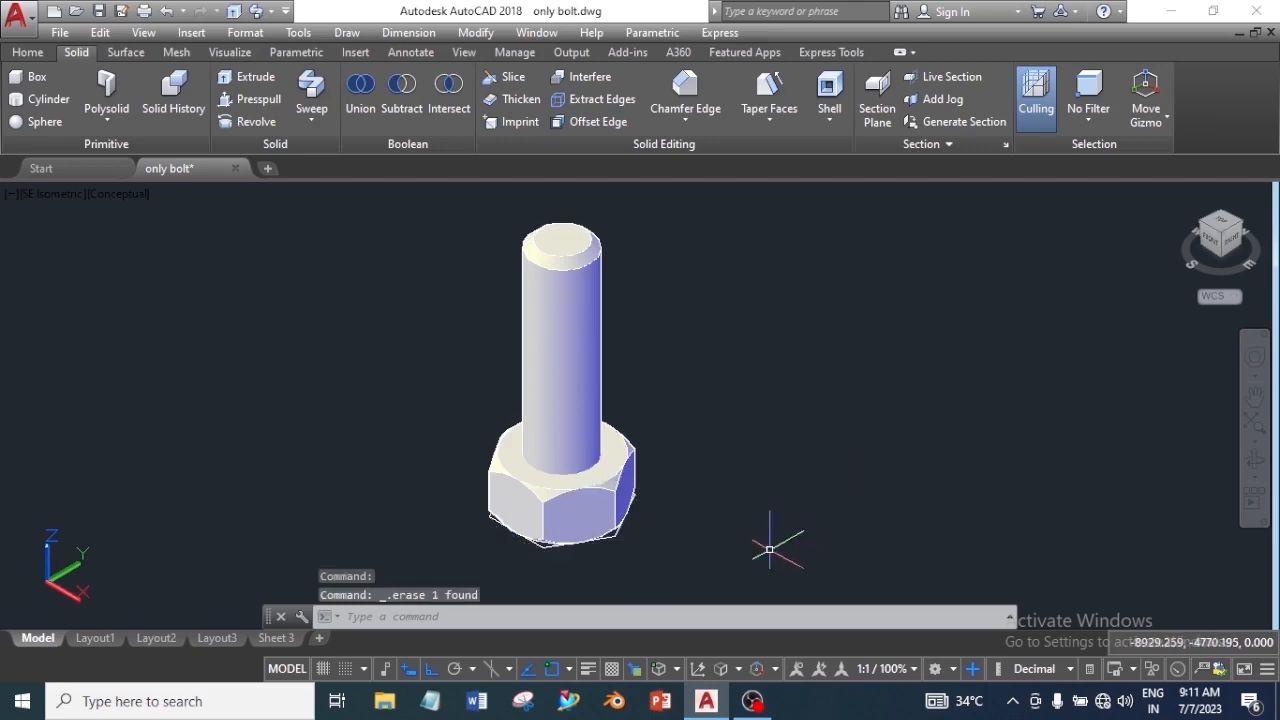
pyautogui.click(613, 537)
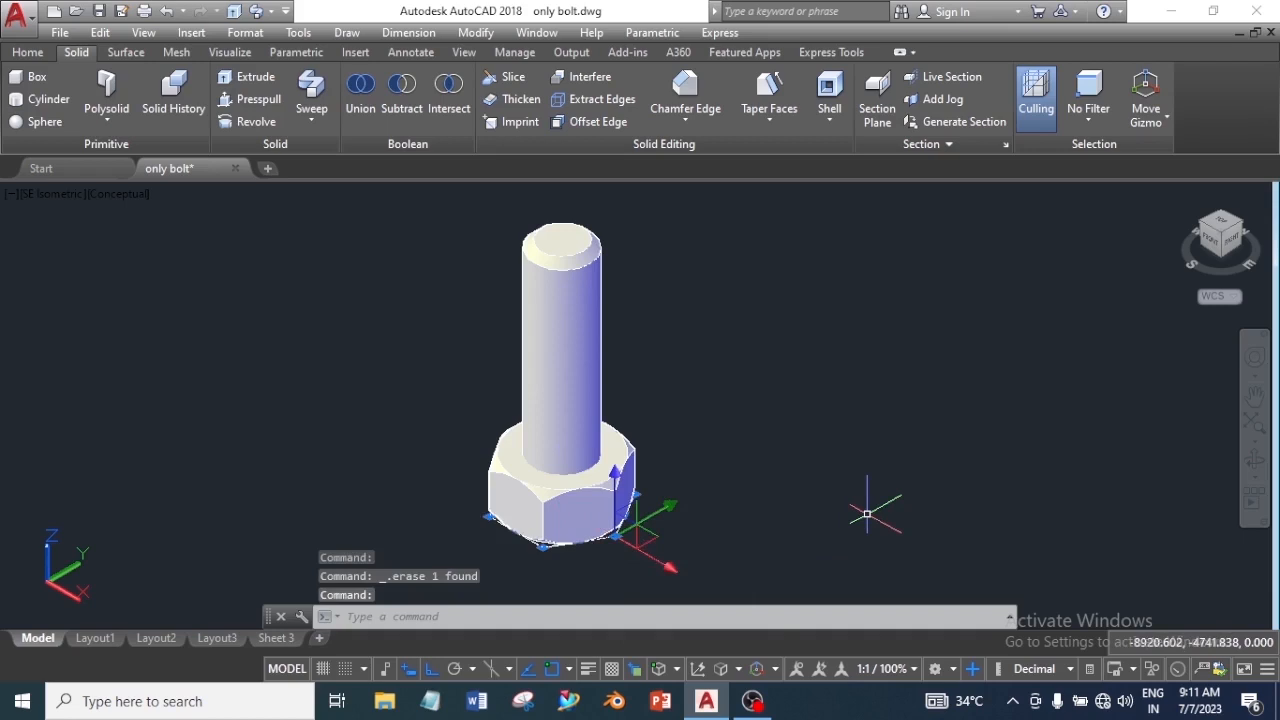
pyautogui.press('Delete')
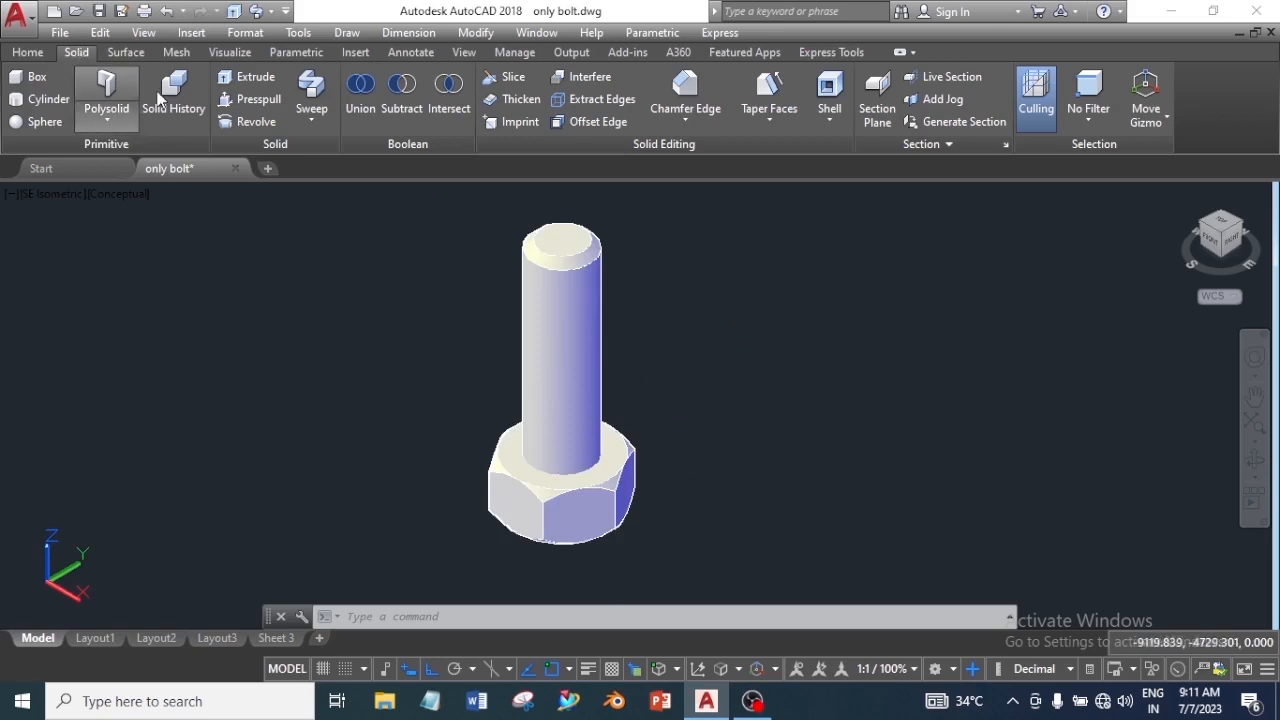
# Step: Union the cylindrical shank and the hexagonal head into one solid
pyautogui.click(362, 92)
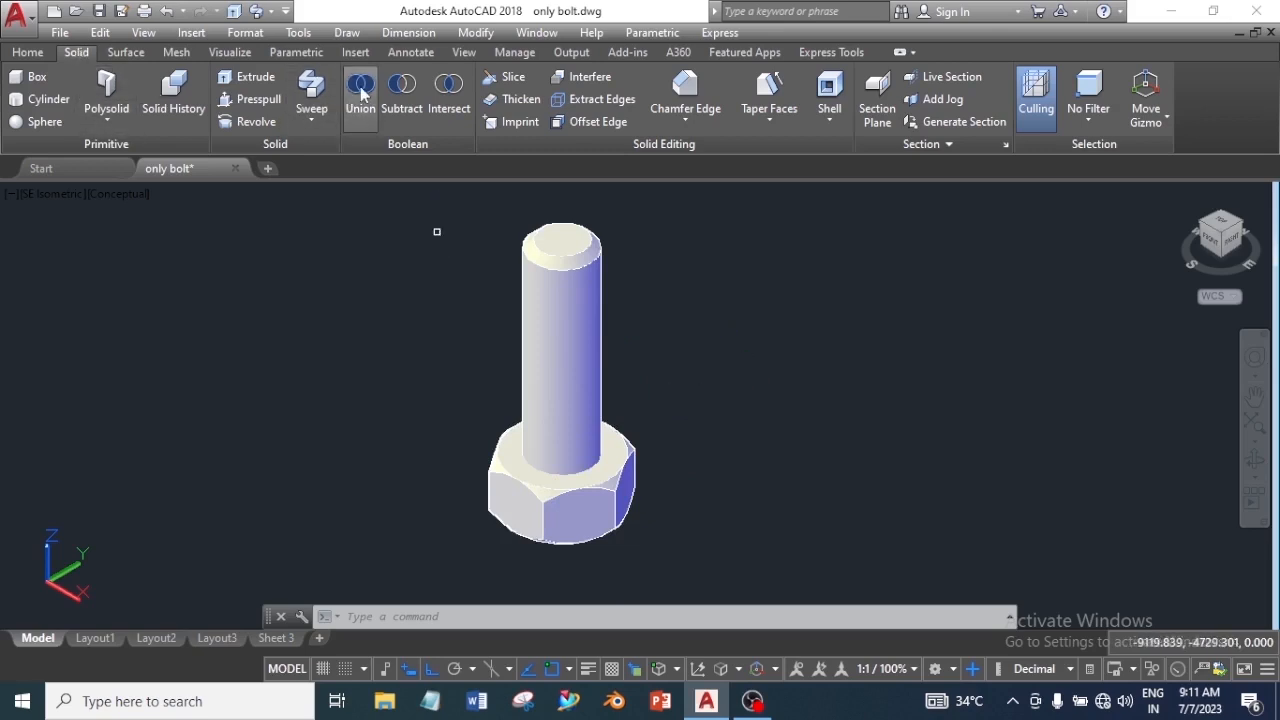
pyautogui.click(561, 304)
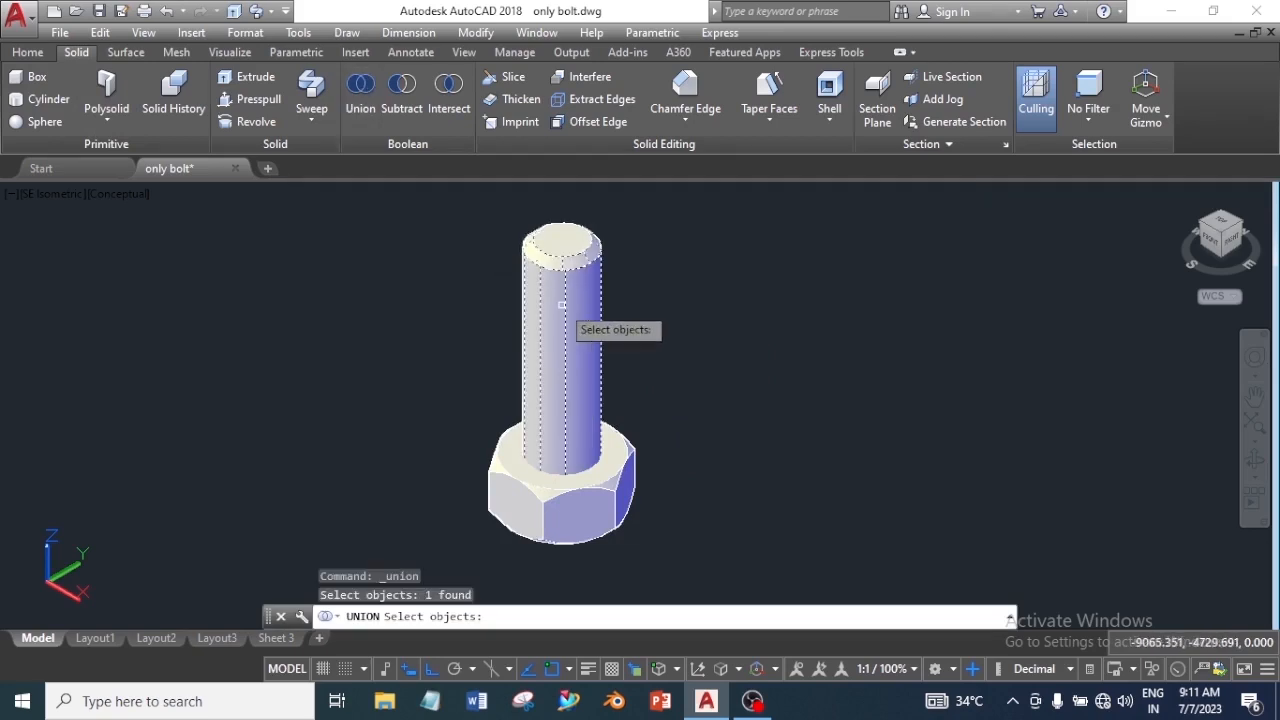
pyautogui.click(570, 499)
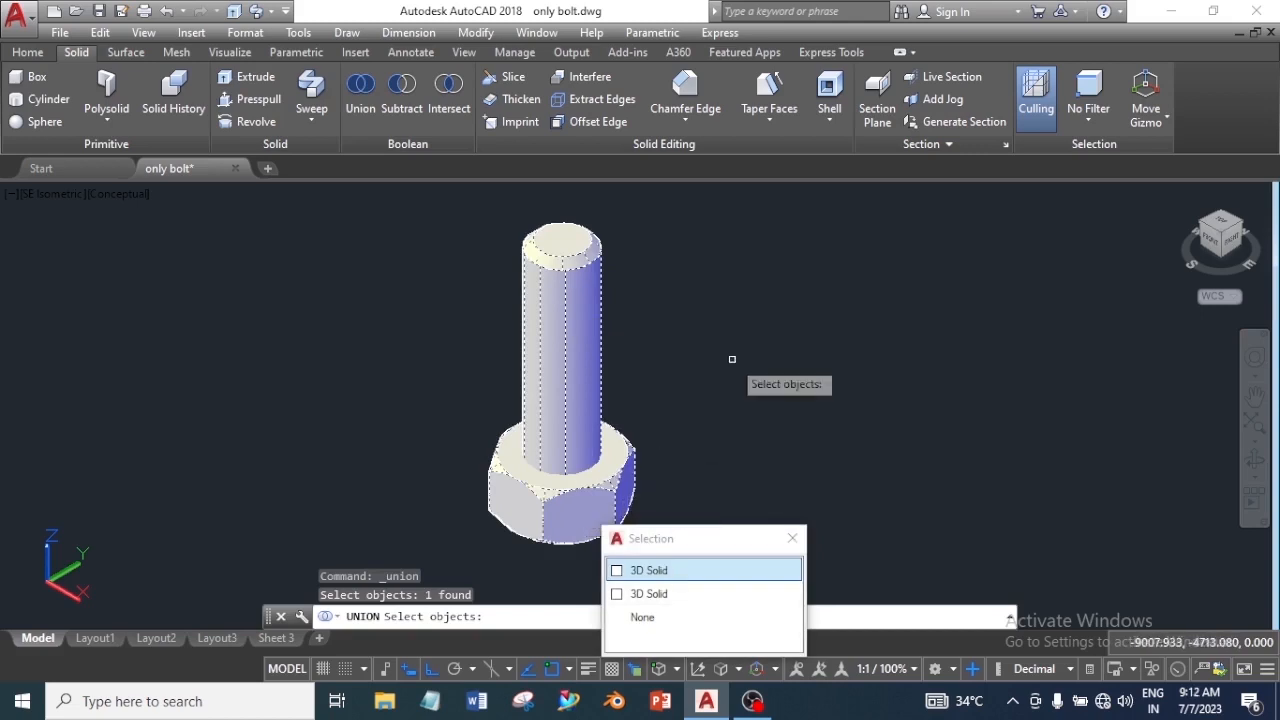
pyautogui.press('Return')
pyautogui.press('Return')
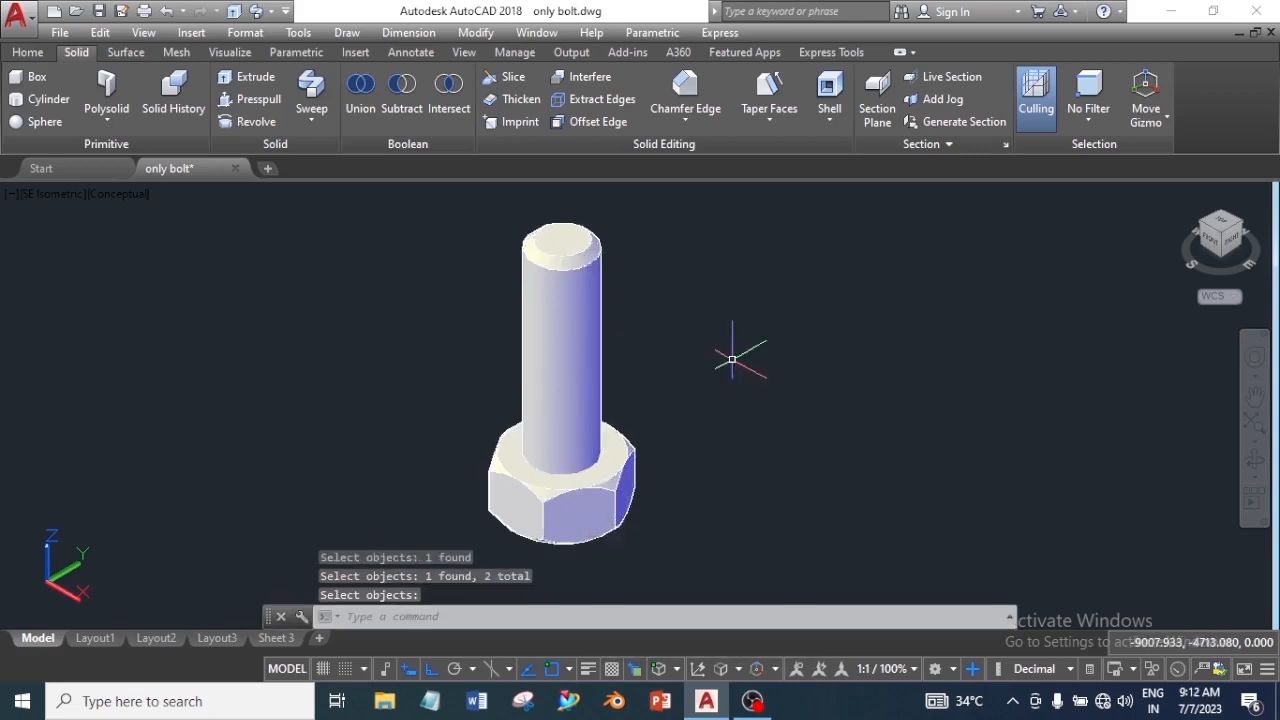
pyautogui.press('Return')
pyautogui.click(568, 370)
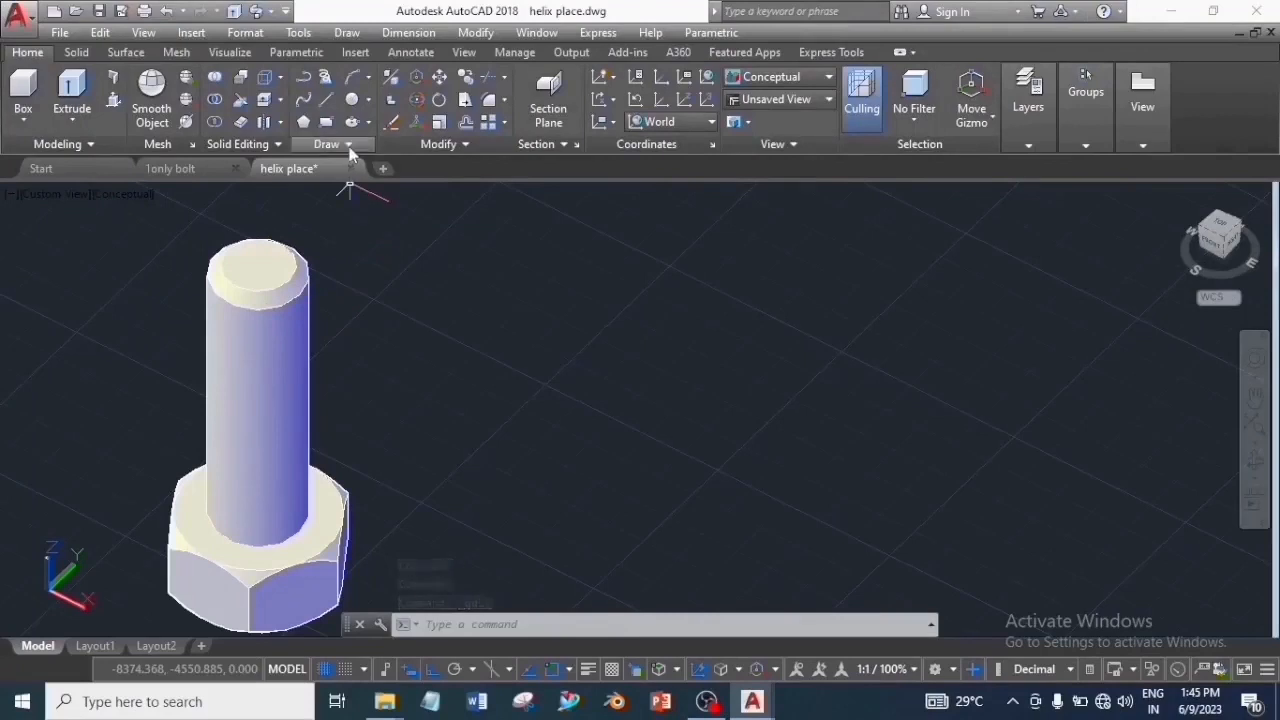
# Step: Start a helix centred on the shank's top face with base and top radii of 12.0
pyautogui.click(348, 145)
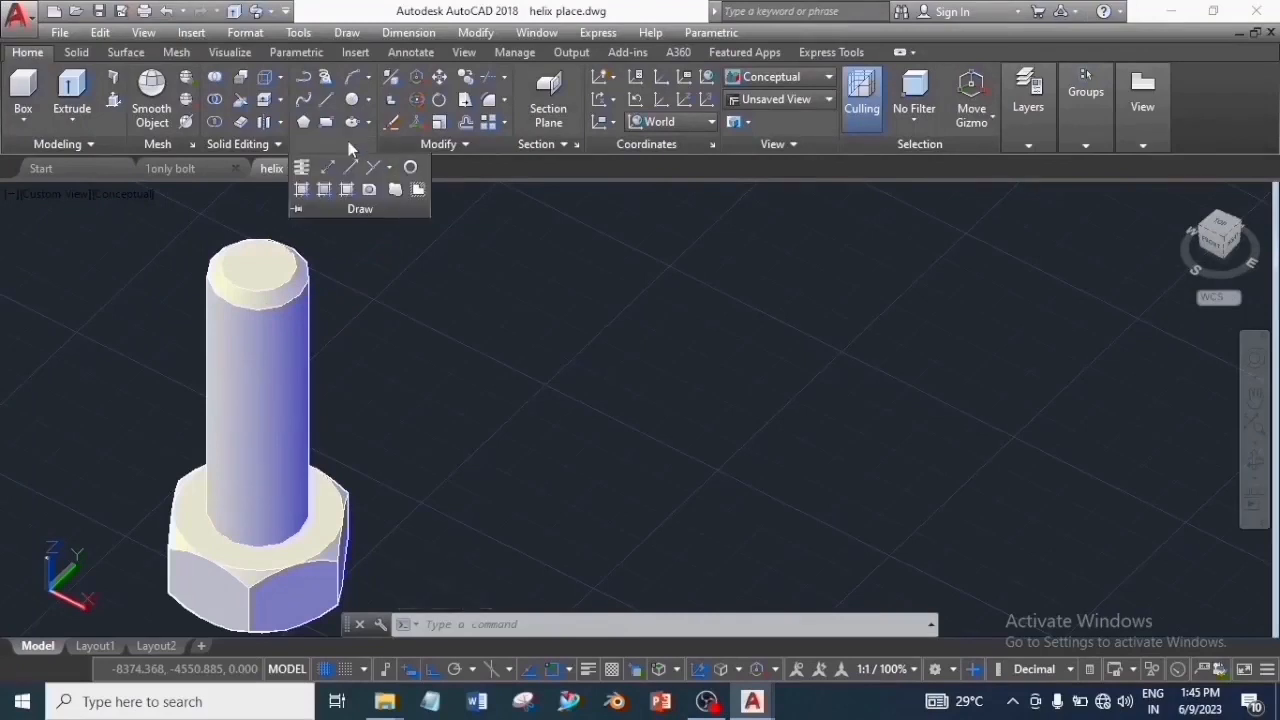
pyautogui.click(303, 168)
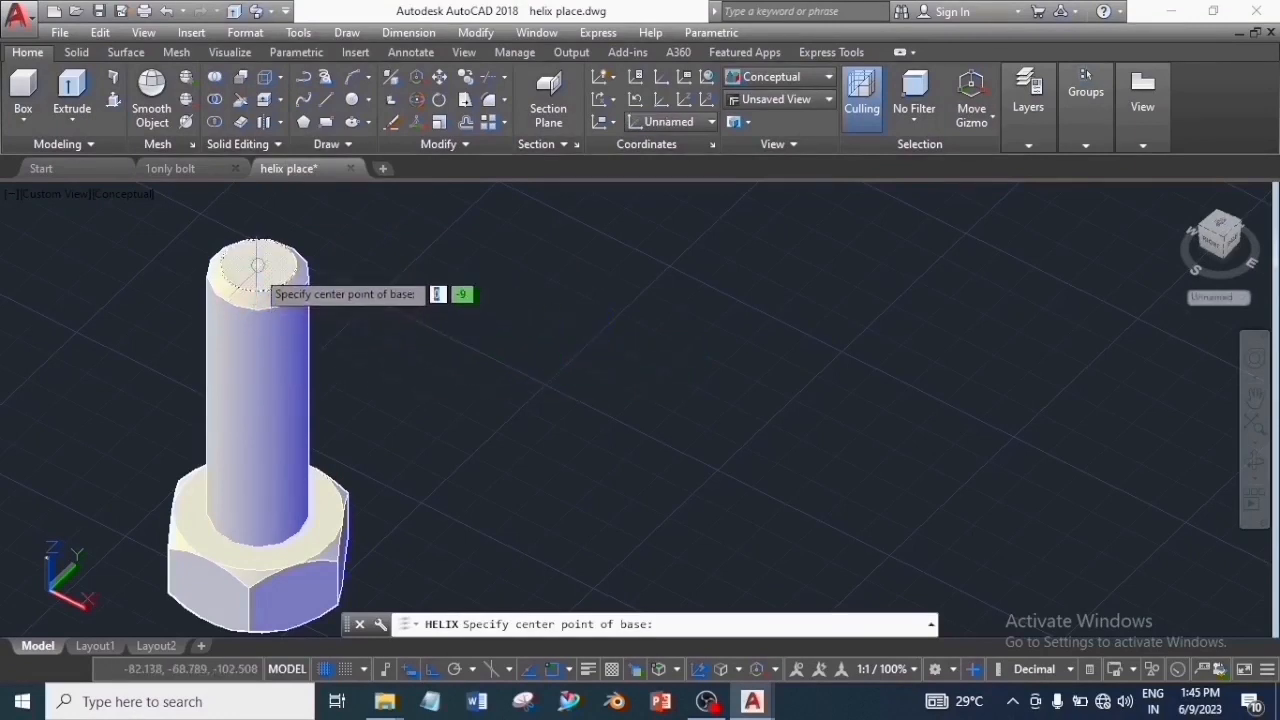
pyautogui.click(258, 265)
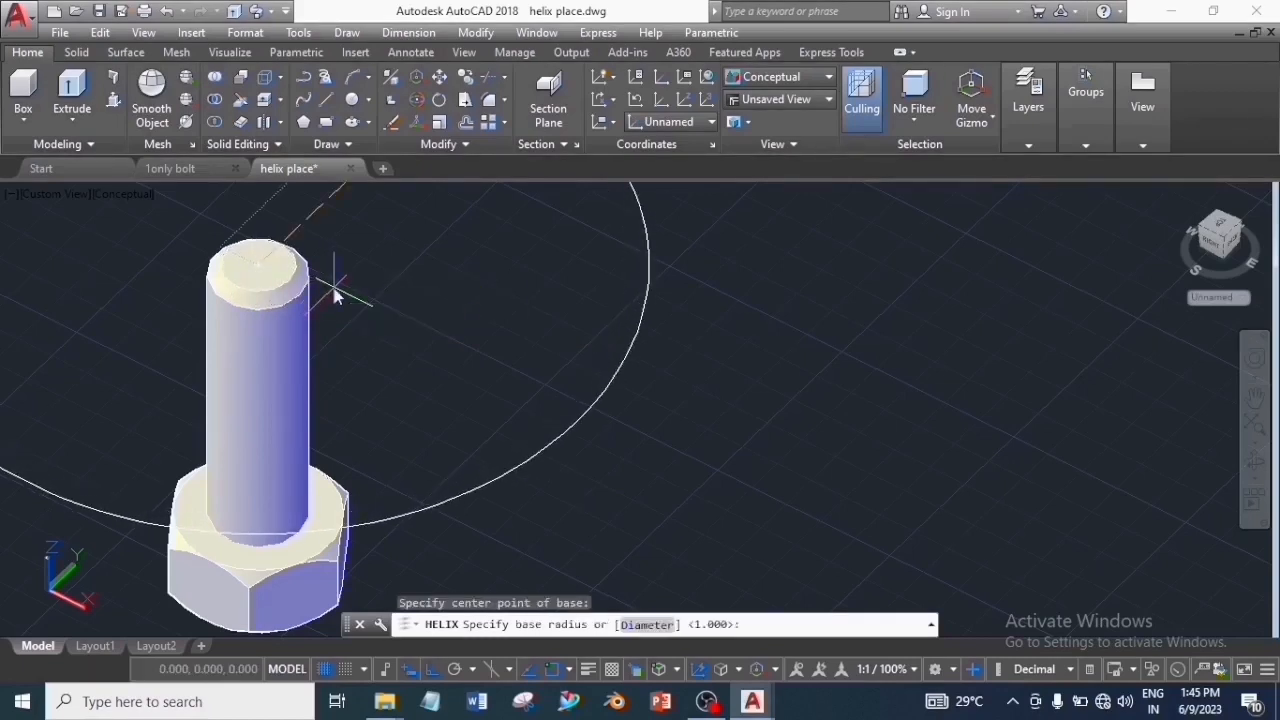
pyautogui.write('12.0')
pyautogui.press('Return')
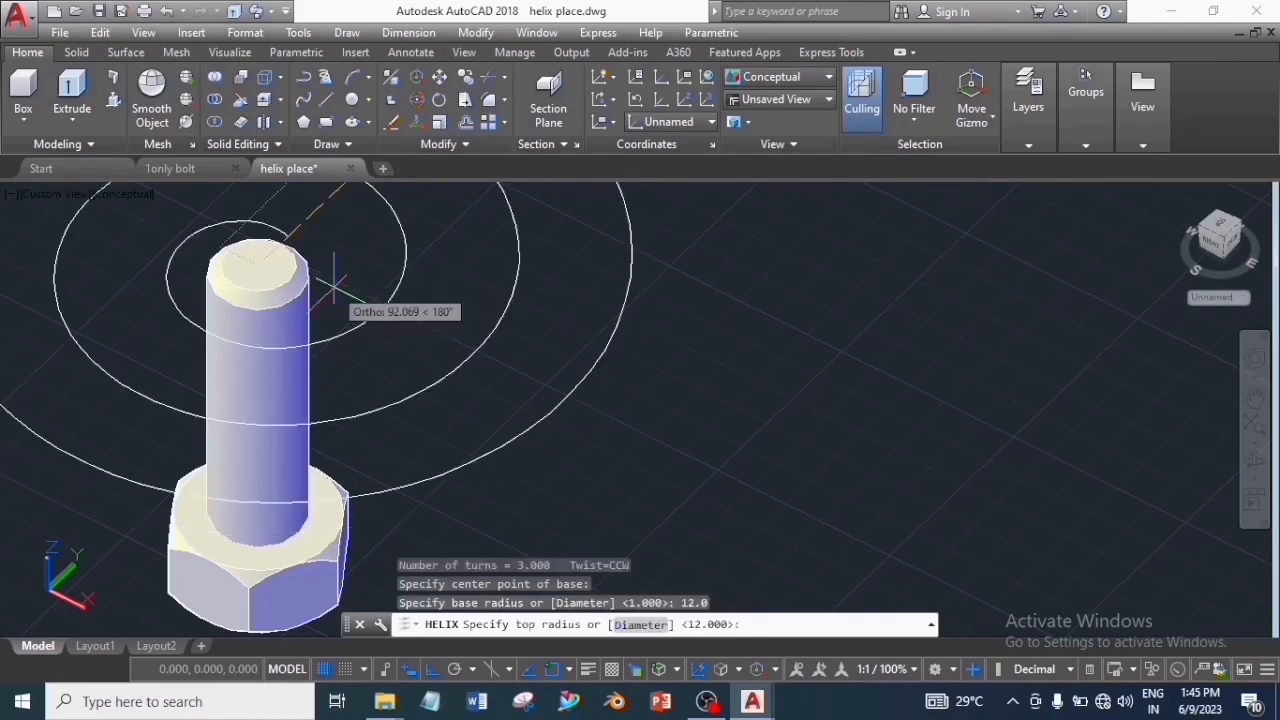
pyautogui.write('12.0')
pyautogui.press('Return')
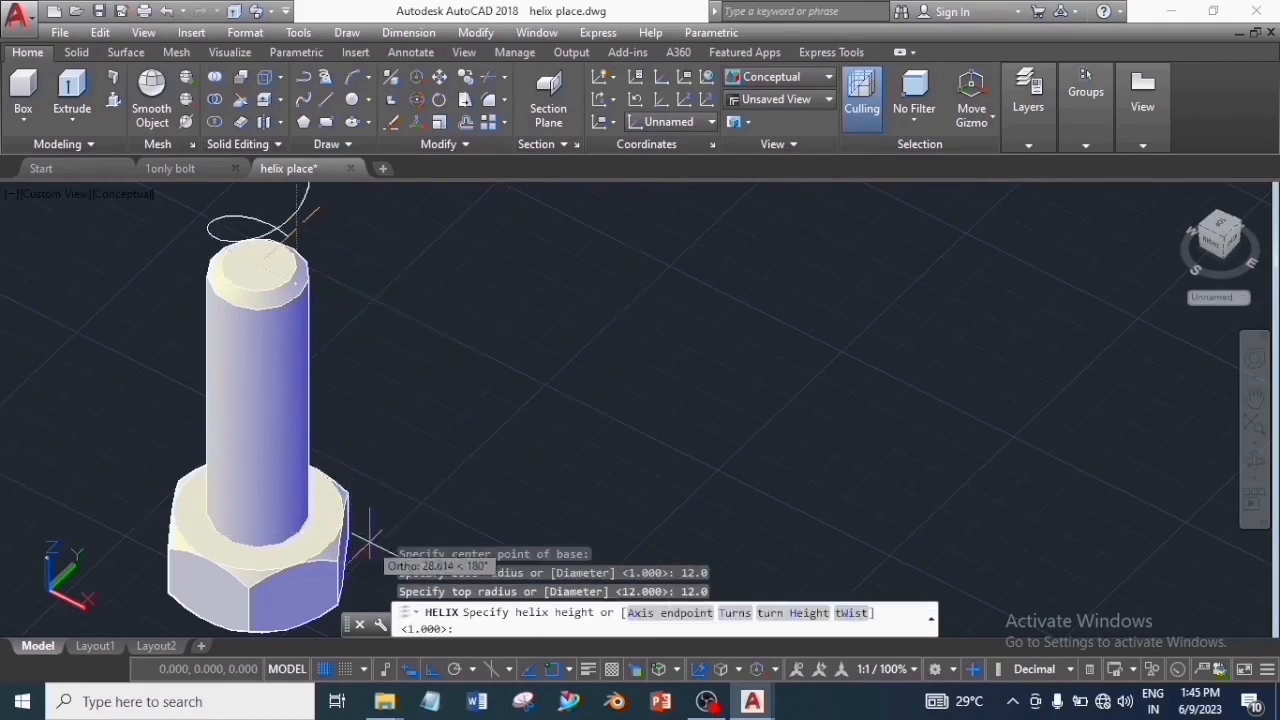
# Step: Give the helix 20 turns and a height of 60, running down along the shank
pyautogui.click(736, 613)
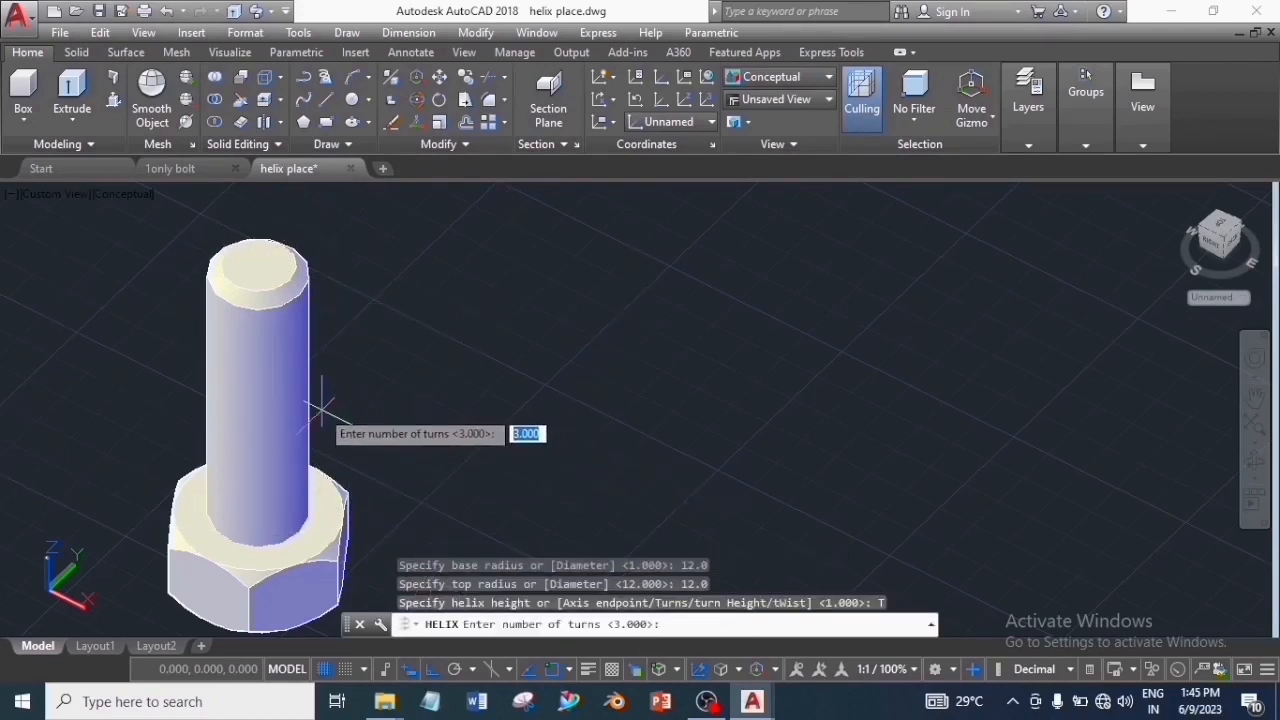
pyautogui.write('2')
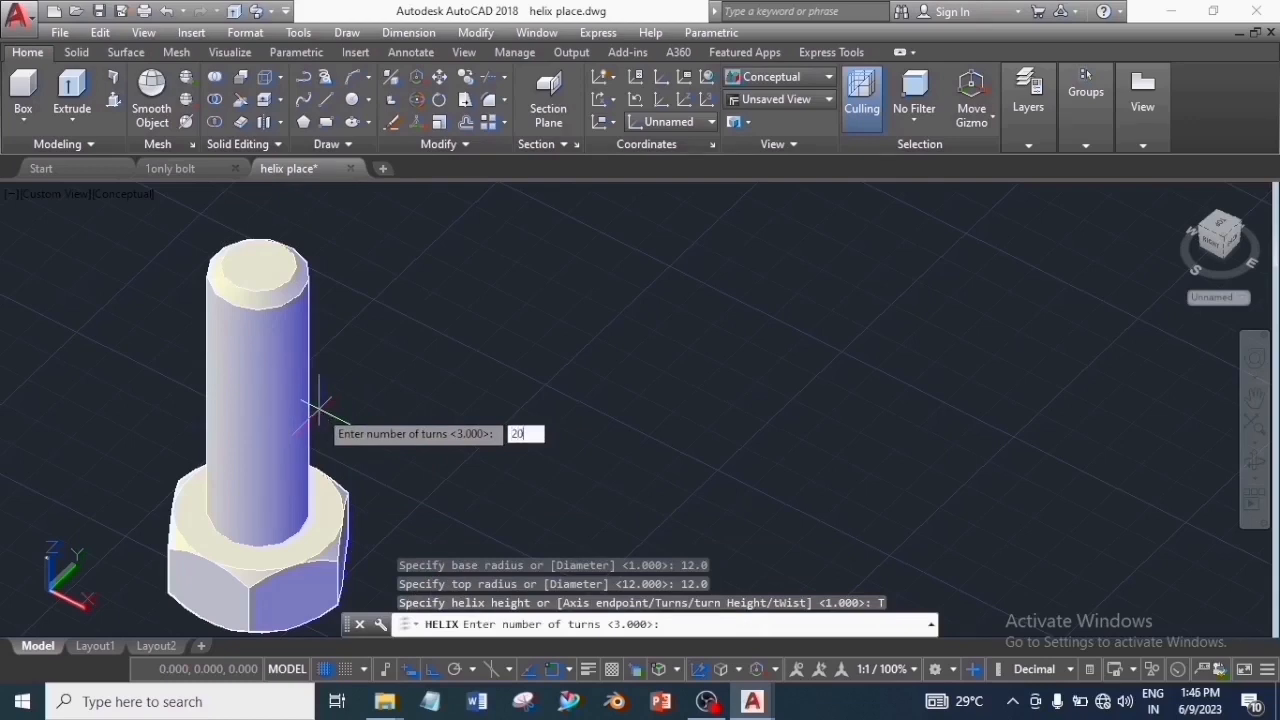
pyautogui.write('0')
pyautogui.press('Return')
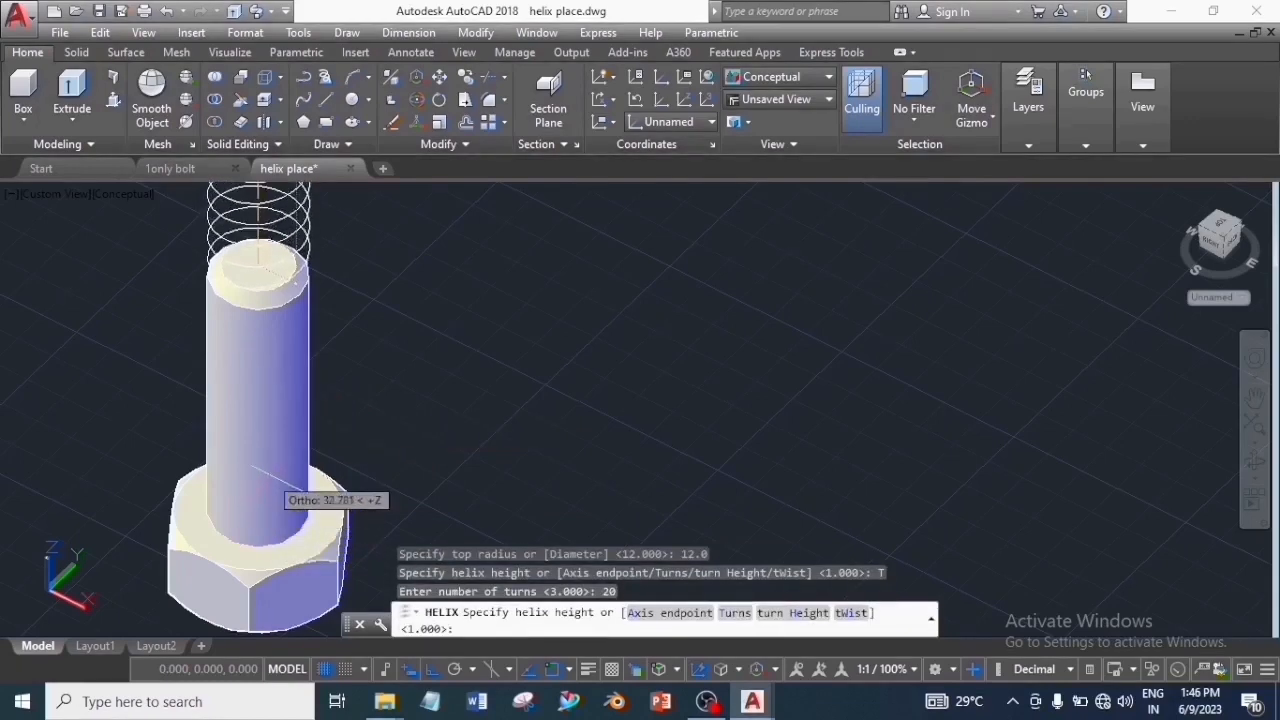
pyautogui.scroll(-5, 270, 471)
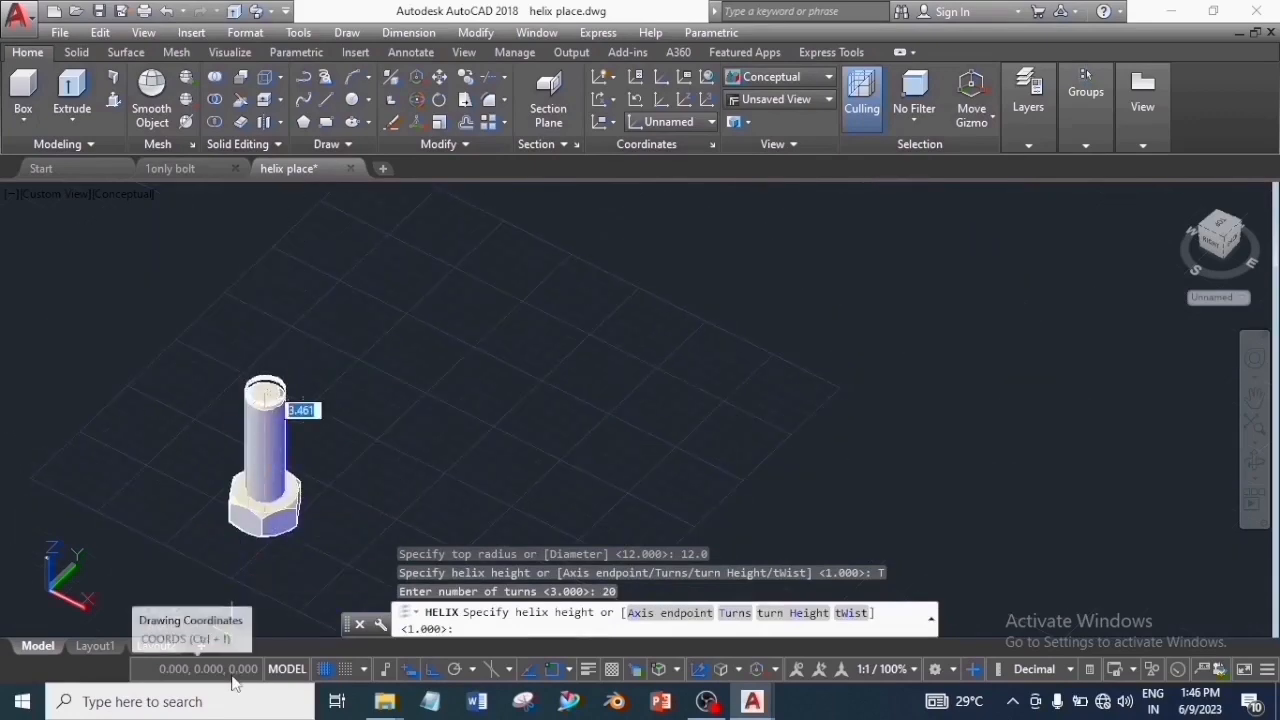
pyautogui.scroll(-5, 270, 430)
pyautogui.write('60')
pyautogui.press('Return')
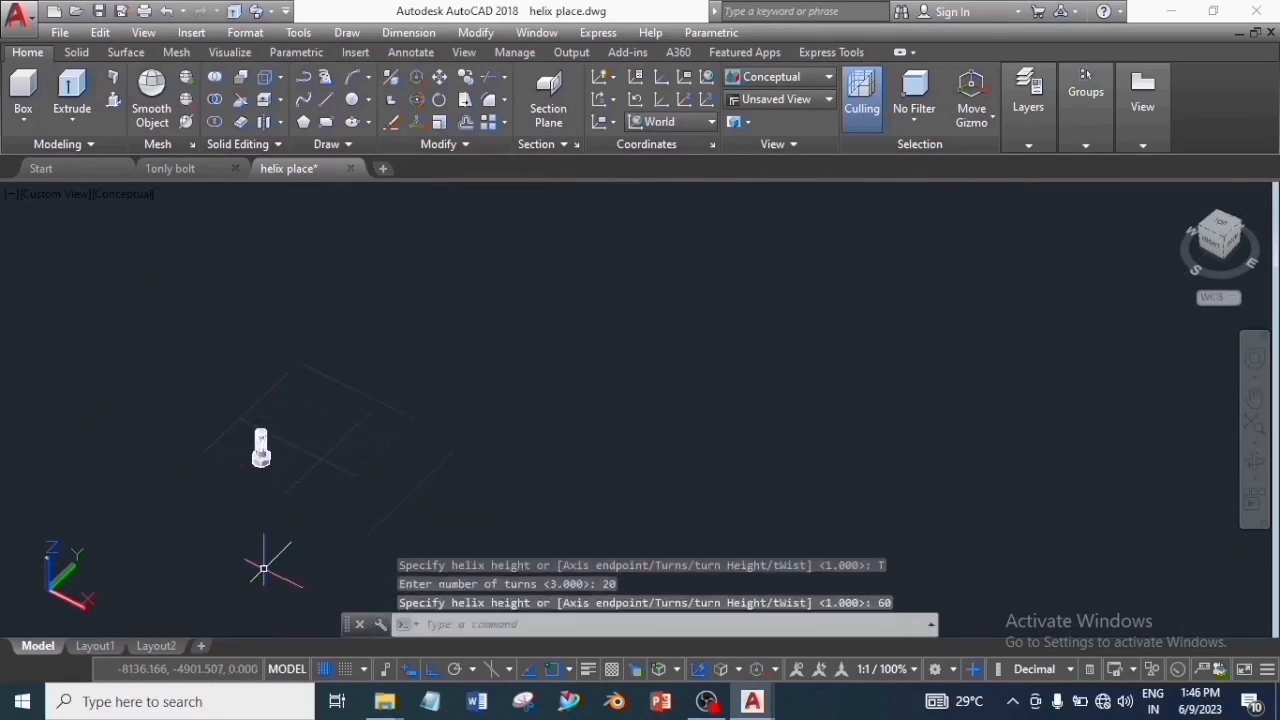
pyautogui.scroll(3, 257, 543)
pyautogui.moveTo(286, 414); pyautogui.dragTo(320, 517, button='middle')
pyautogui.scroll(3, 329, 497)
pyautogui.moveTo(312, 439); pyautogui.dragTo(388, 555, button='middle')
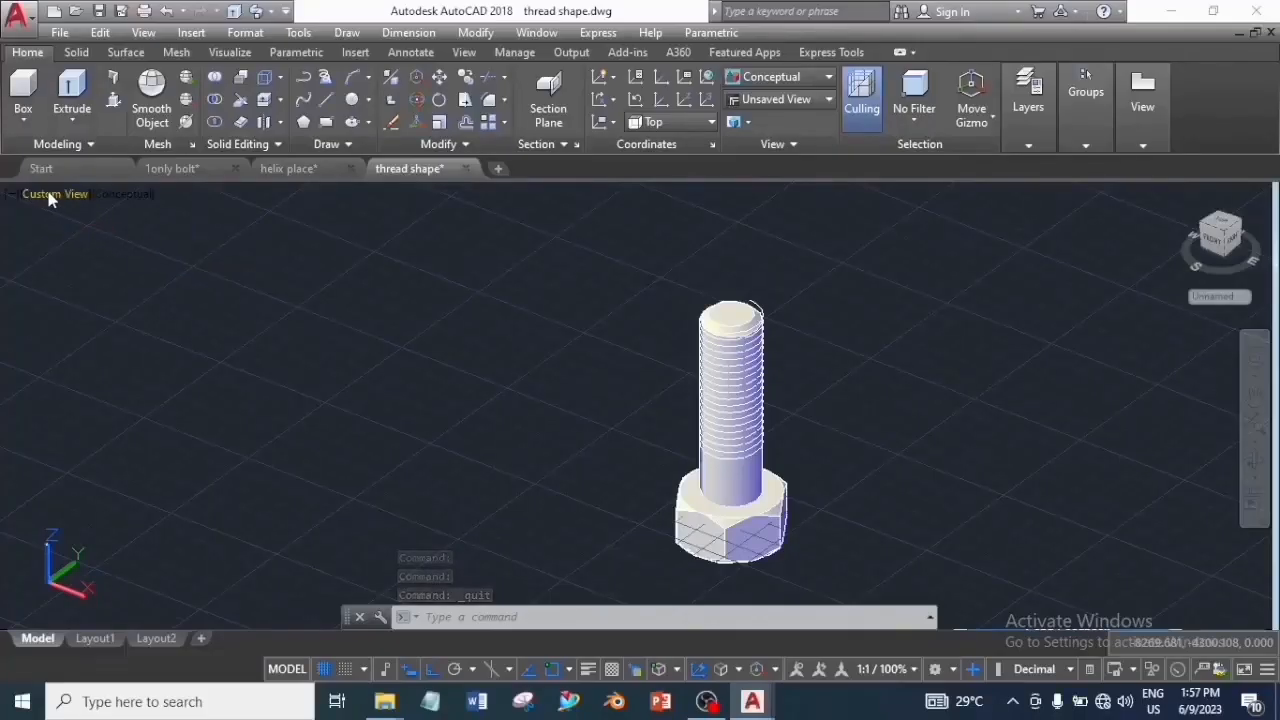
# Step: Switch the thread shape drawing to the Top view and draw a 2.625 long horizontal line beside the bolt head
pyautogui.click(50, 194)
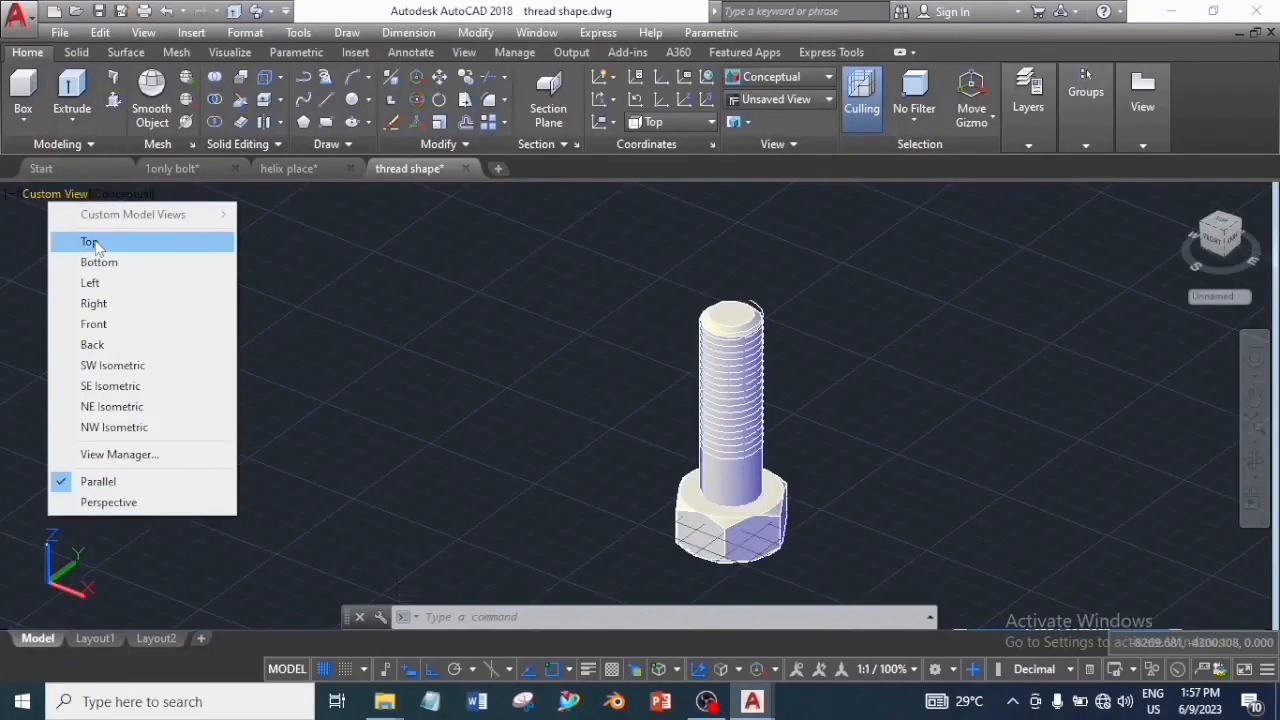
pyautogui.click(95, 247)
pyautogui.click(326, 99)
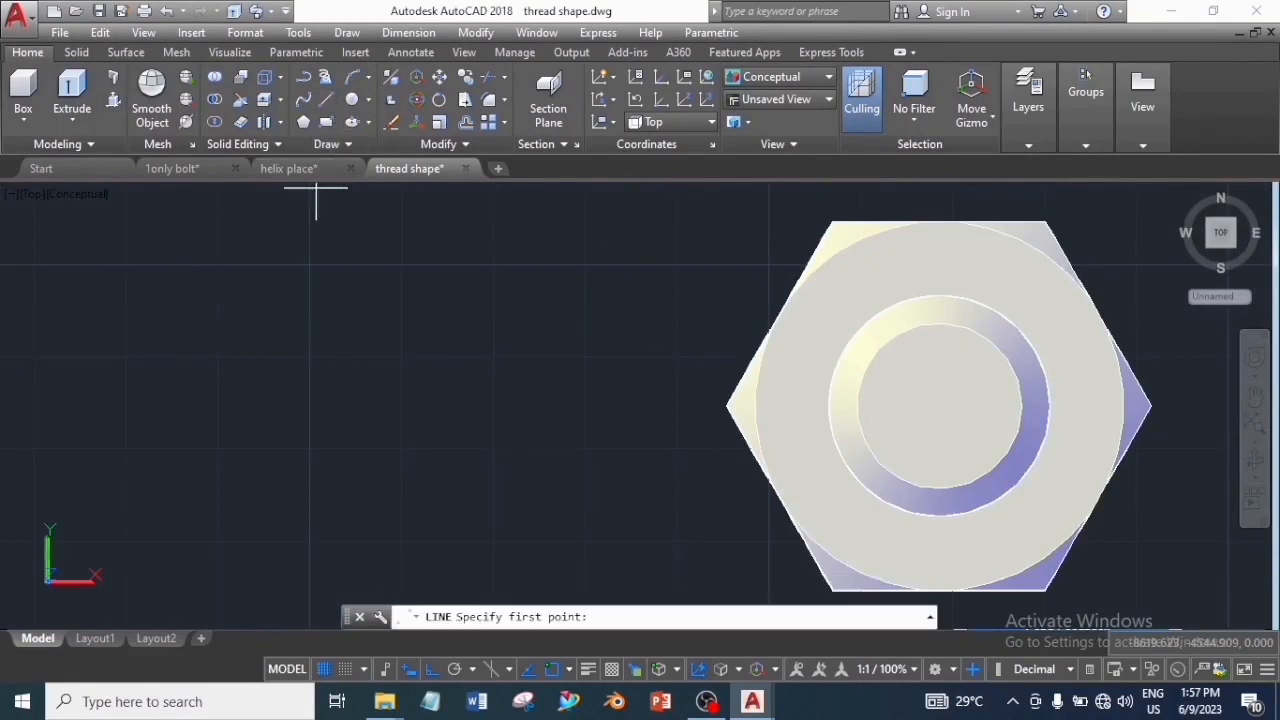
pyautogui.click(114, 267)
pyautogui.write('2.625')
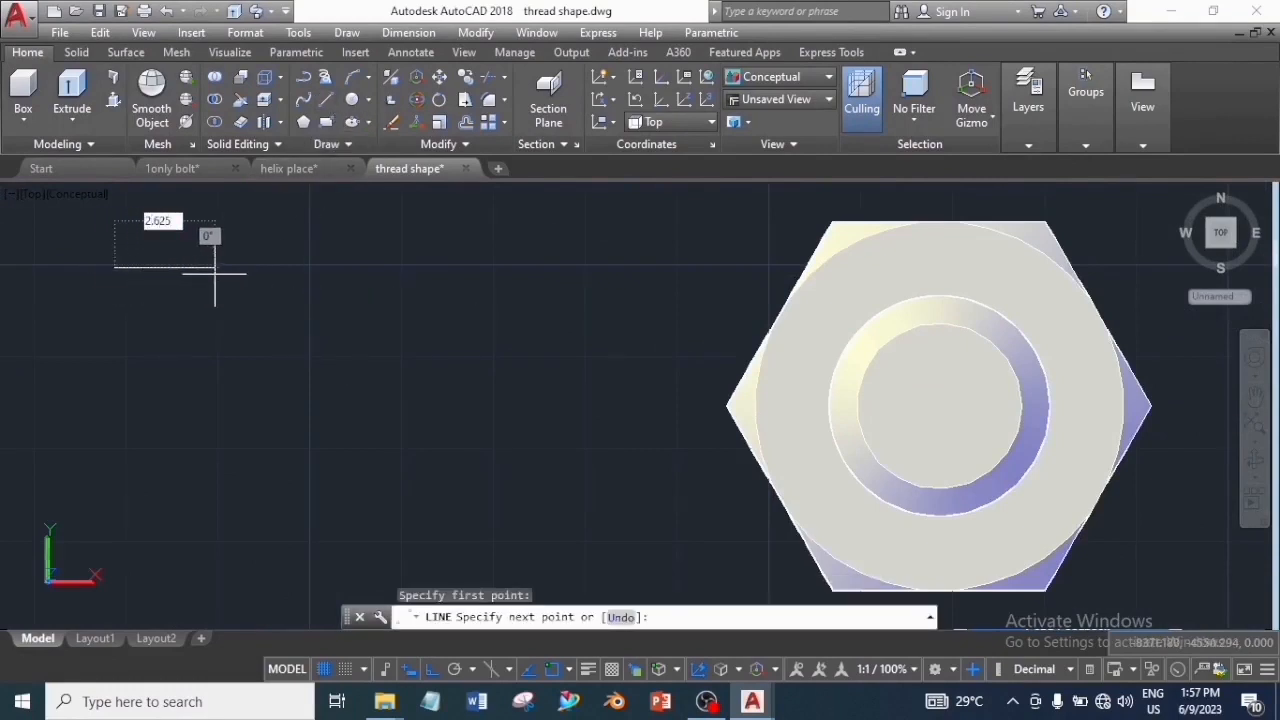
pyautogui.press('Return')
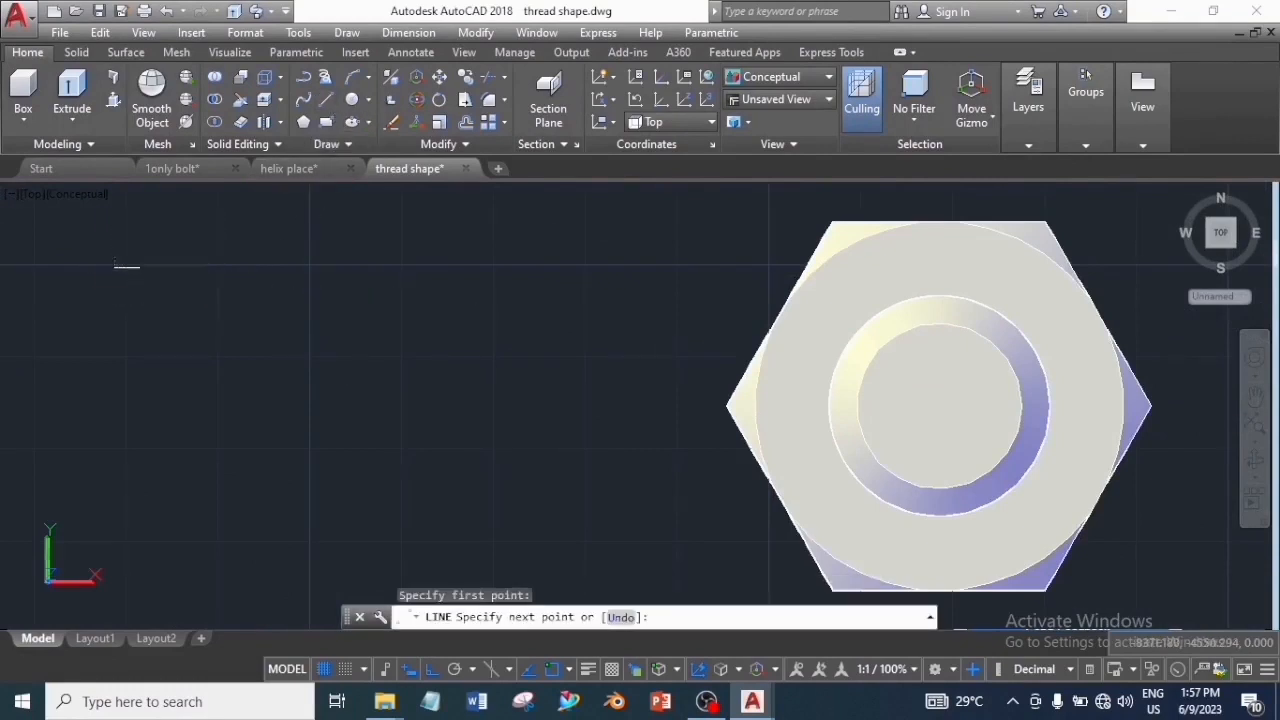
pyautogui.rightClick(215, 275)
pyautogui.click(275, 288)
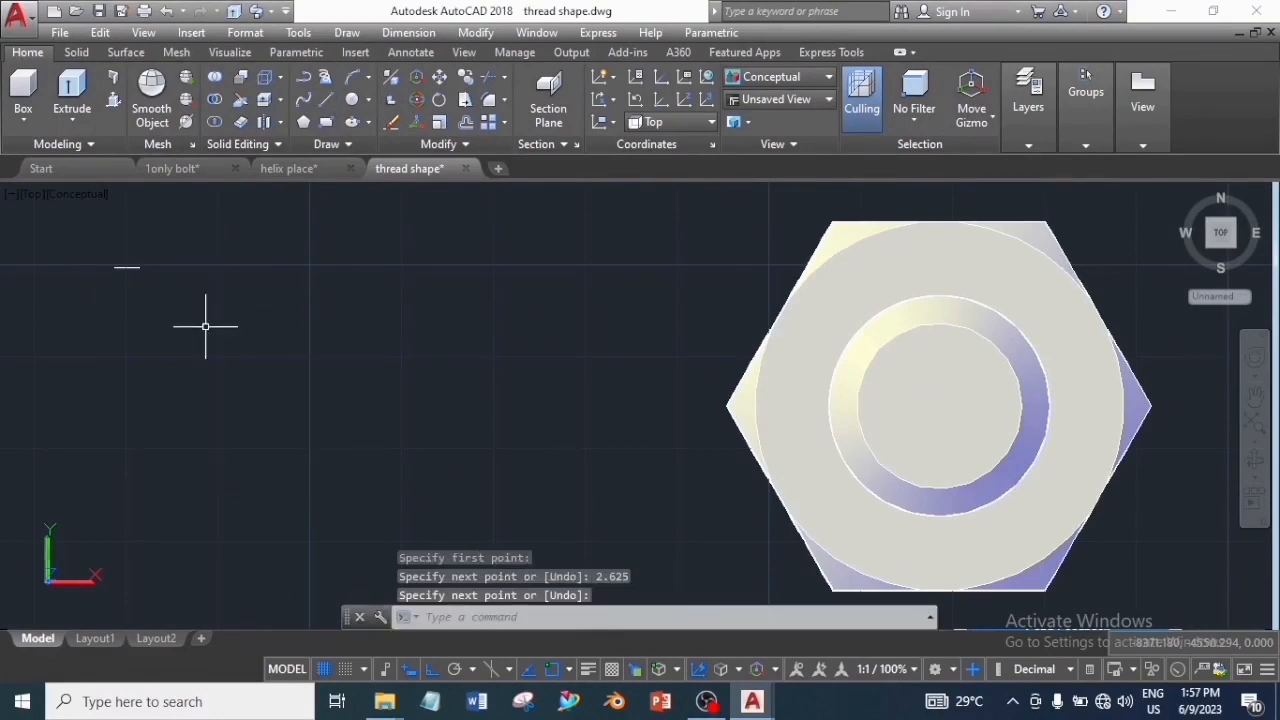
# Step: Draw a vertical line on the free area next to the short horizontal line
pyautogui.scroll(3, 205, 323)
pyautogui.moveTo(195, 306); pyautogui.dragTo(401, 505, button='middle')
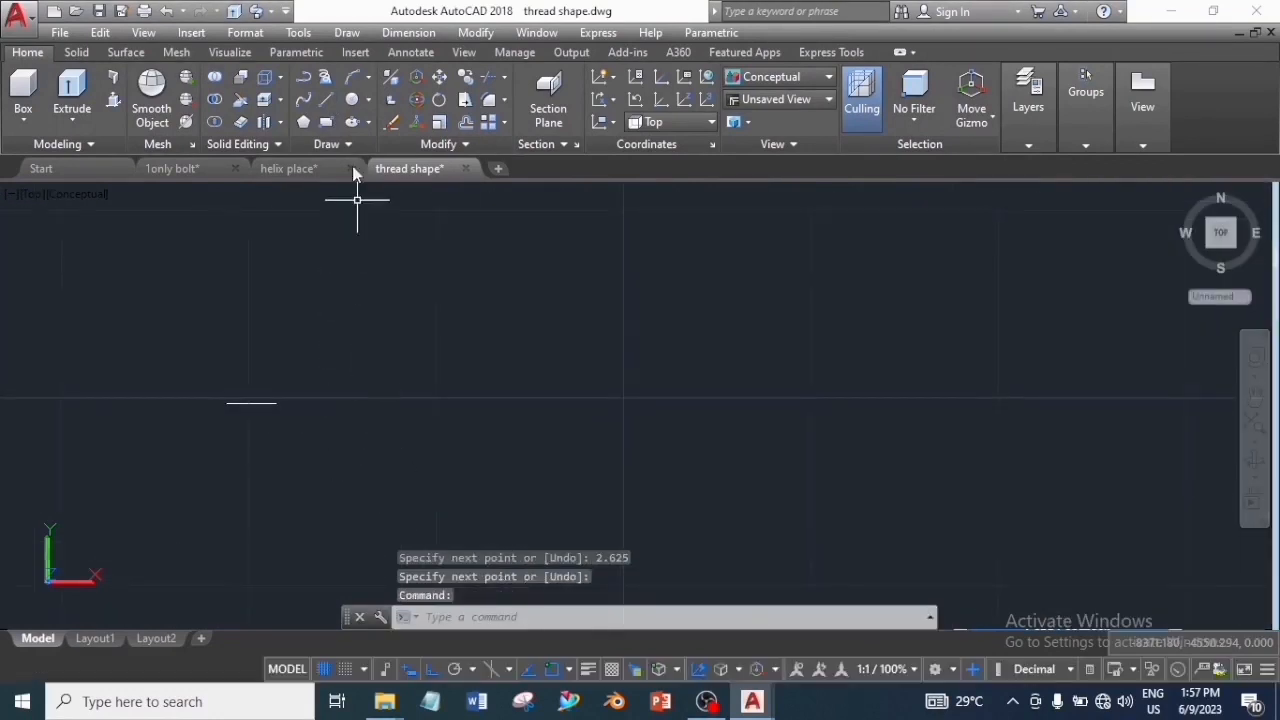
pyautogui.click(326, 99)
pyautogui.click(394, 355)
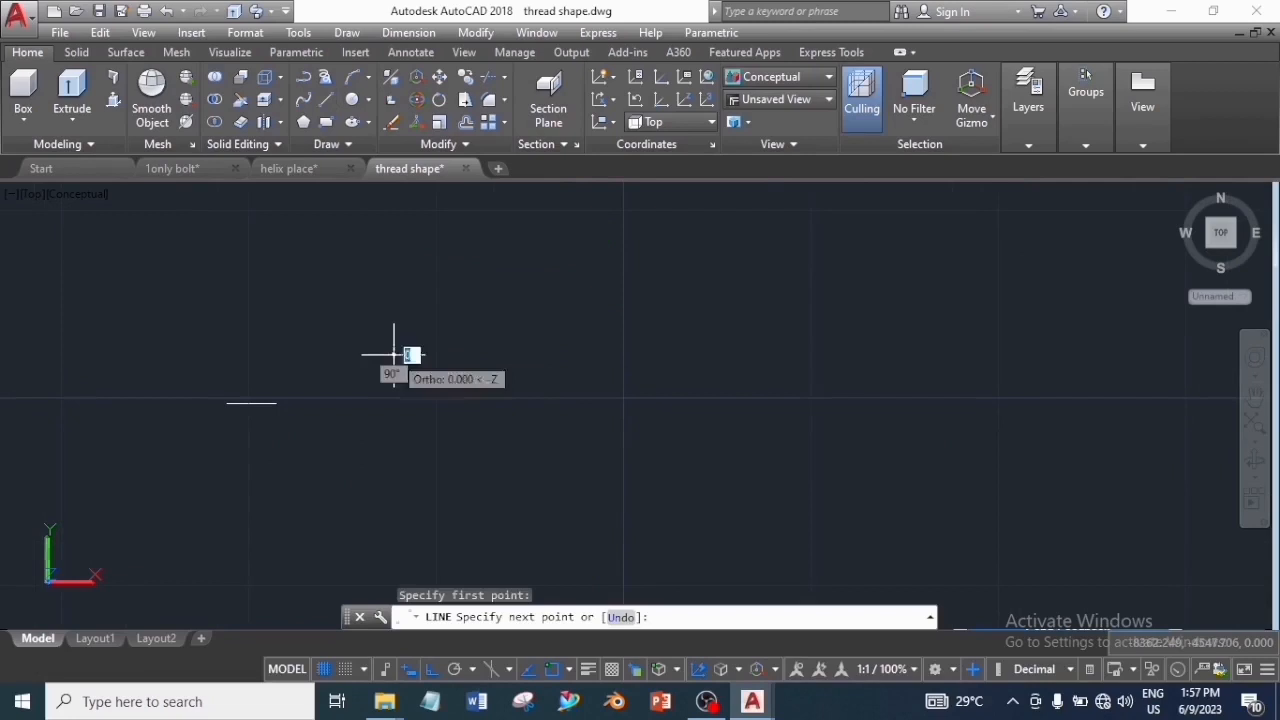
pyautogui.click(393, 530)
pyautogui.rightClick(393, 531)
pyautogui.click(434, 326)
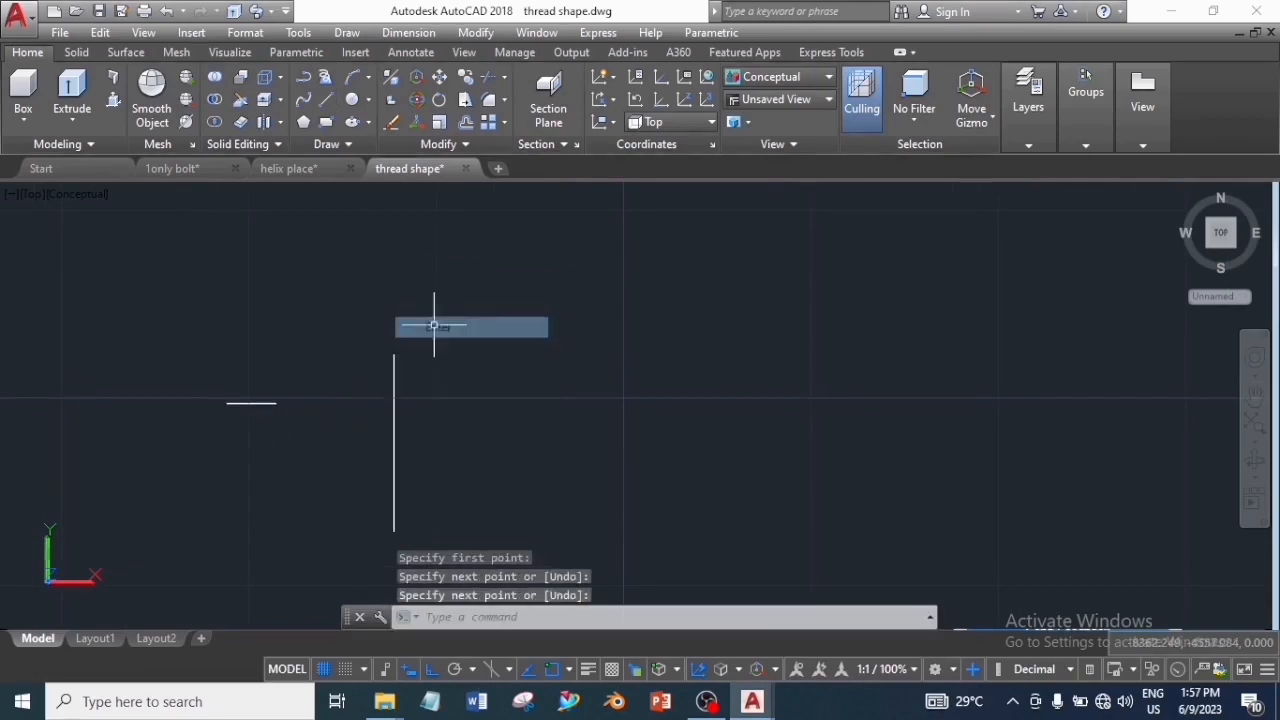
# Step: Rotate the vertical line by 30 degrees about its lower endpoint
pyautogui.click(394, 457)
pyautogui.click(439, 100)
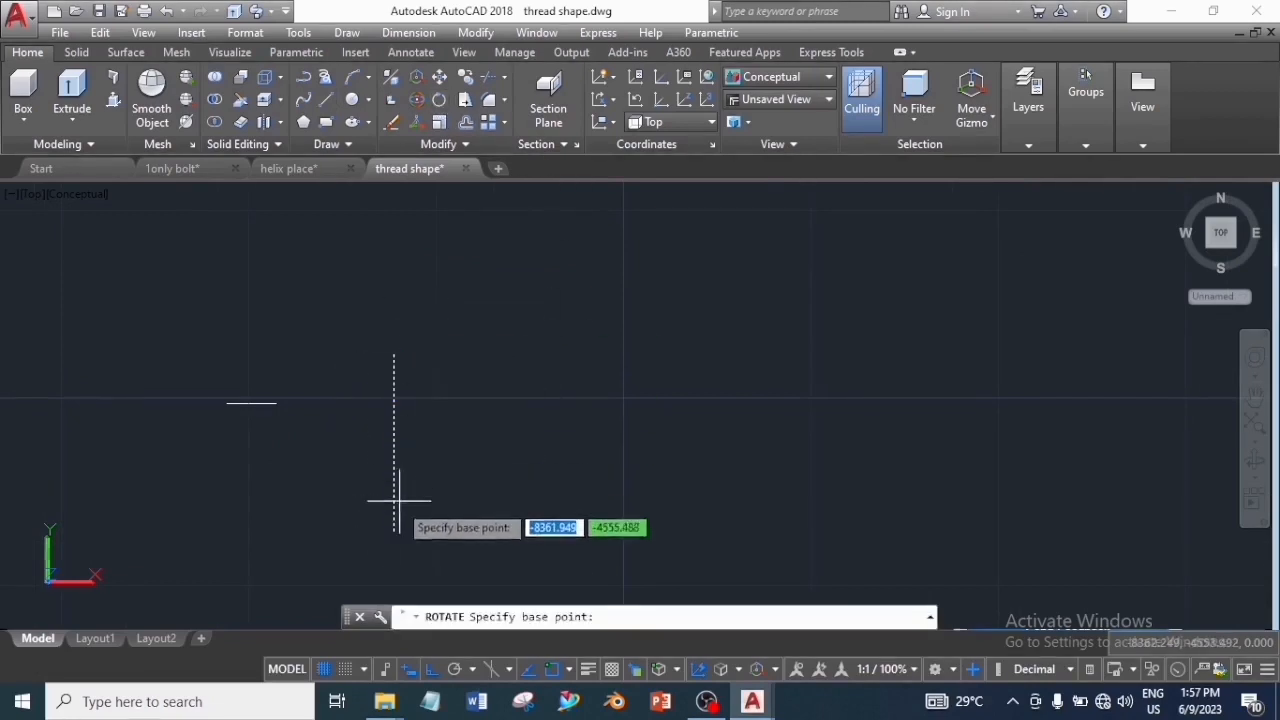
pyautogui.click(393, 530)
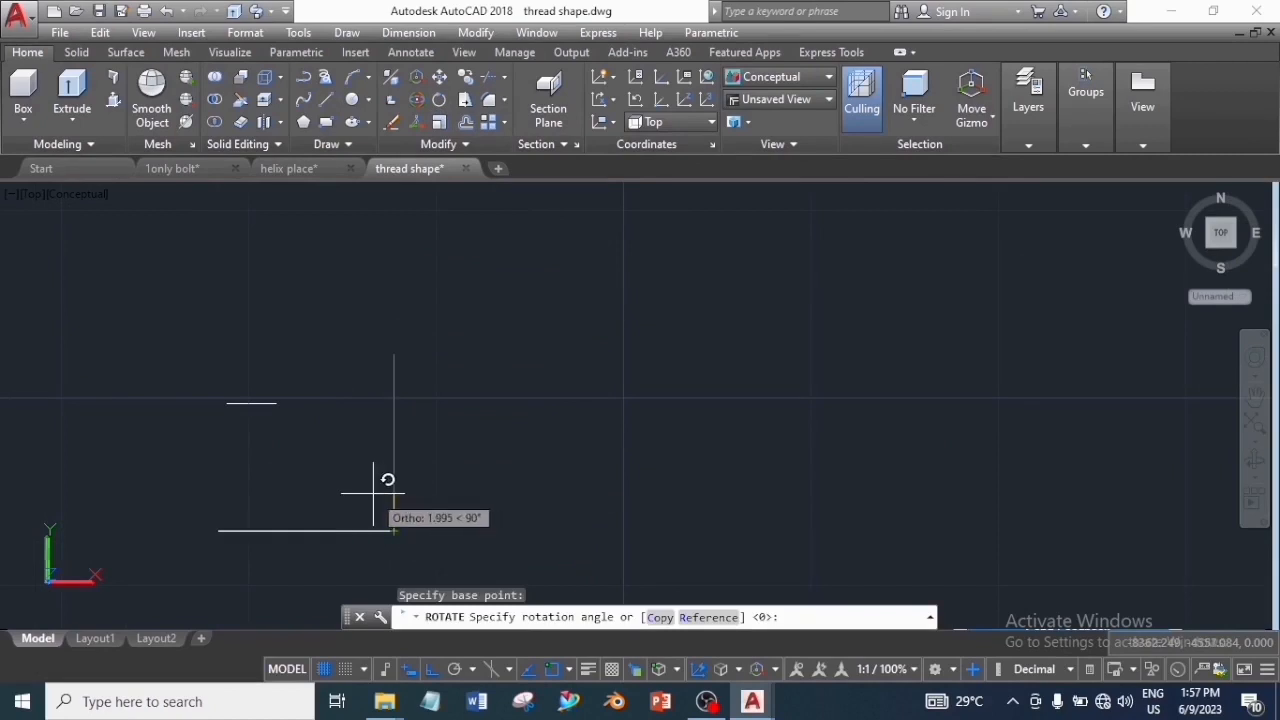
pyautogui.write('30')
pyautogui.press('Return')
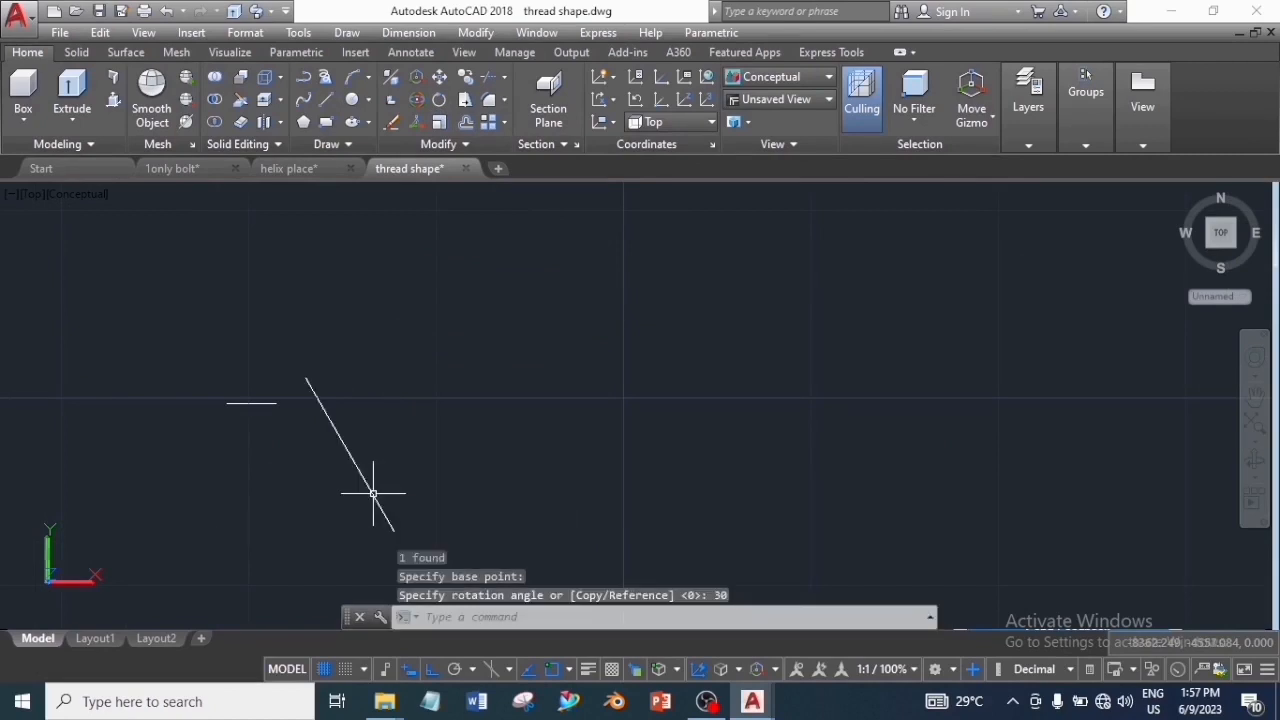
# Step: Mirror the inclined line about a vertical axis through its lower endpoint, keeping the source line, to form a V
pyautogui.click(347, 445)
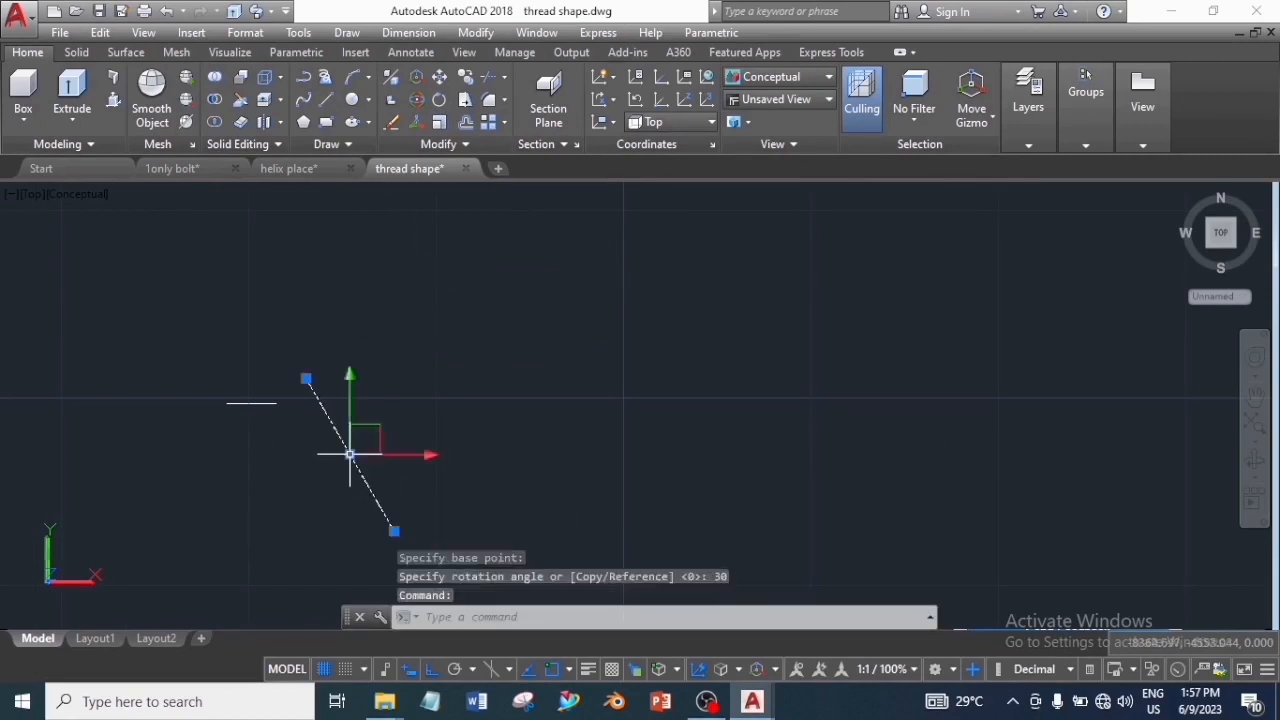
pyautogui.click(466, 145)
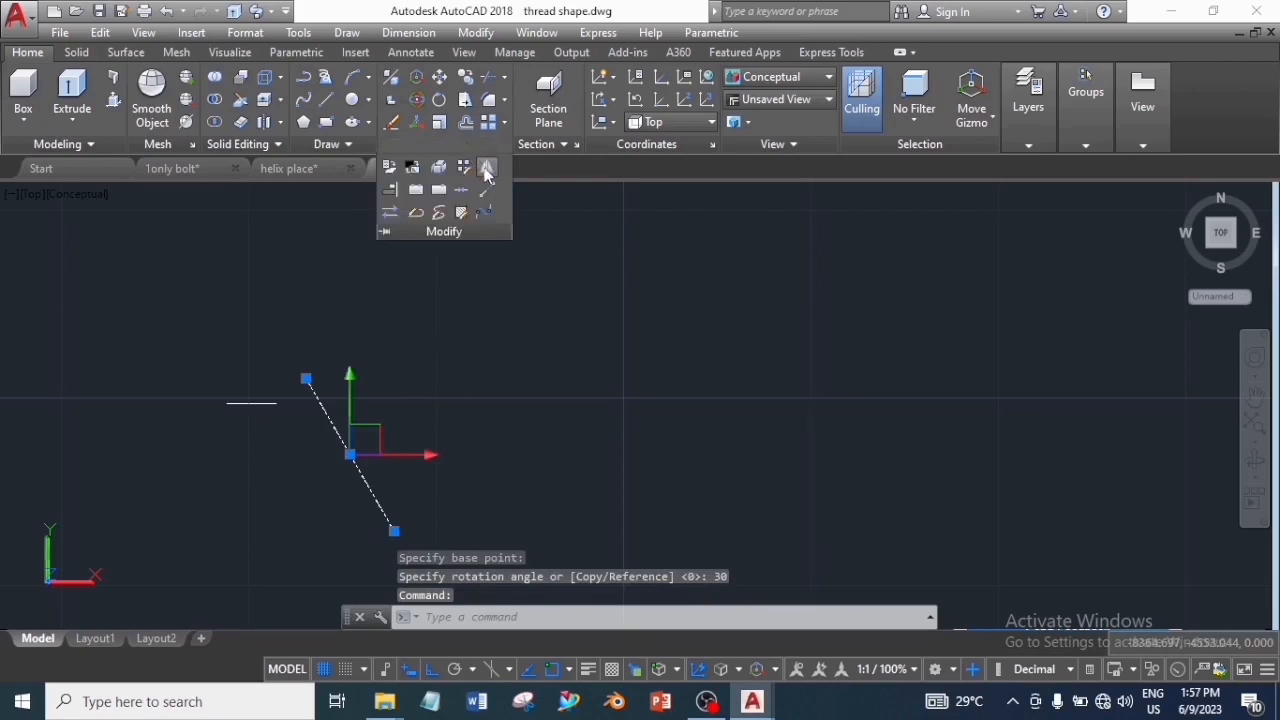
pyautogui.click(487, 172)
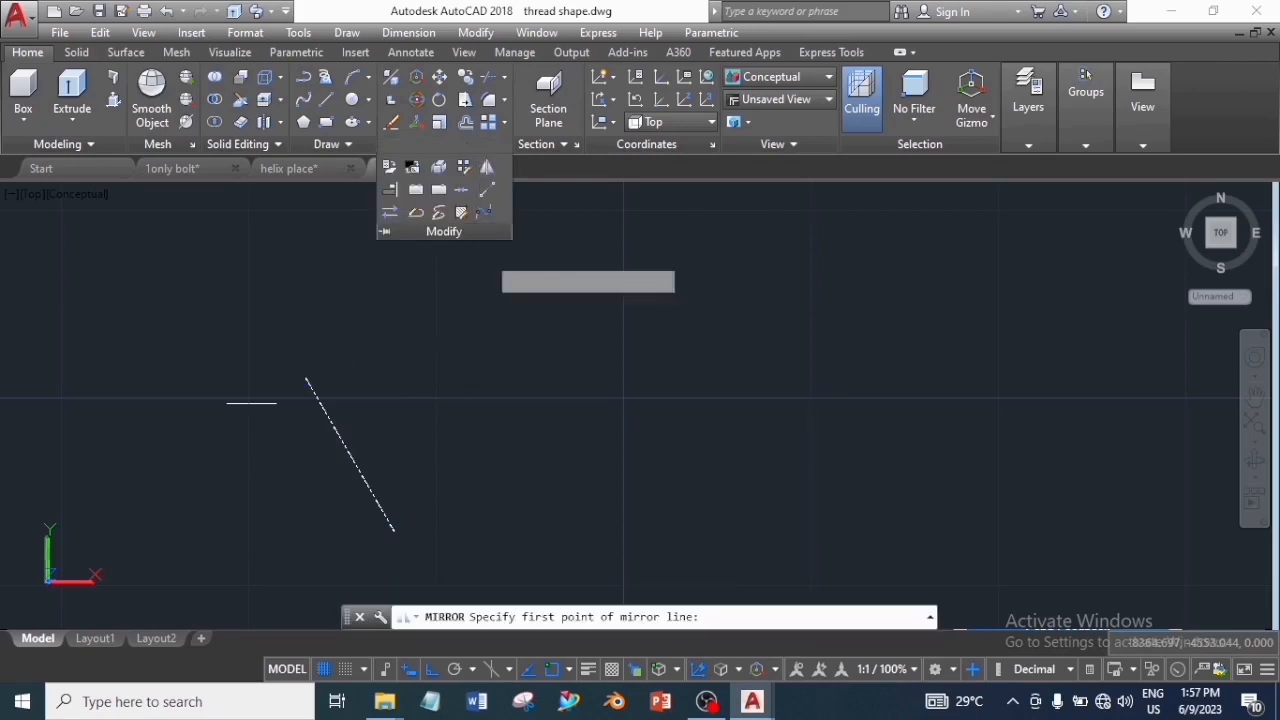
pyautogui.click(393, 531)
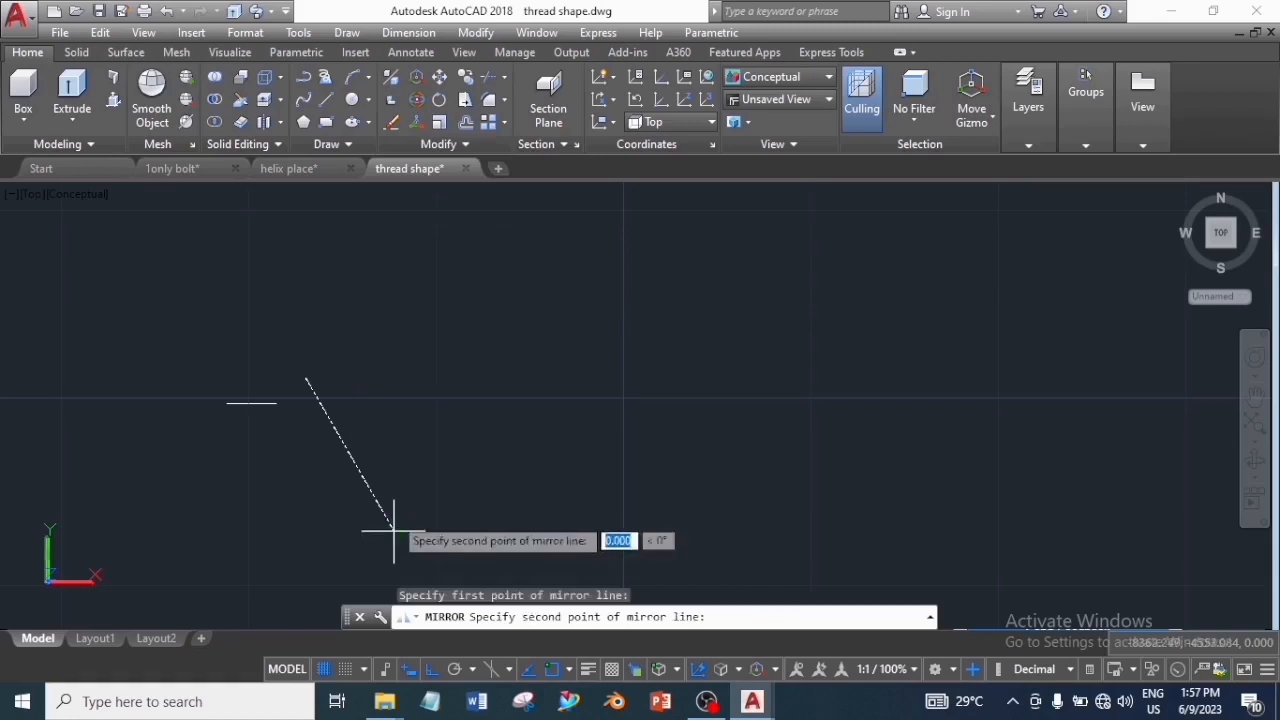
pyautogui.click(380, 350)
pyautogui.press('Down')
pyautogui.press('Down')
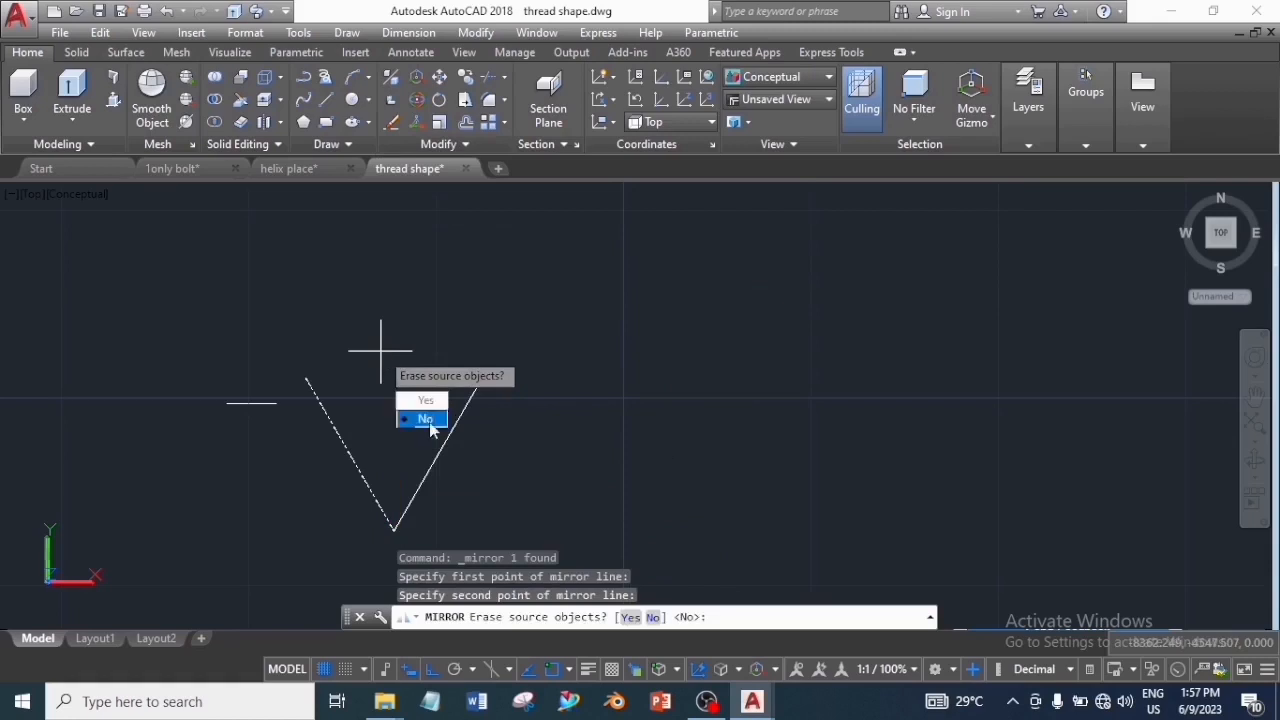
pyautogui.press('Return')
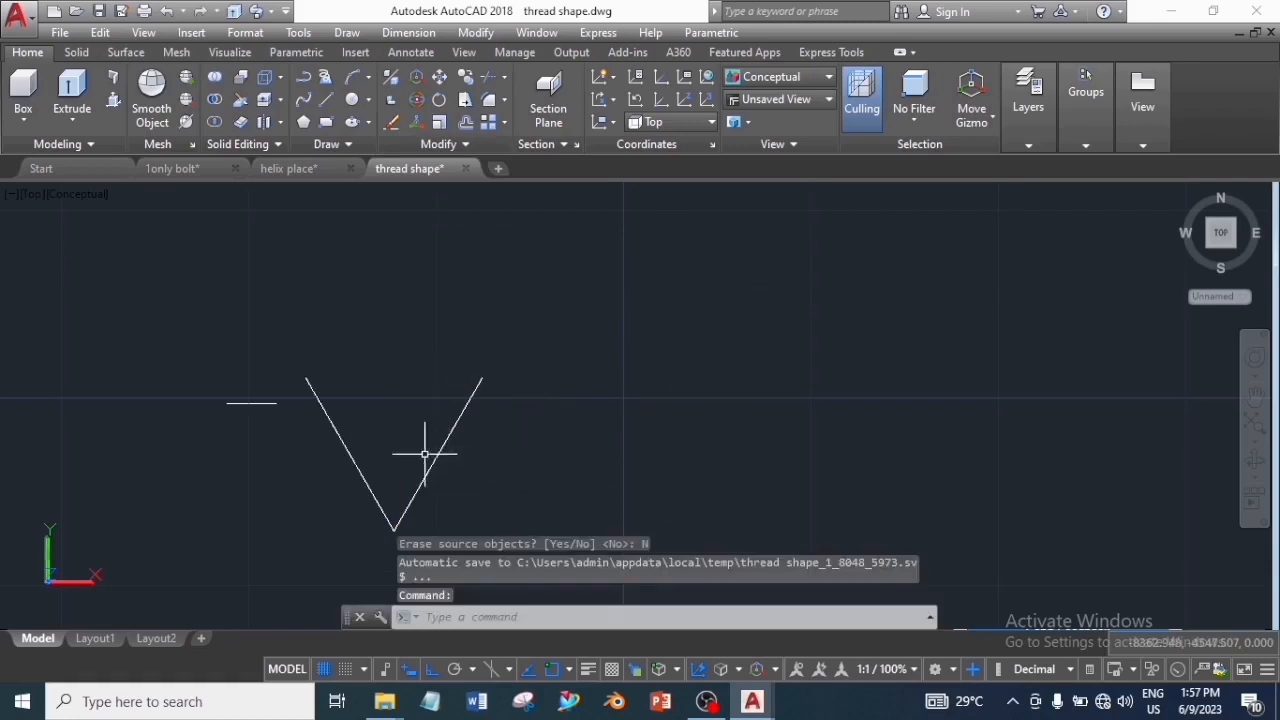
# Step: Move the V's left arm by its upper endpoint onto the left end of the short horizontal line
pyautogui.click(353, 463)
pyautogui.click(439, 76)
pyautogui.click(306, 379)
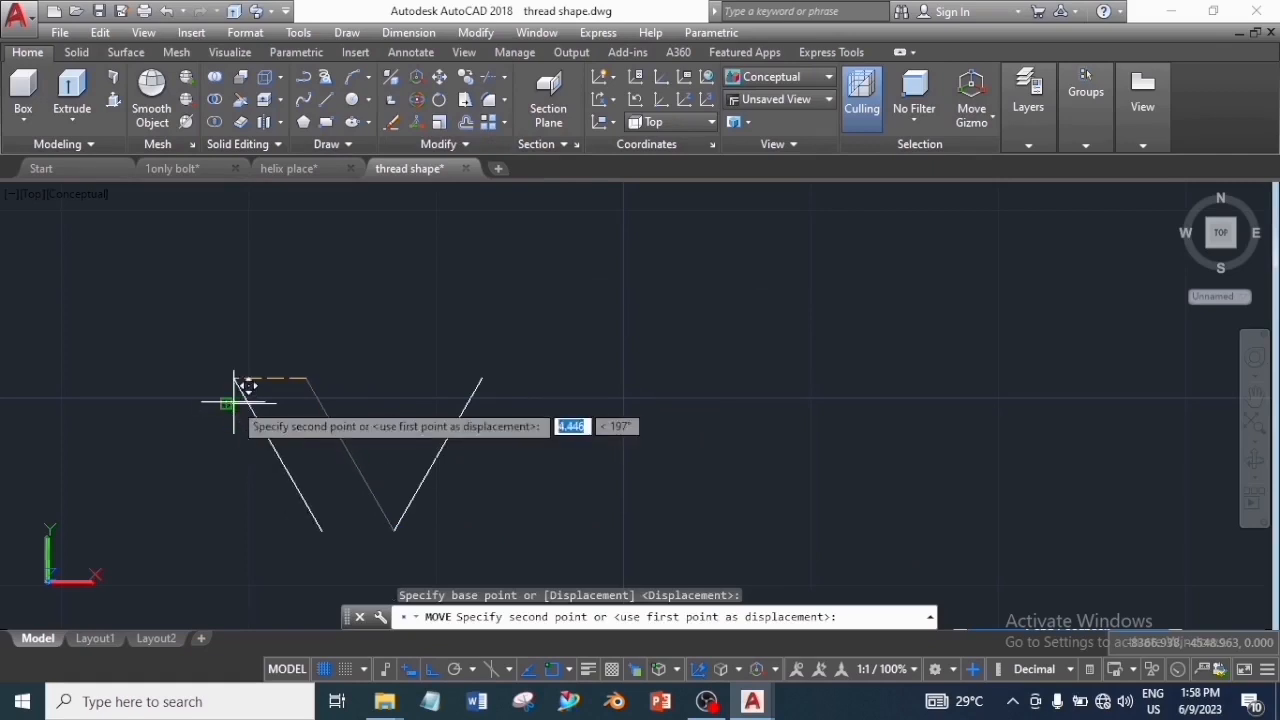
pyautogui.click(230, 403)
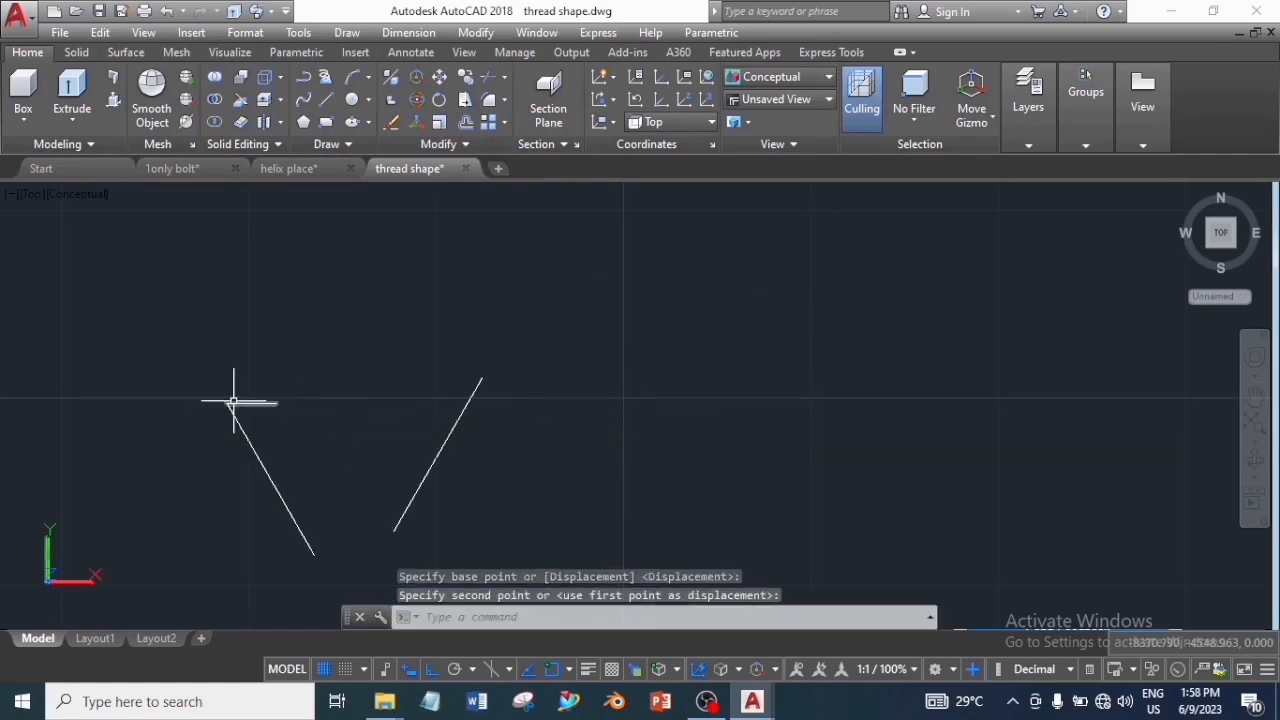
# Step: Move the mirrored right arm by its upper endpoint onto the right end of the short horizontal line
pyautogui.click(458, 412)
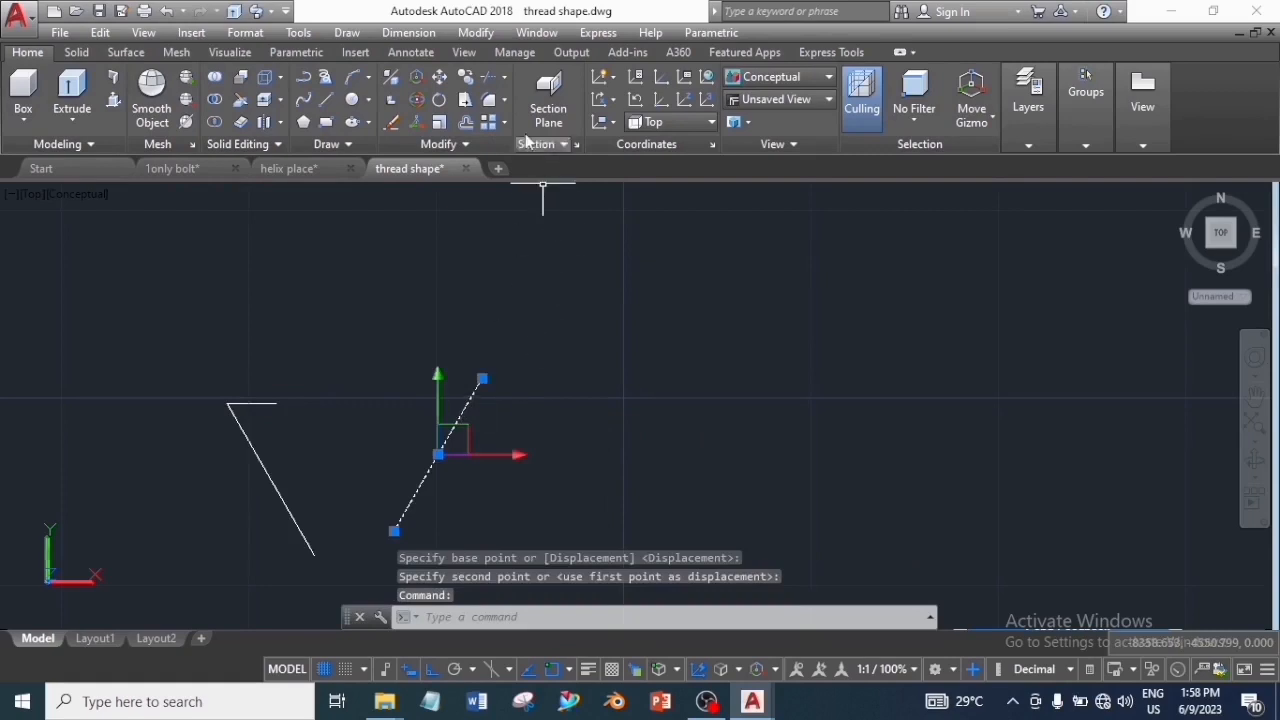
pyautogui.click(440, 77)
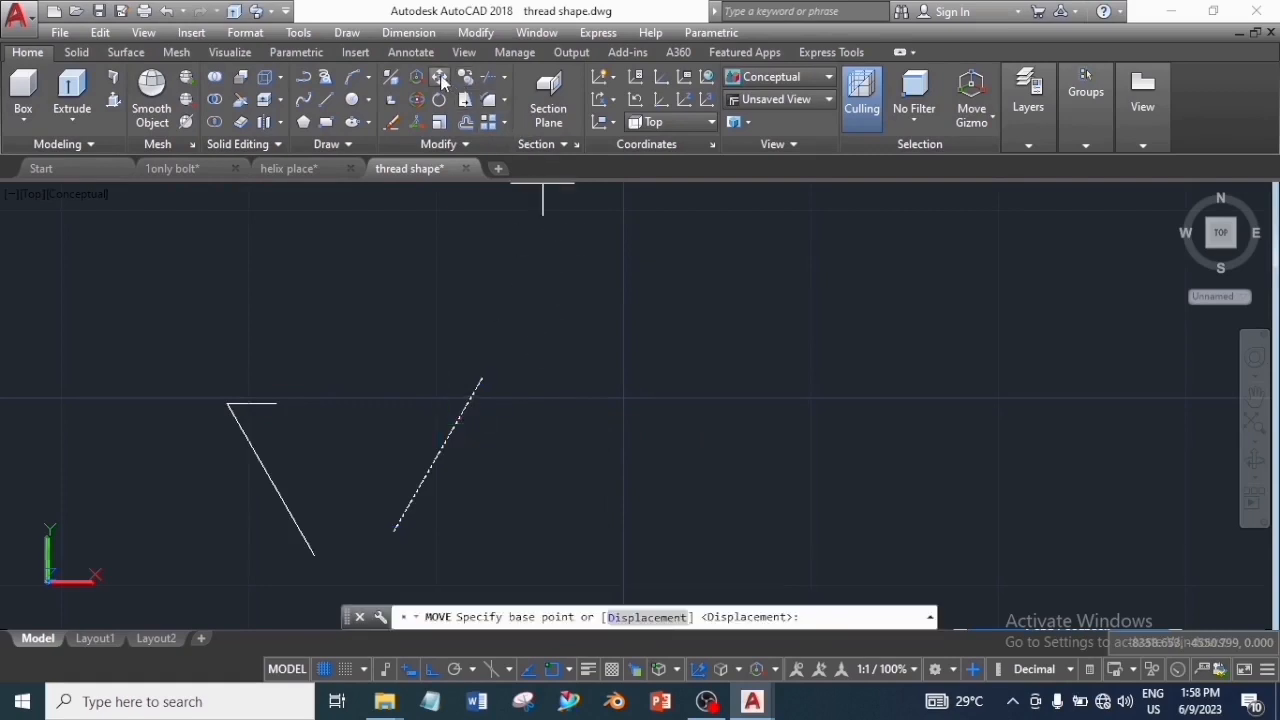
pyautogui.click(482, 378)
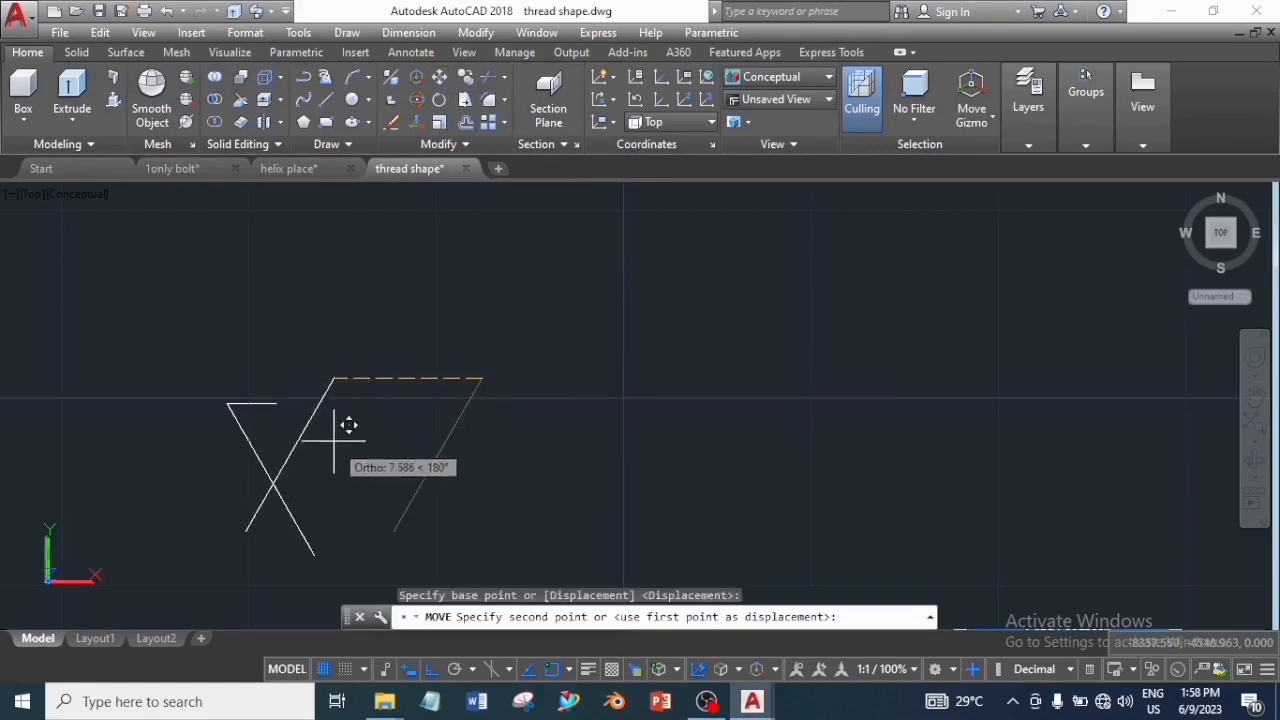
pyautogui.click(285, 388)
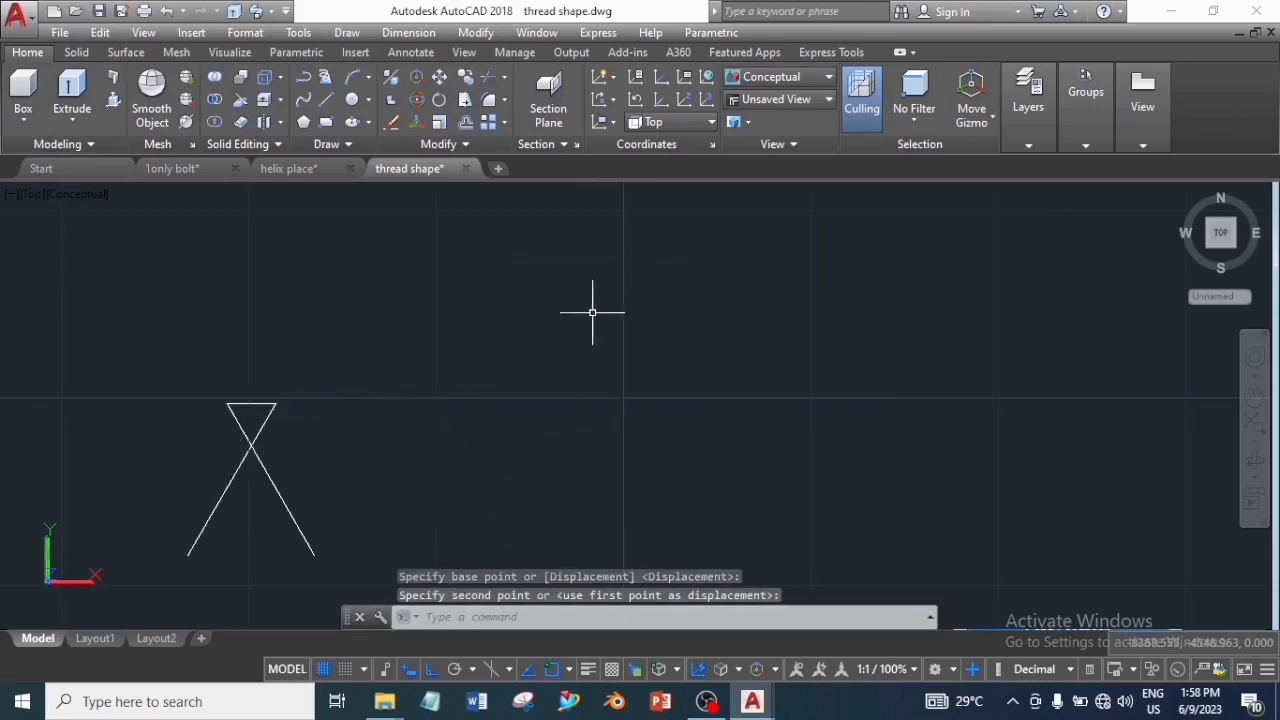
# Step: Trim both inclined lines below their crossing point so only a closed triangle is left
pyautogui.click(487, 100)
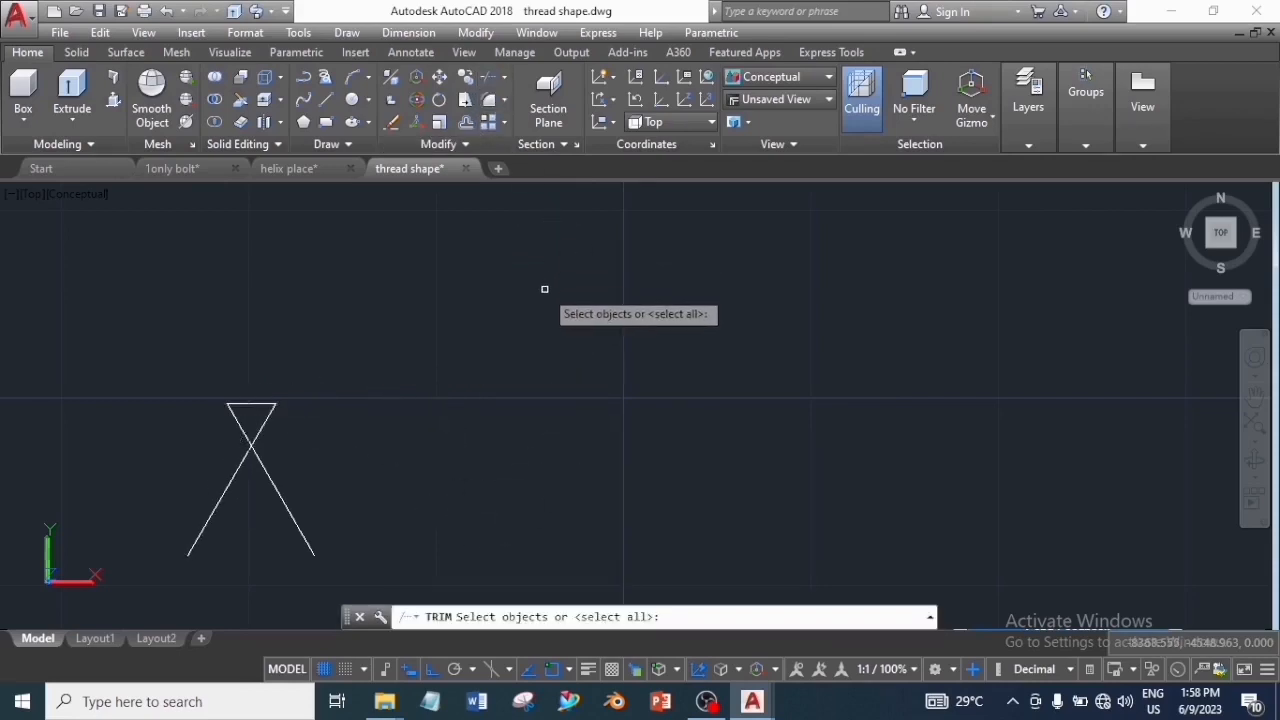
pyautogui.press('Return')
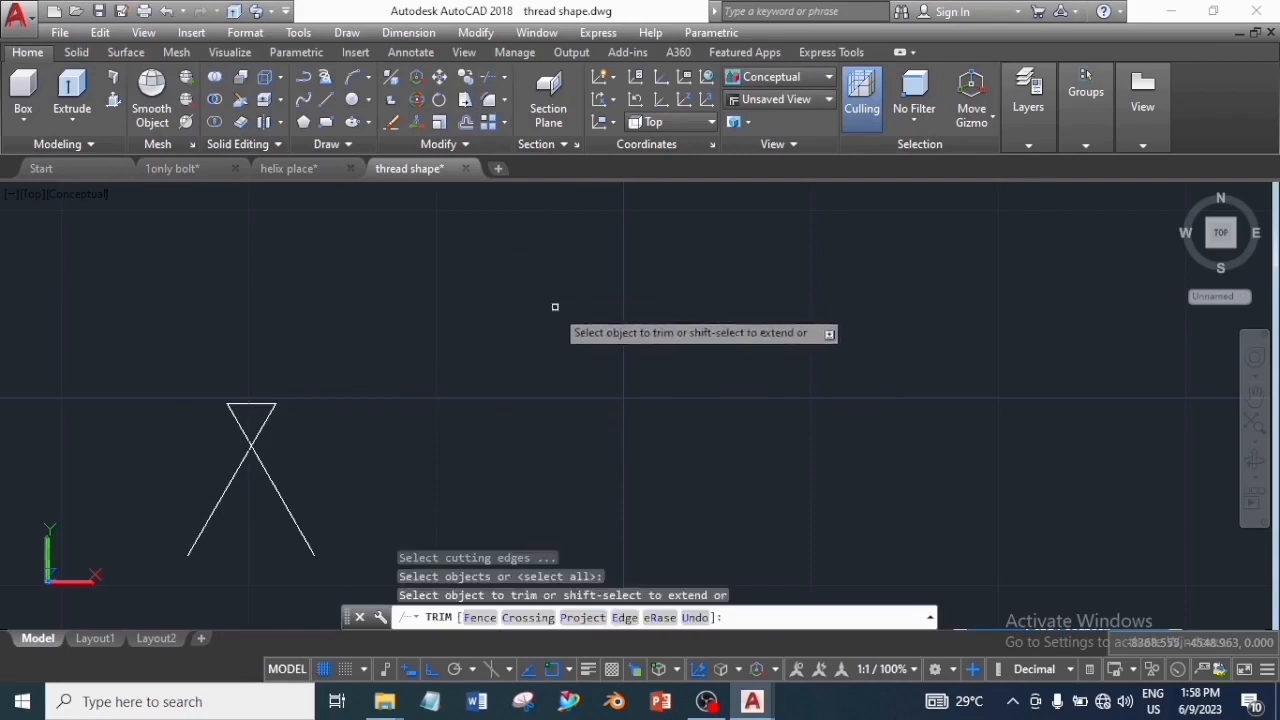
pyautogui.click(267, 479)
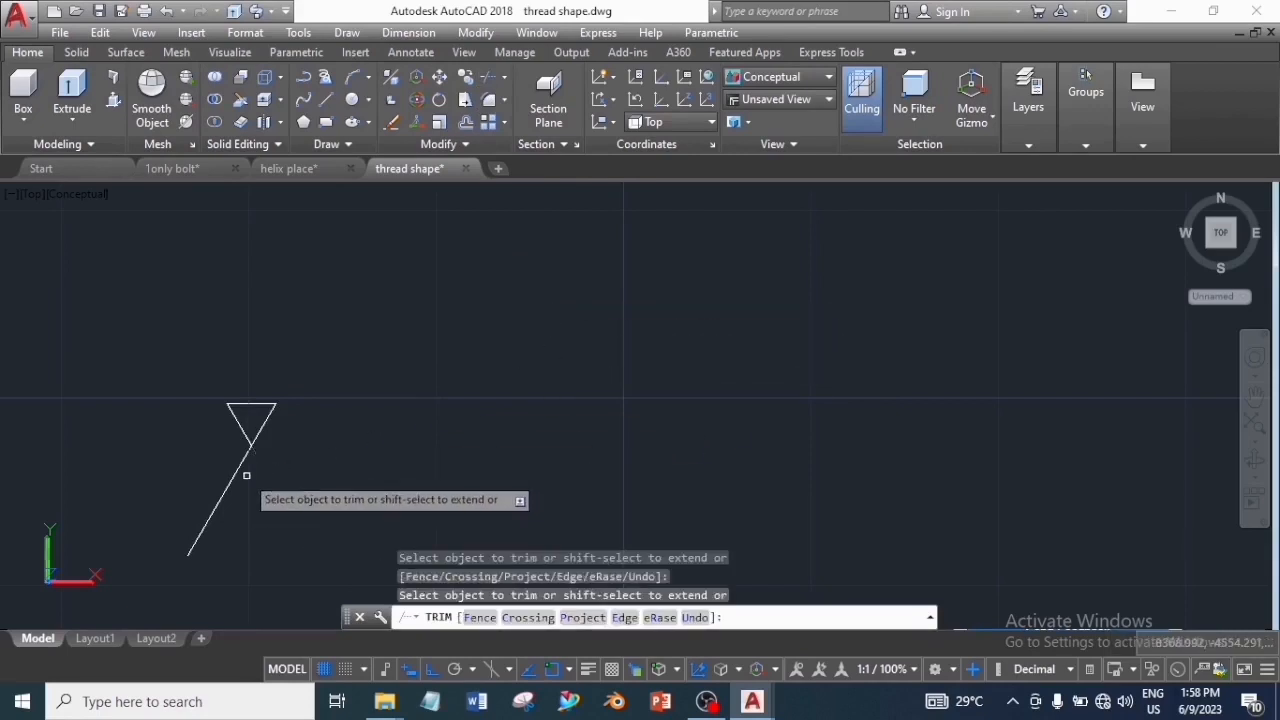
pyautogui.press('Escape')
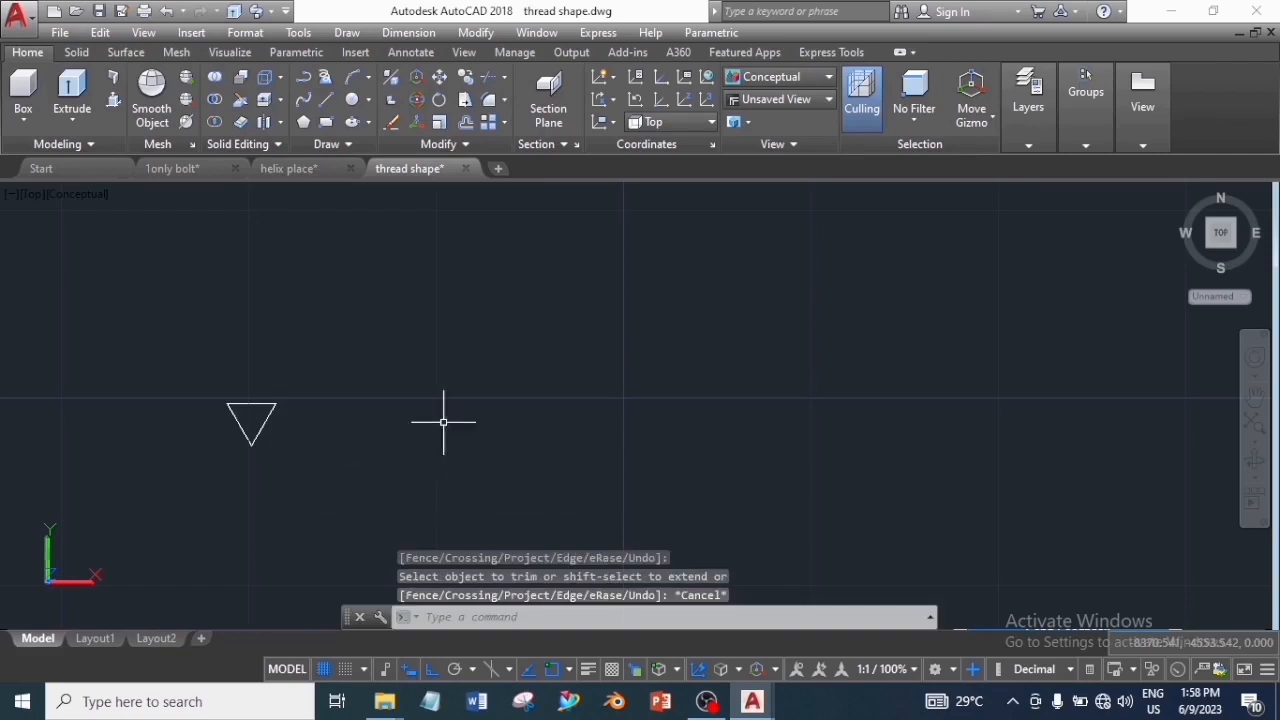
# Step: Join the three sides of the triangle into one polyline
pyautogui.moveTo(210, 377)
pyautogui.mouseDown()
pyautogui.moveTo(287, 373)
pyautogui.moveTo(257, 509)
pyautogui.moveTo(354, 509)
pyautogui.mouseUp()
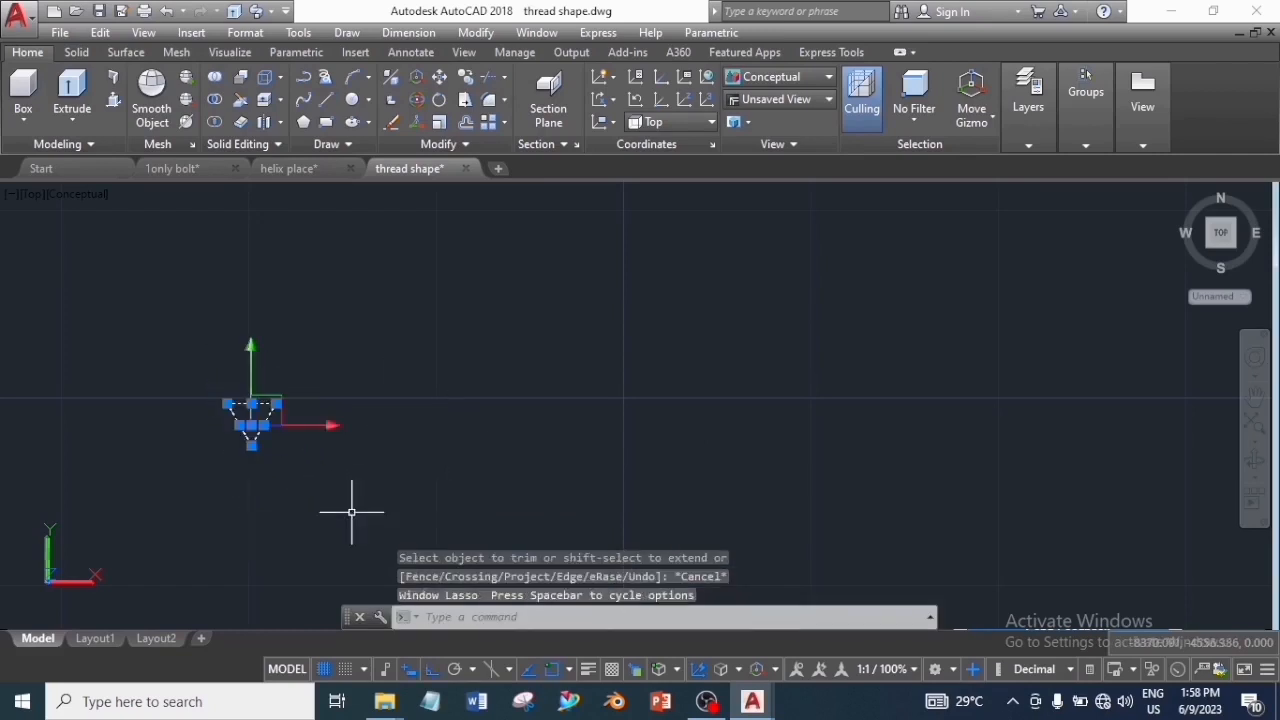
pyautogui.click(455, 144)
pyautogui.click(464, 189)
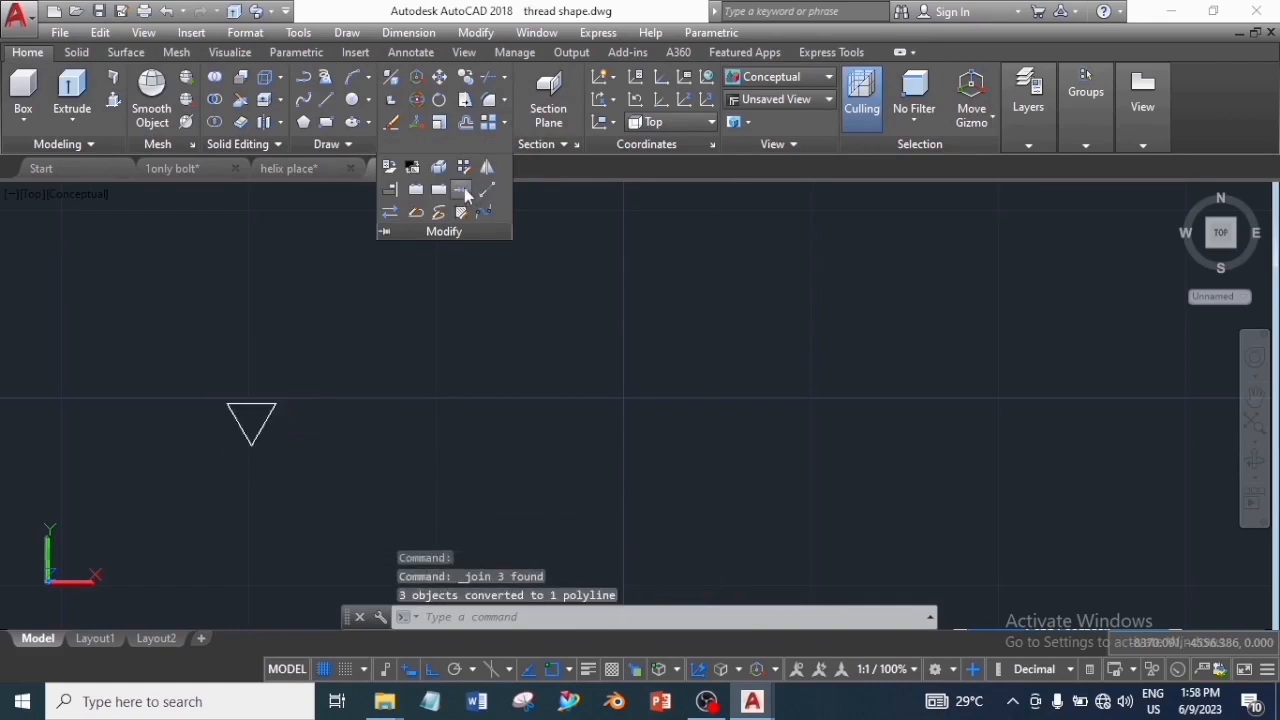
pyautogui.press('Escape')
# Step: Switch the drawing from the Top view to the SE Isometric view, with the triangle and bolt shank in sight
pyautogui.scroll(-3, 442, 418)
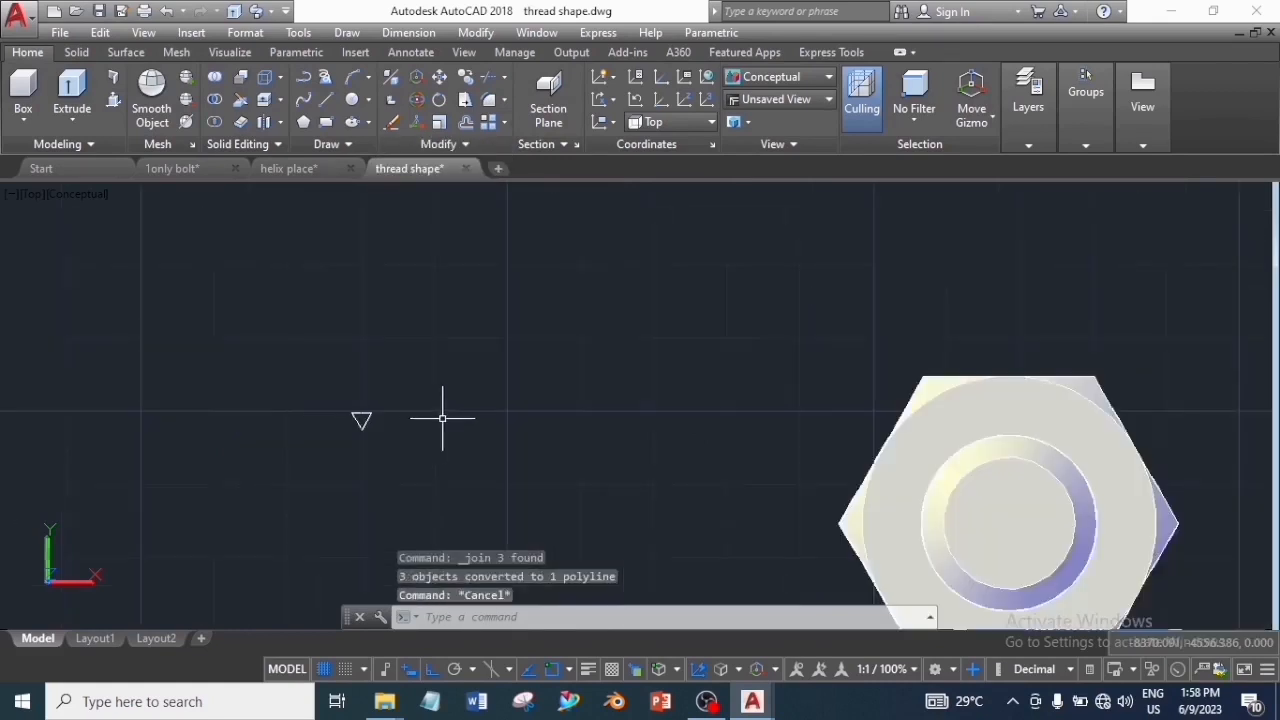
pyautogui.click(38, 194)
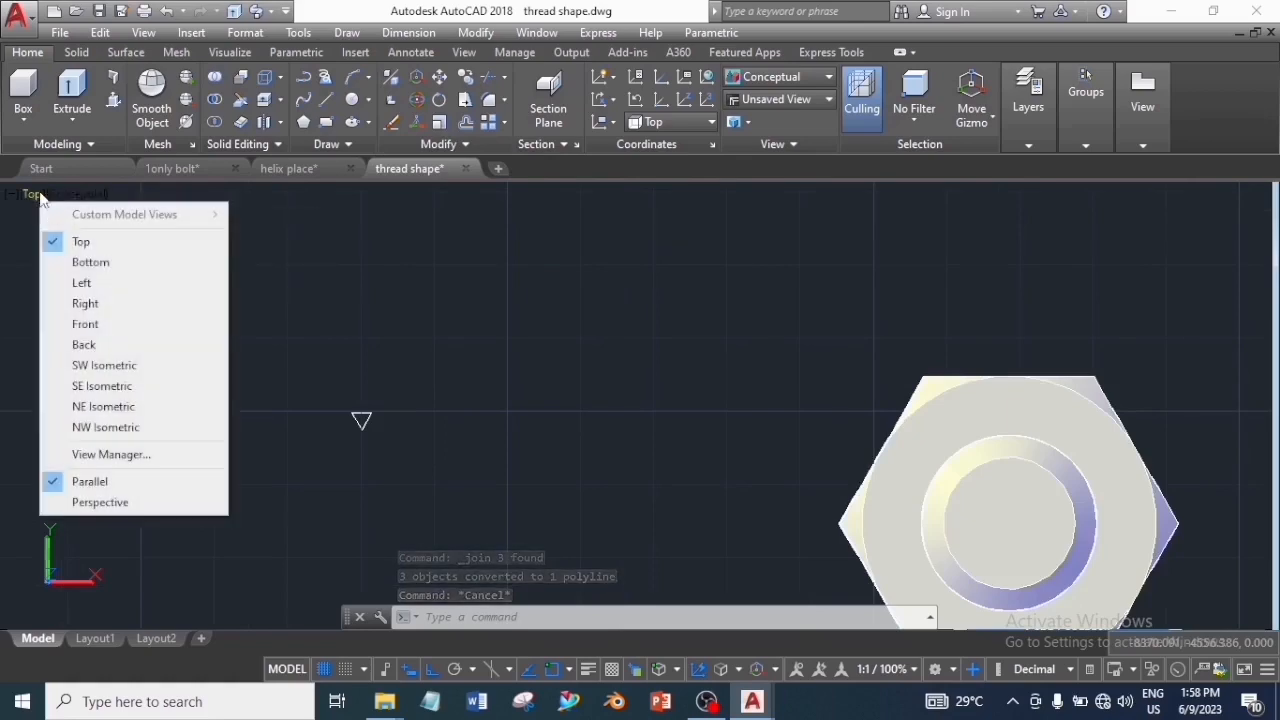
pyautogui.click(100, 386)
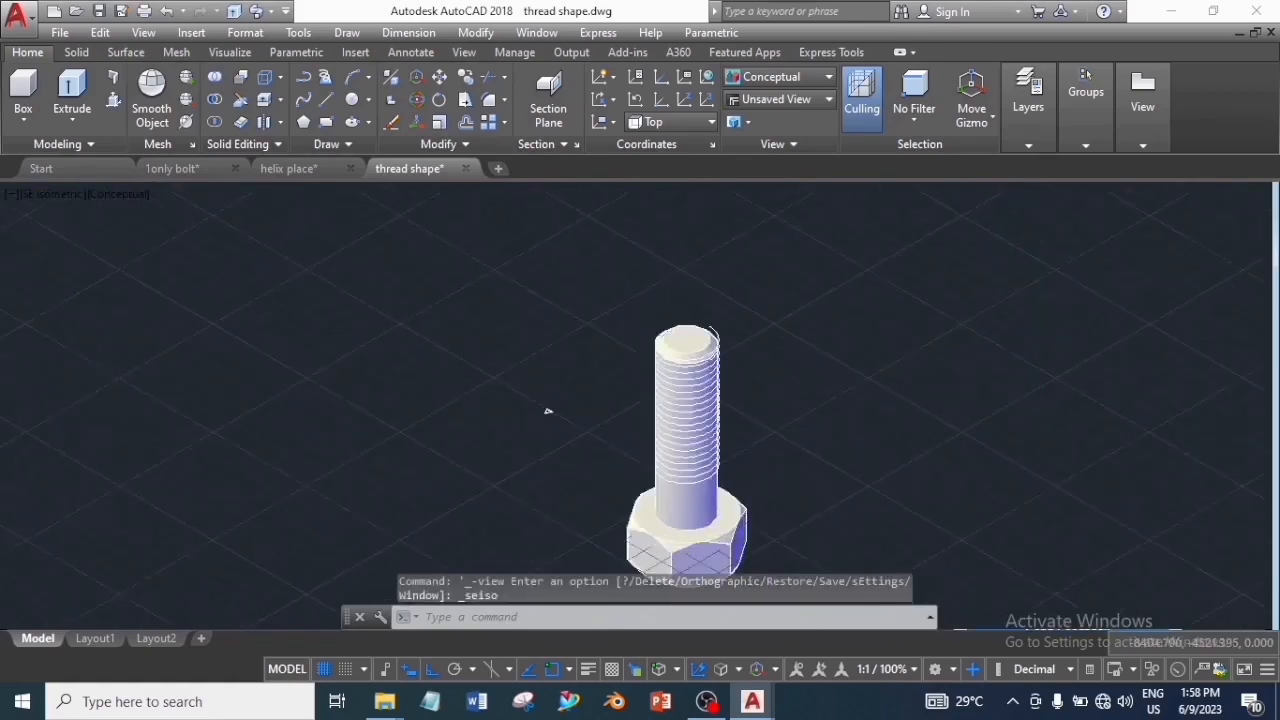
pyautogui.scroll(3, 551, 408)
pyautogui.moveTo(637, 423); pyautogui.dragTo(471, 466, button='middle')
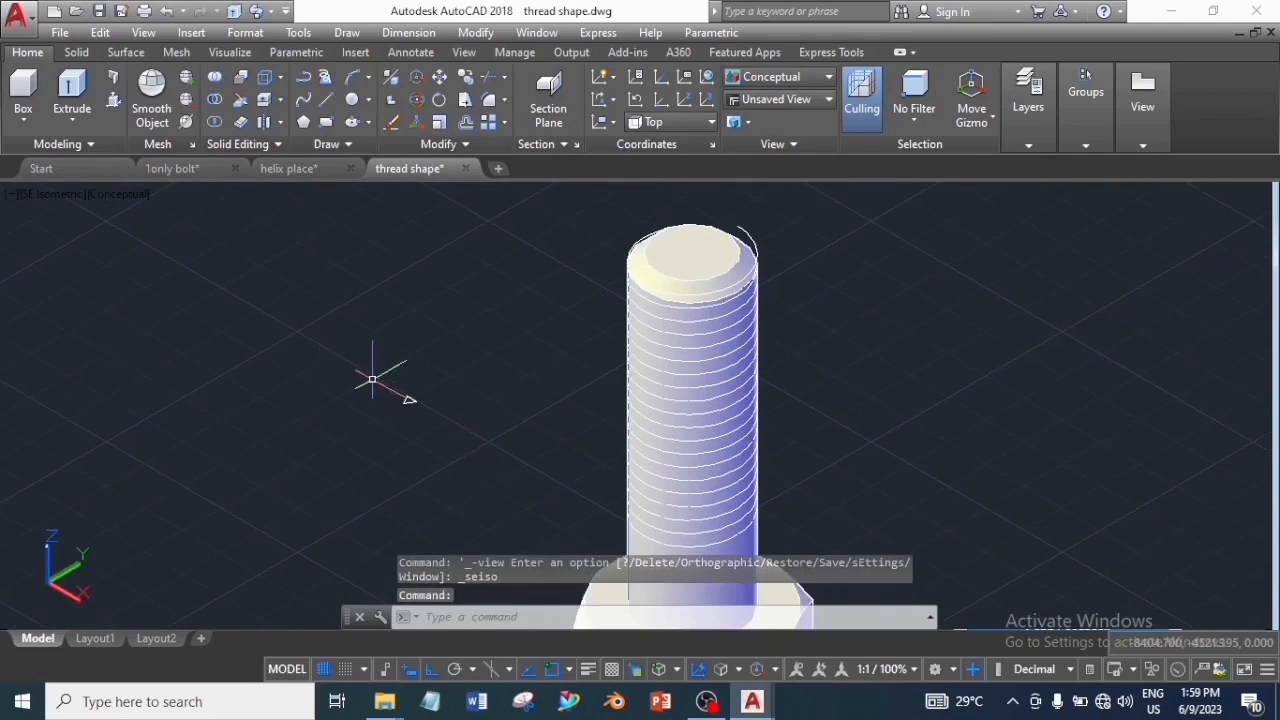
# Step: Rotate the triangle 90° about the Y axis with 3D Rotate so it stands upright
pyautogui.click(374, 368)
pyautogui.moveTo(430, 378)
pyautogui.mouseDown()
pyautogui.moveTo(472, 398)
pyautogui.moveTo(476, 448)
pyautogui.moveTo(411, 476)
pyautogui.mouseUp()
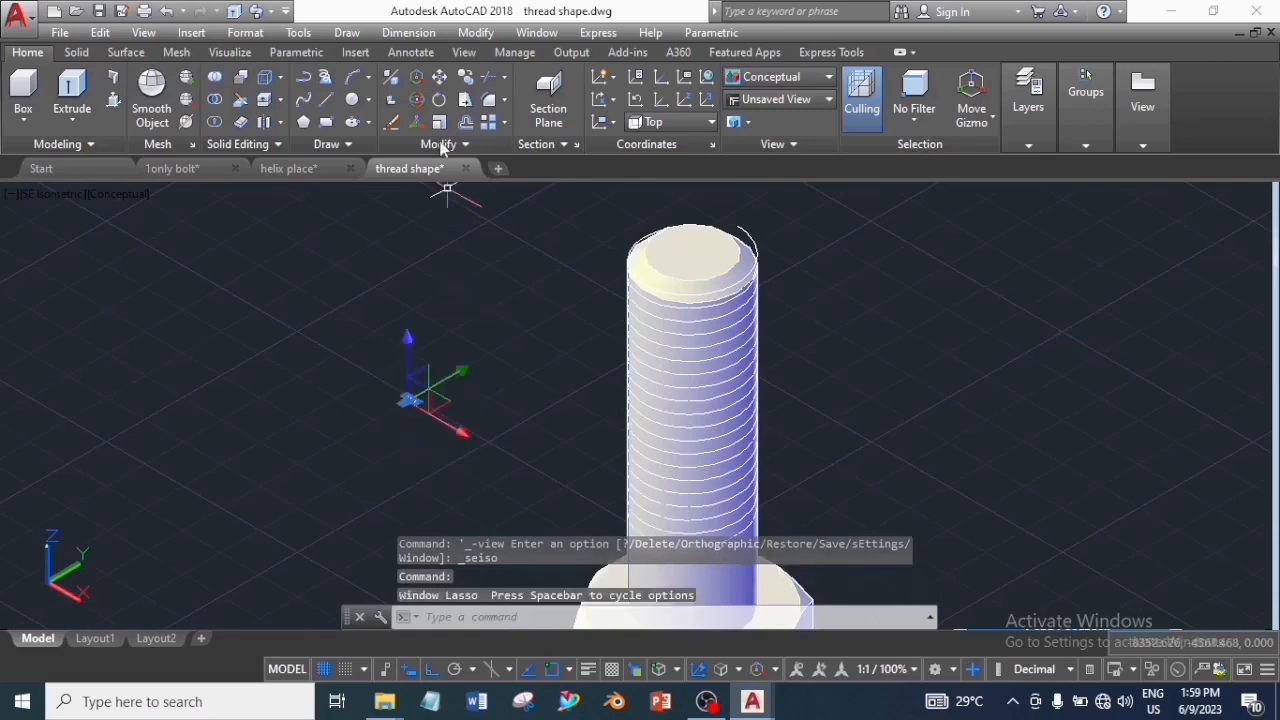
pyautogui.click(417, 102)
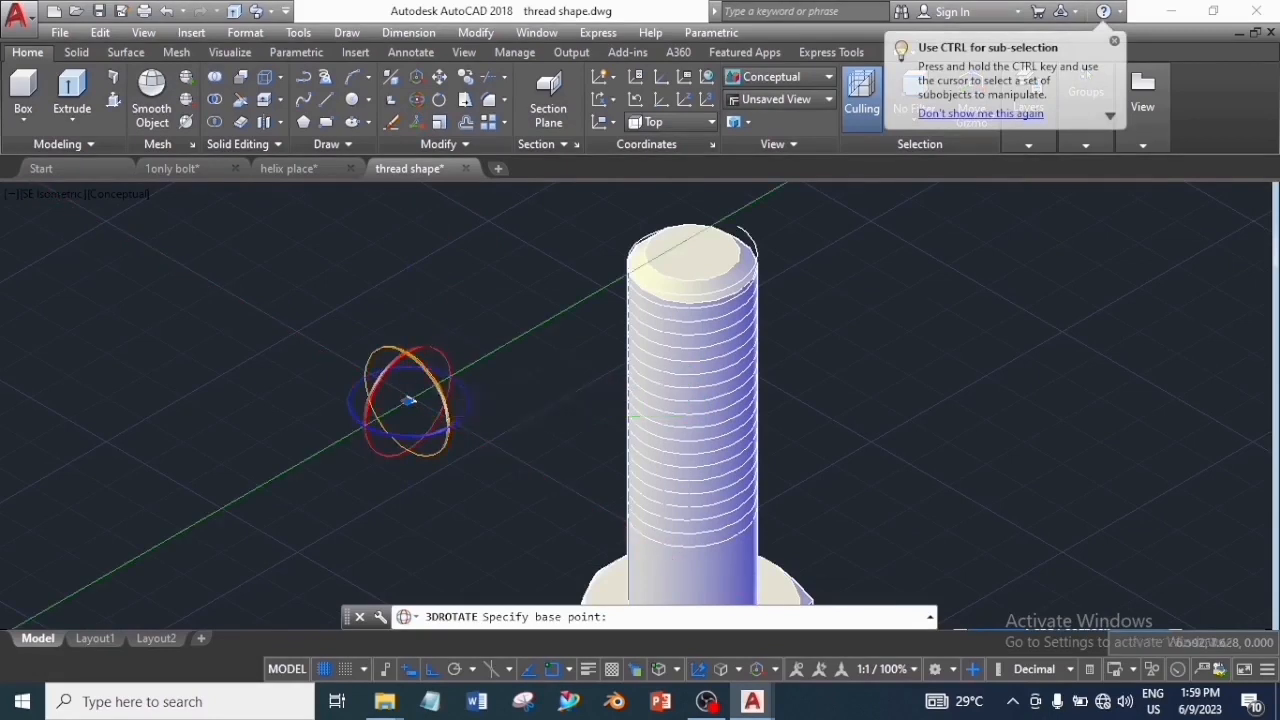
pyautogui.click(452, 400)
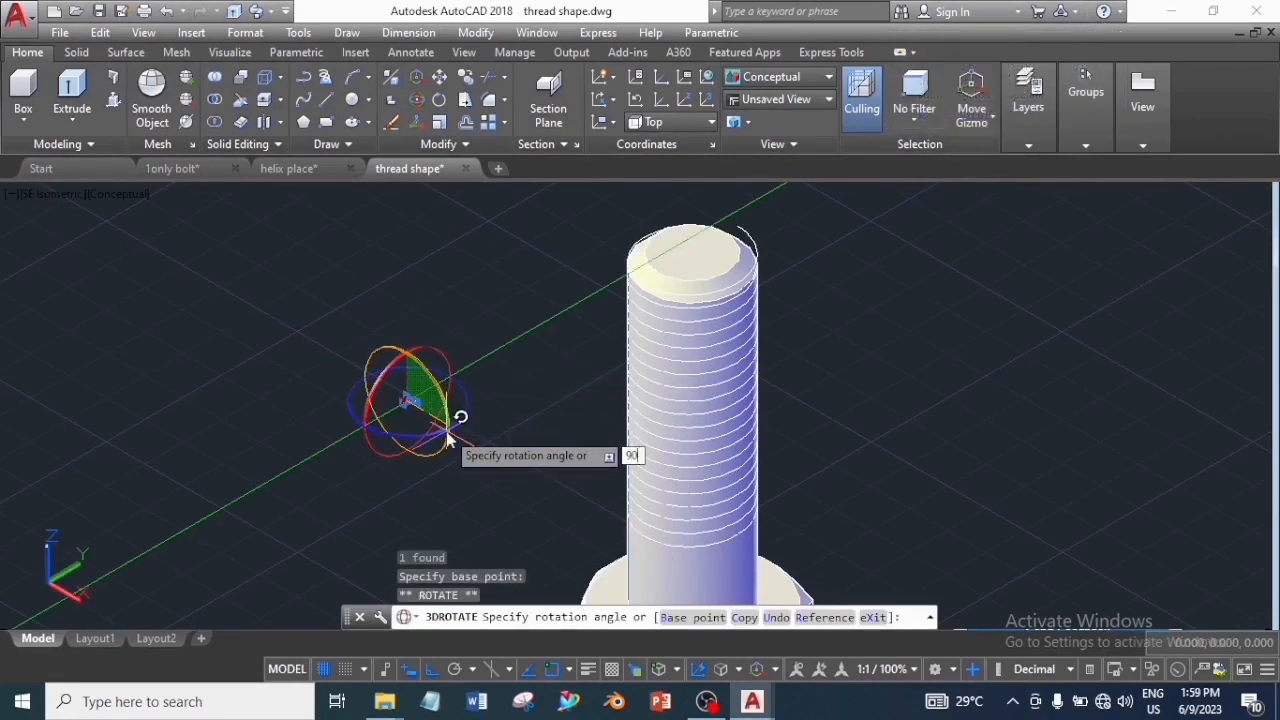
pyautogui.write('90')
pyautogui.press('Return')
pyautogui.press('Escape')
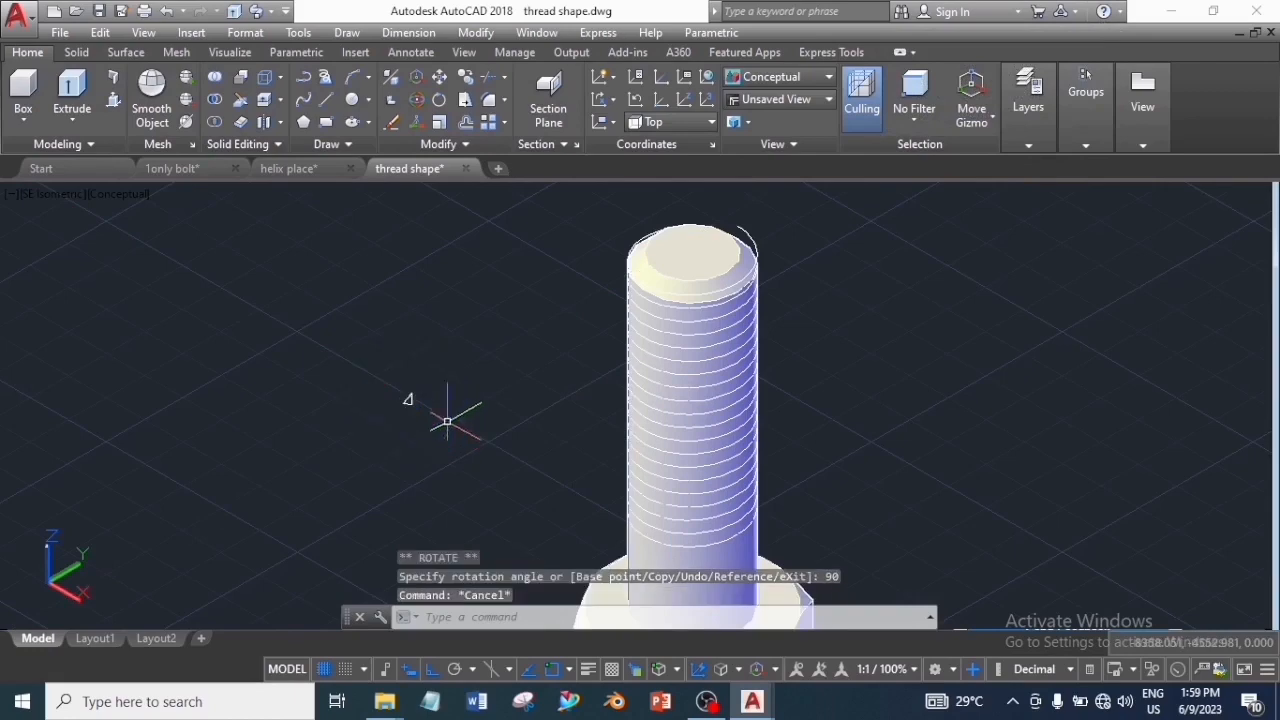
# Step: Move the triangle by the midpoint of its vertical side onto the upper end of the helix
pyautogui.moveTo(374, 380)
pyautogui.mouseDown()
pyautogui.moveTo(383, 472)
pyautogui.moveTo(389, 289)
pyautogui.mouseUp()
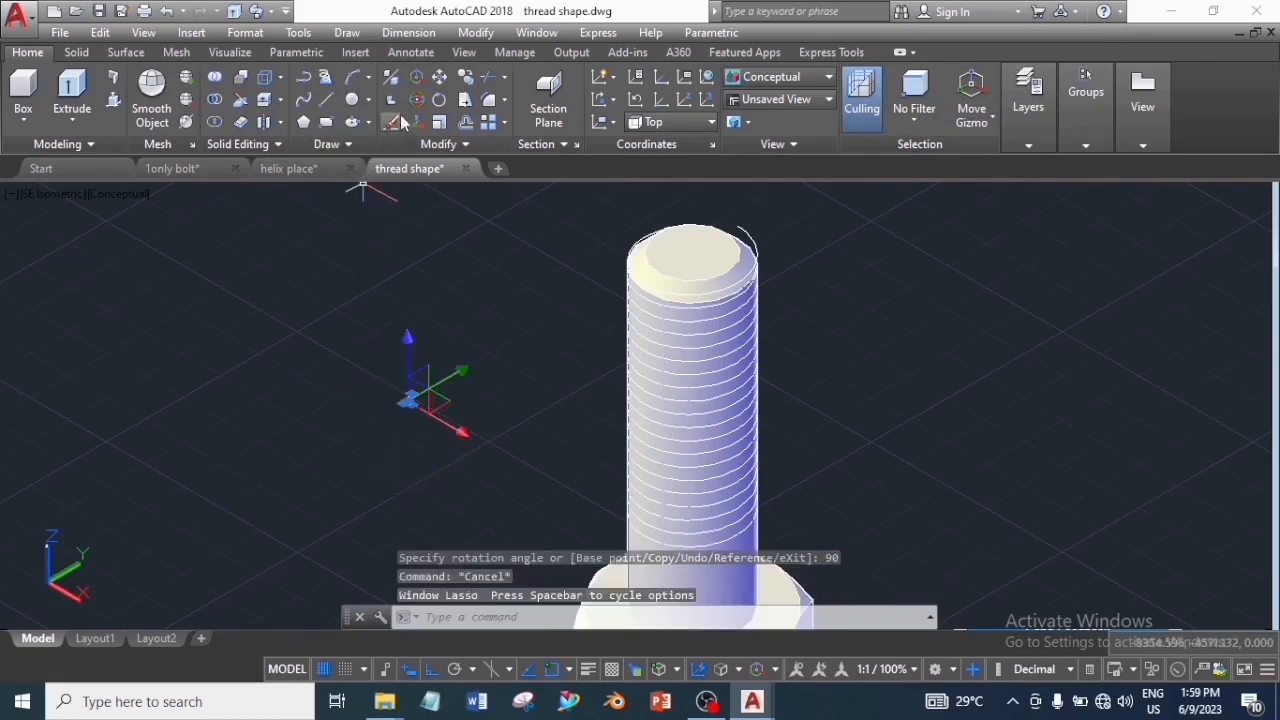
pyautogui.click(440, 76)
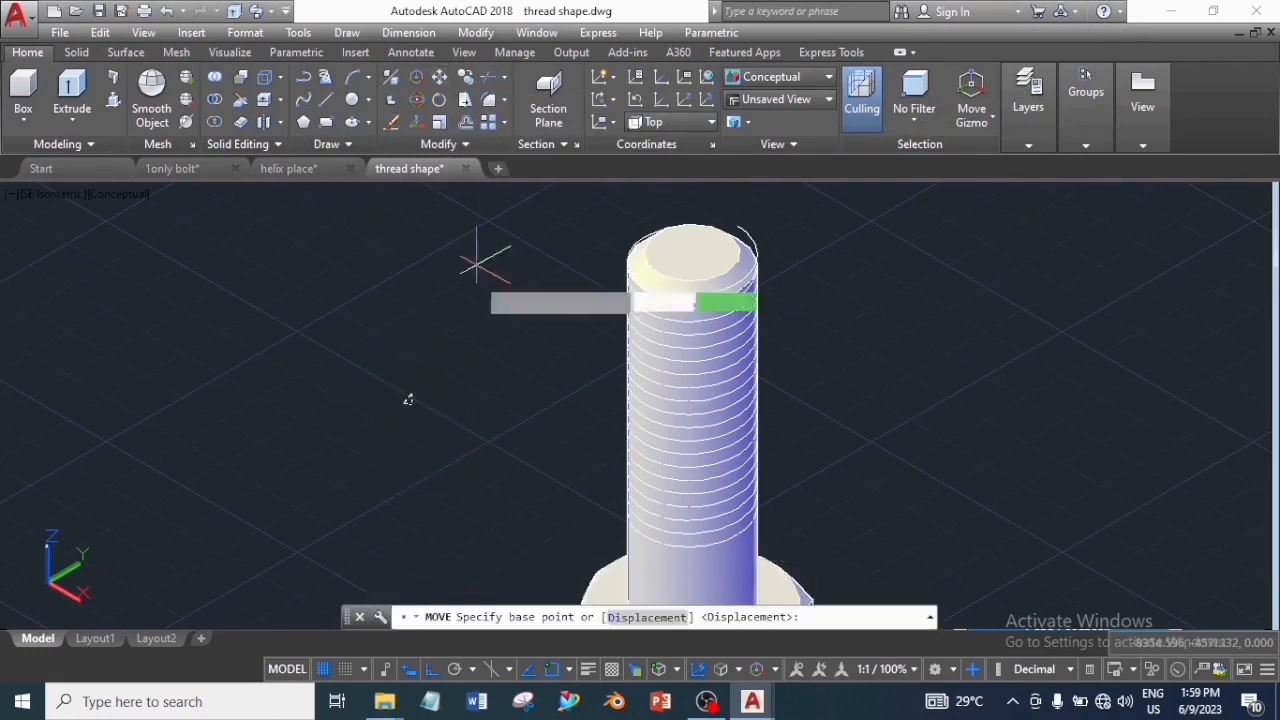
pyautogui.scroll(3, 476, 338)
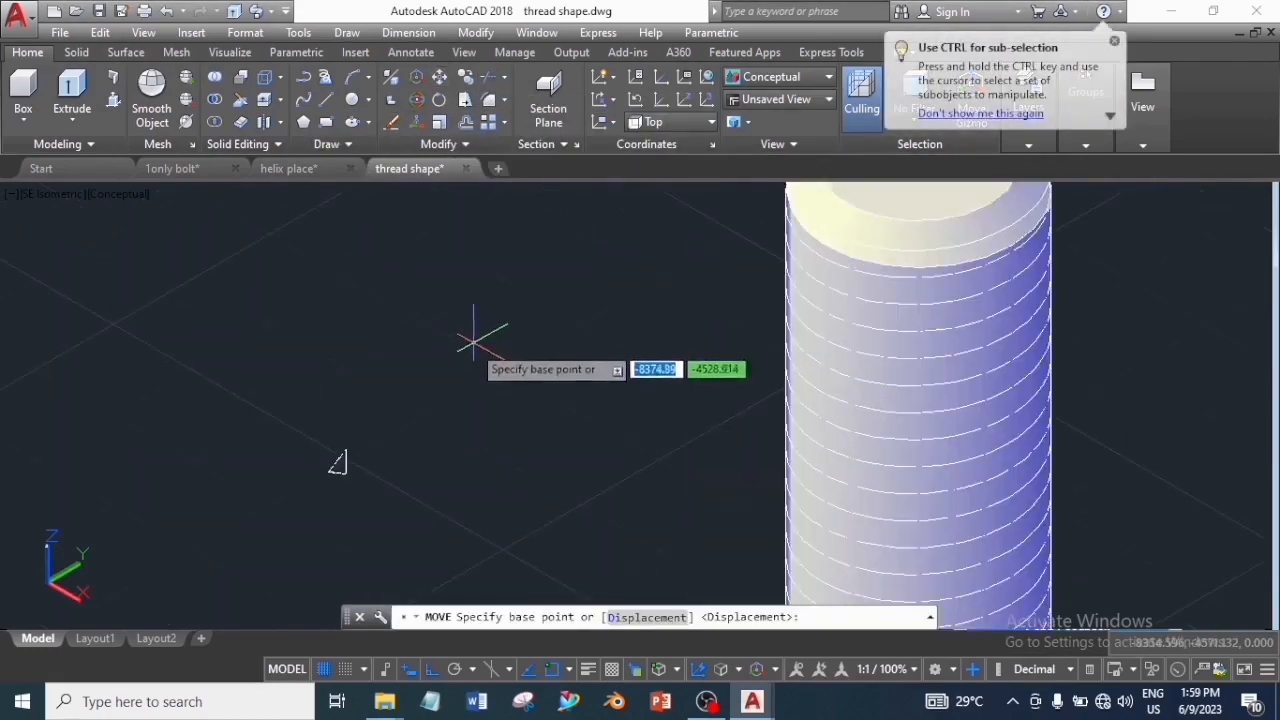
pyautogui.click(347, 462)
pyautogui.scroll(-4, 349, 457)
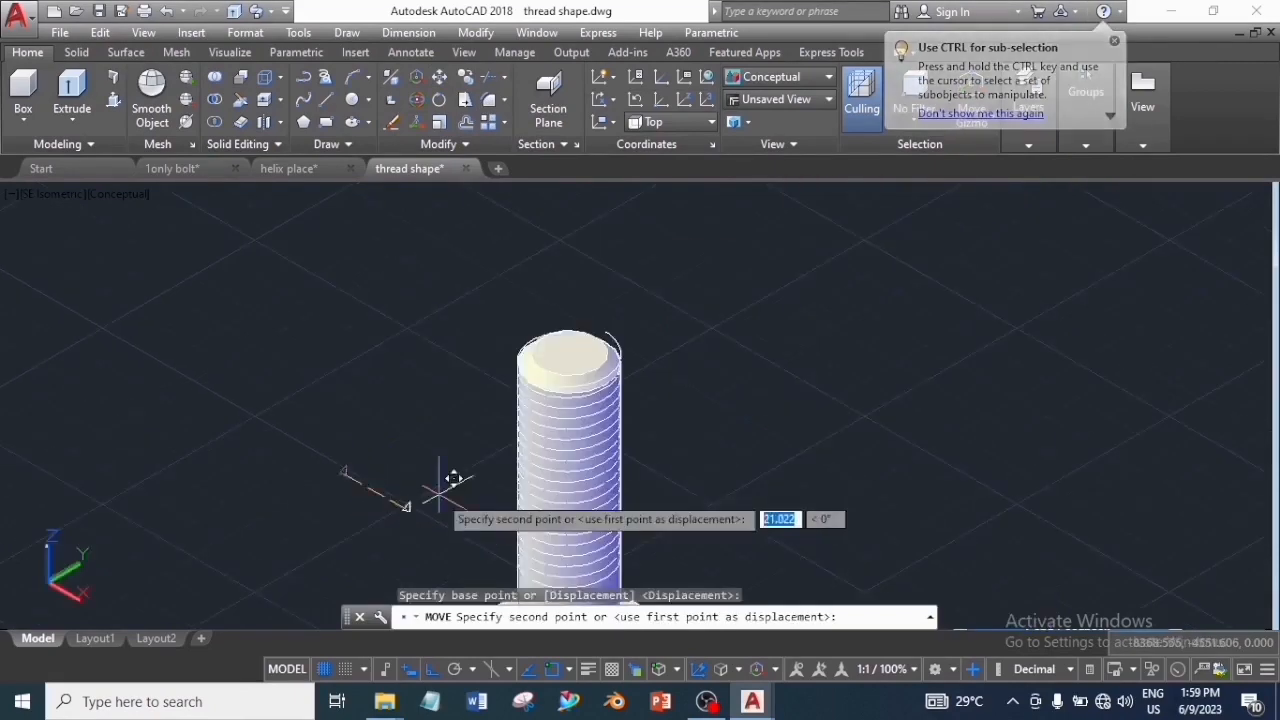
pyautogui.scroll(3, 537, 366)
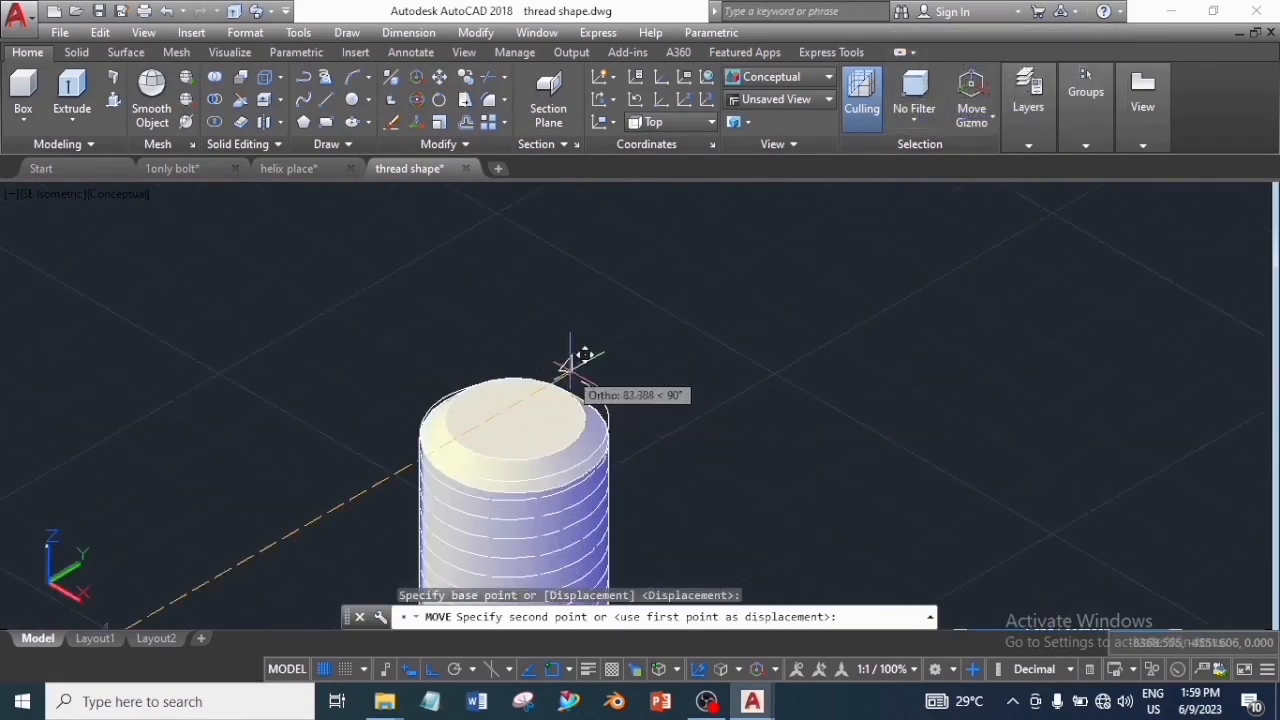
pyautogui.click(581, 366)
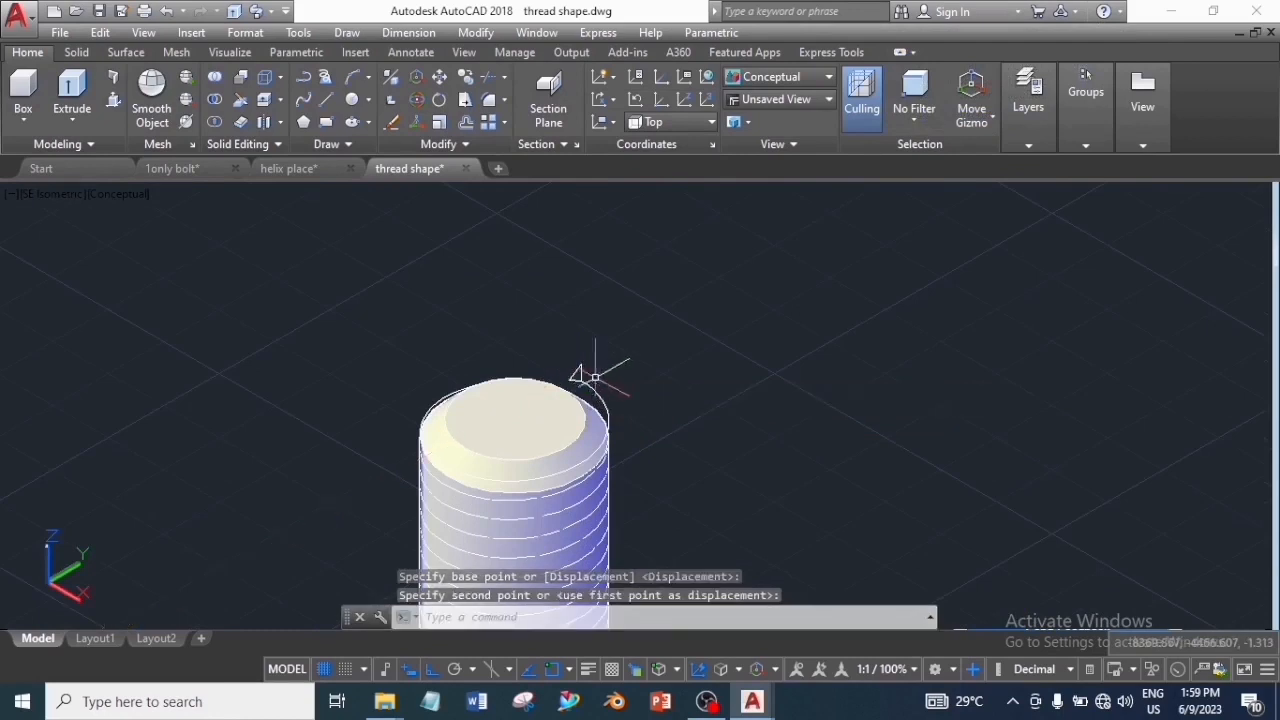
pyautogui.press('Escape')
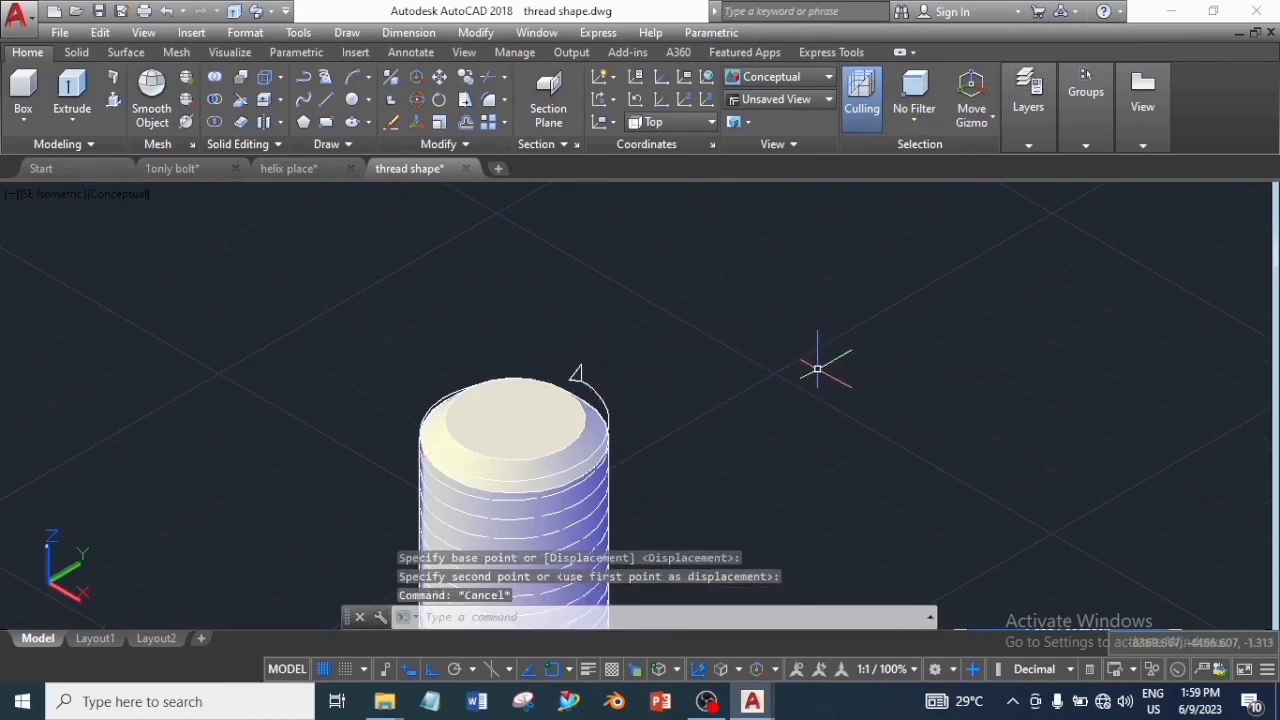
# Step: Sweep the triangle along the helix as a solid to form the thread cutter
pyautogui.scroll(-4, 818, 362)
pyautogui.keyDown('shift'); pyautogui.moveTo(836, 438); pyautogui.dragTo(694, 386, button='middle'); pyautogui.keyUp('shift')
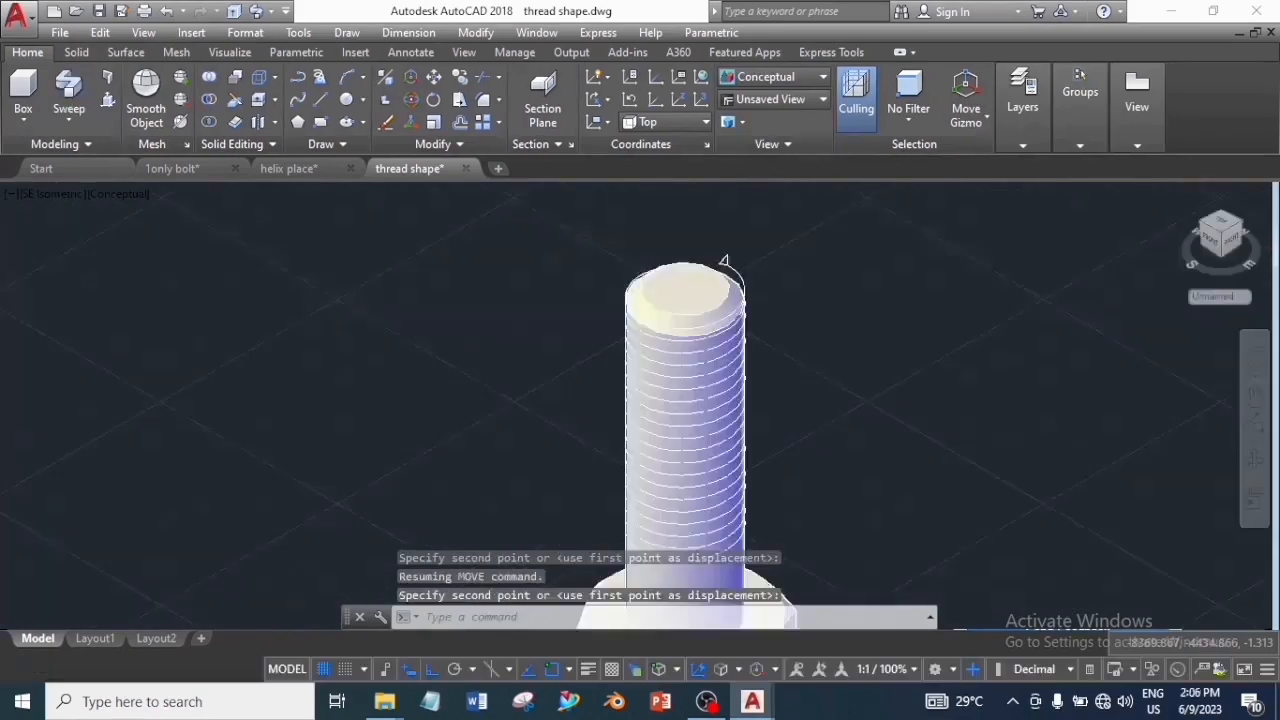
pyautogui.scroll(-3, 851, 352)
pyautogui.scroll(2, 851, 352)
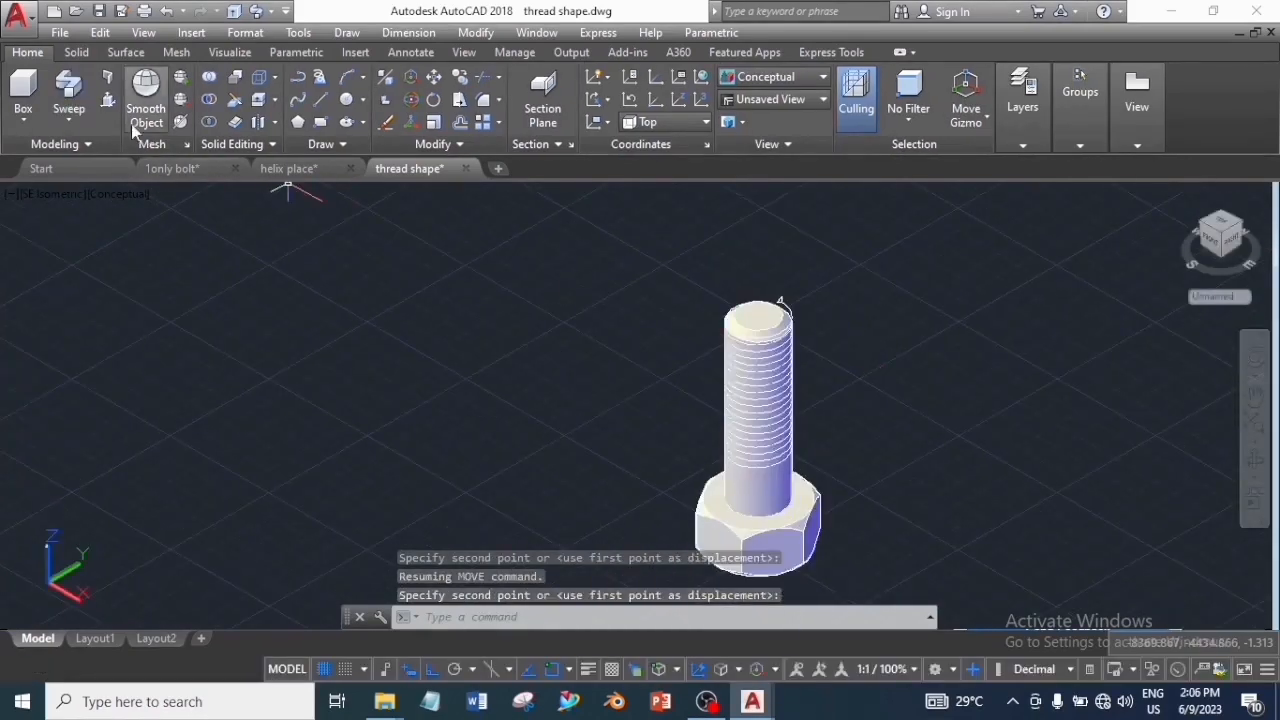
pyautogui.click(70, 90)
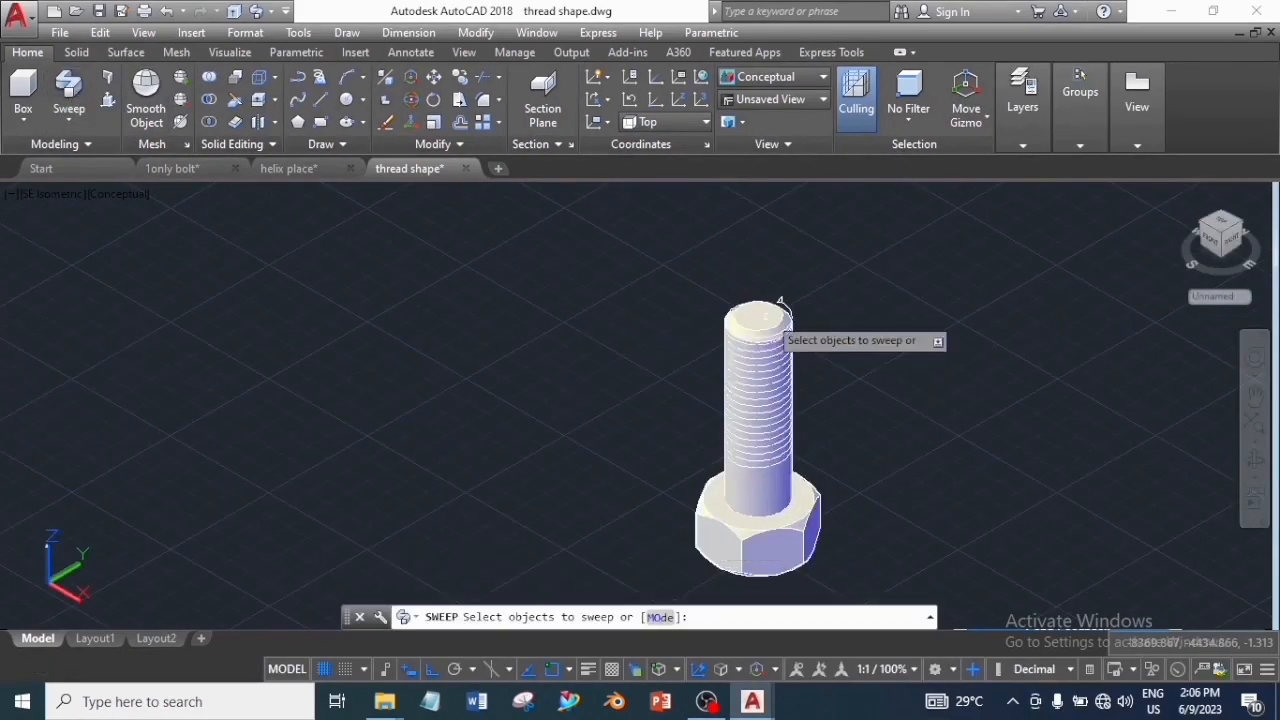
pyautogui.scroll(3, 788, 292)
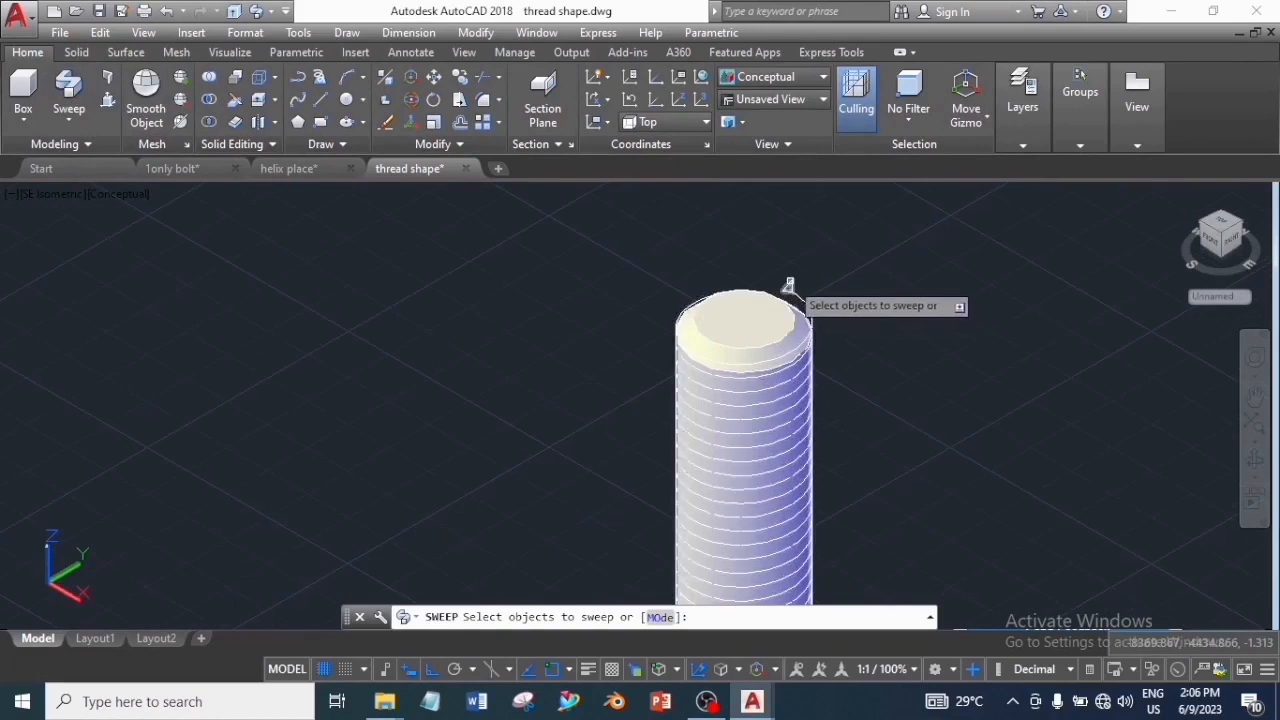
pyautogui.click(790, 290)
pyautogui.press('Return')
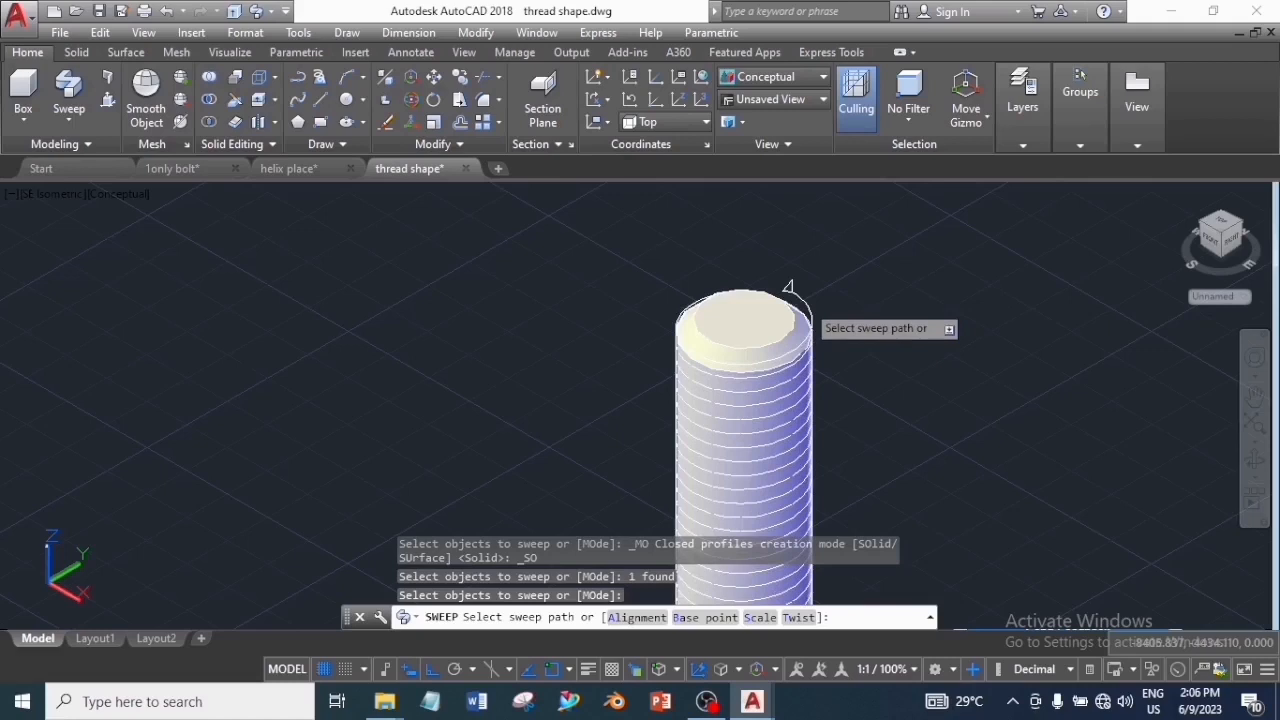
pyautogui.press('Escape')
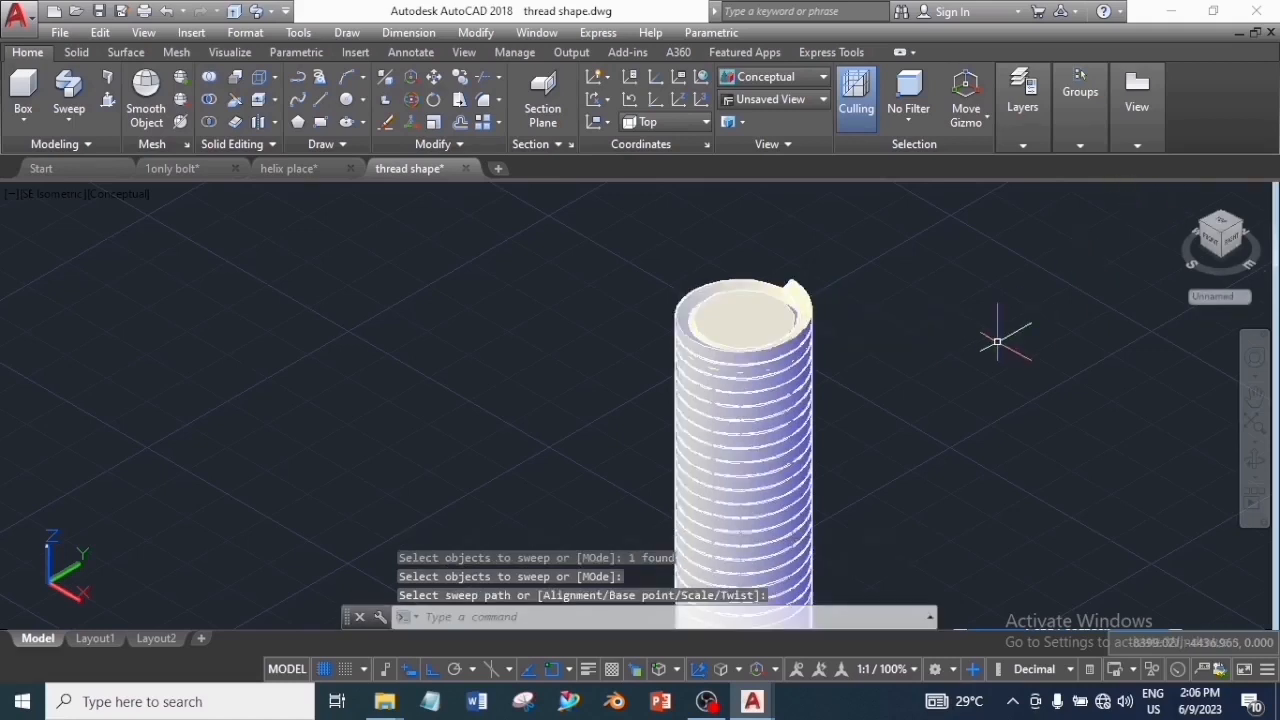
# Step: Subtract the swept helical solid from the bolt solid to cut the thread
pyautogui.click(209, 99)
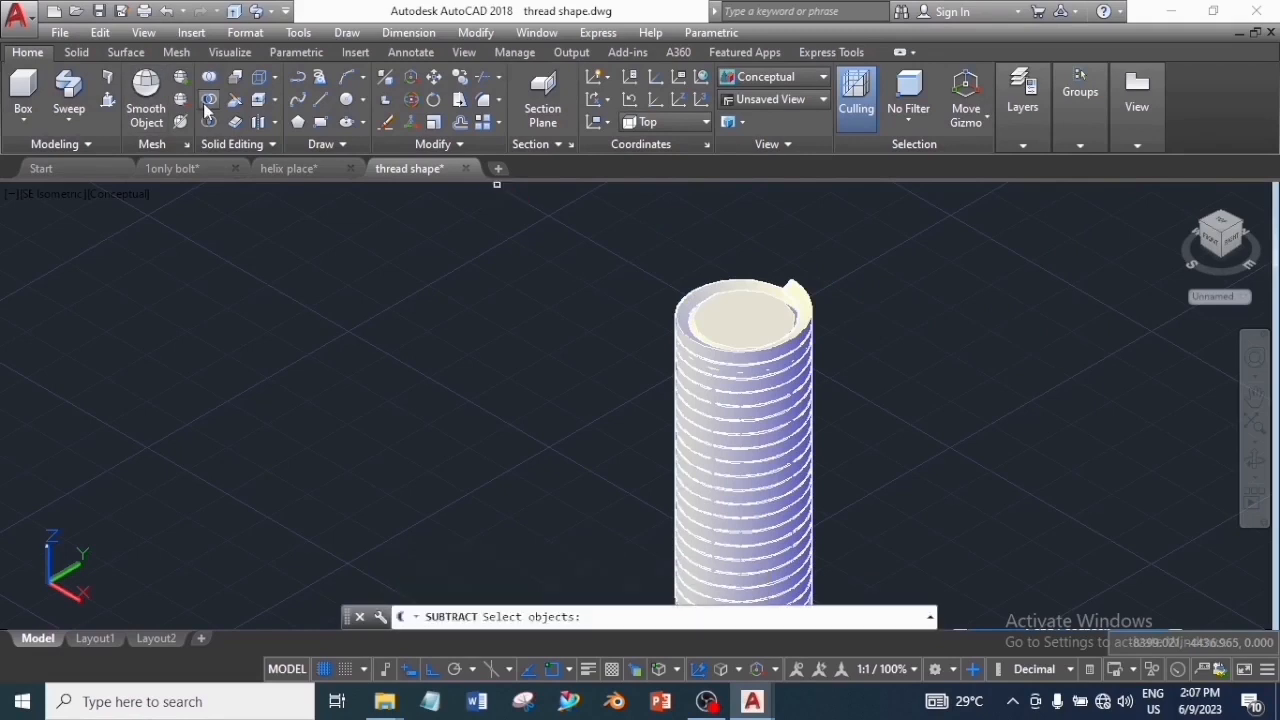
pyautogui.click(745, 313)
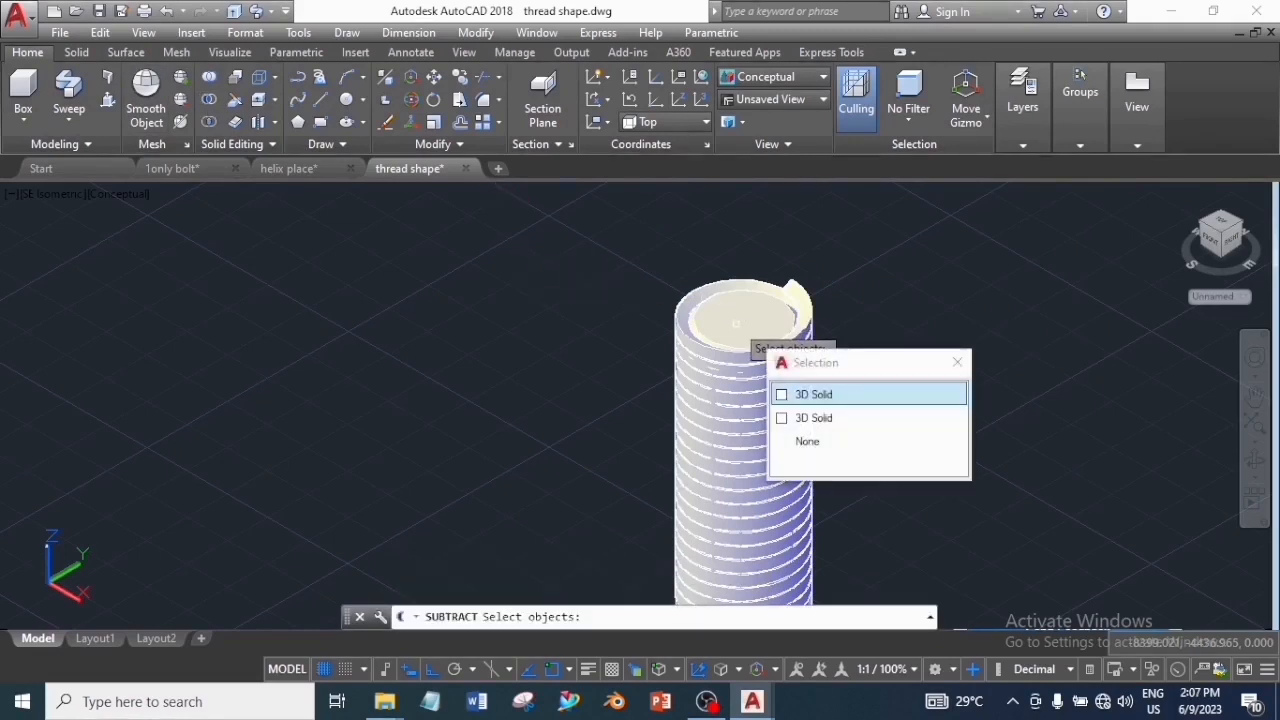
pyautogui.click(815, 396)
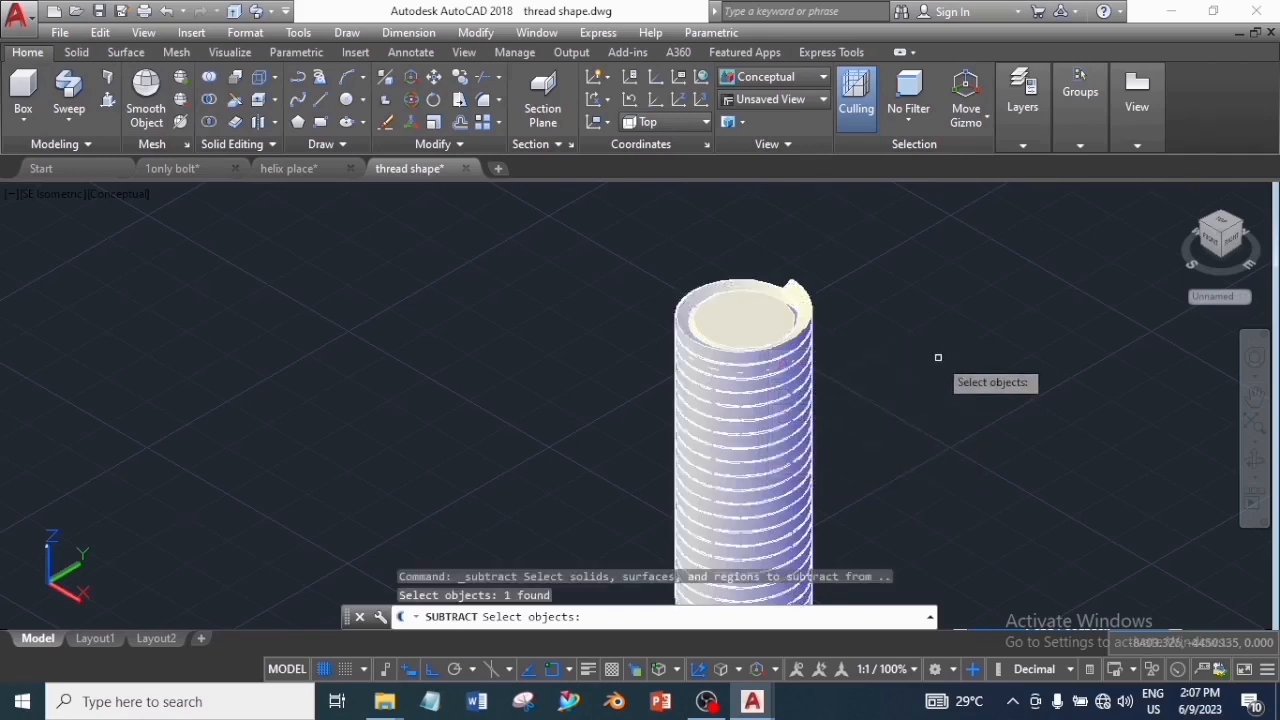
pyautogui.press('Return')
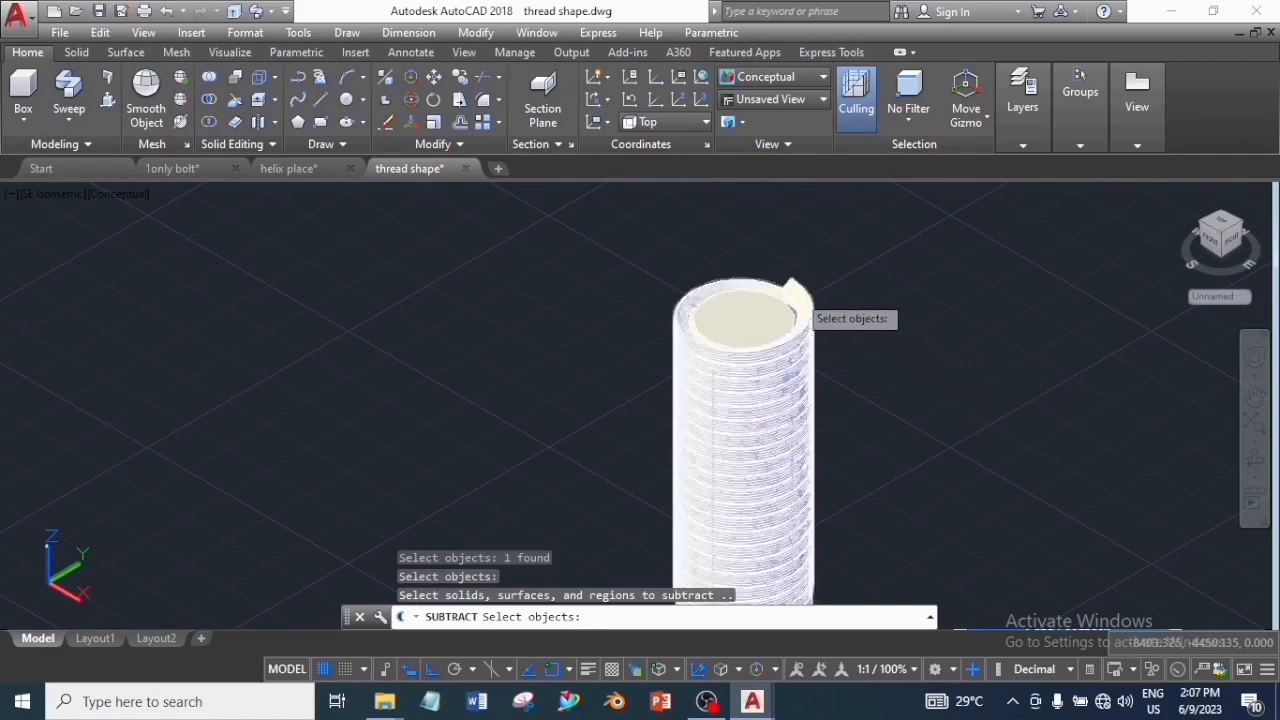
pyautogui.click(800, 294)
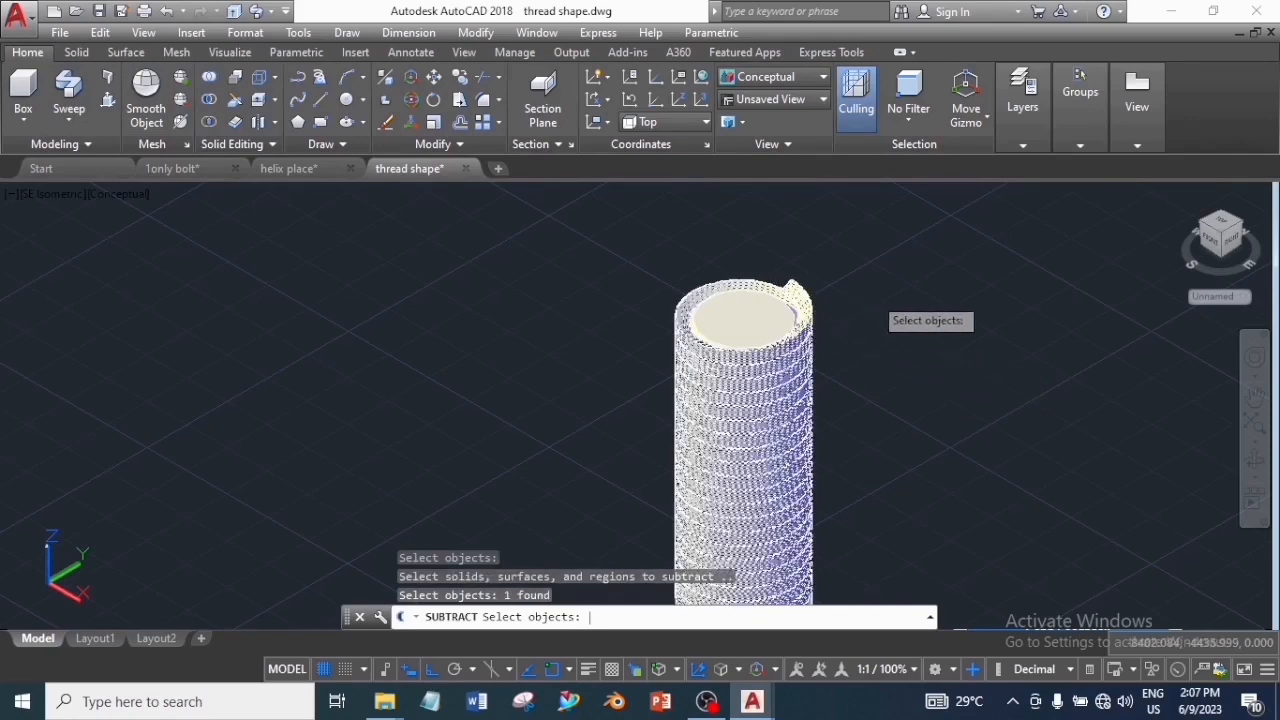
pyautogui.press('Return')
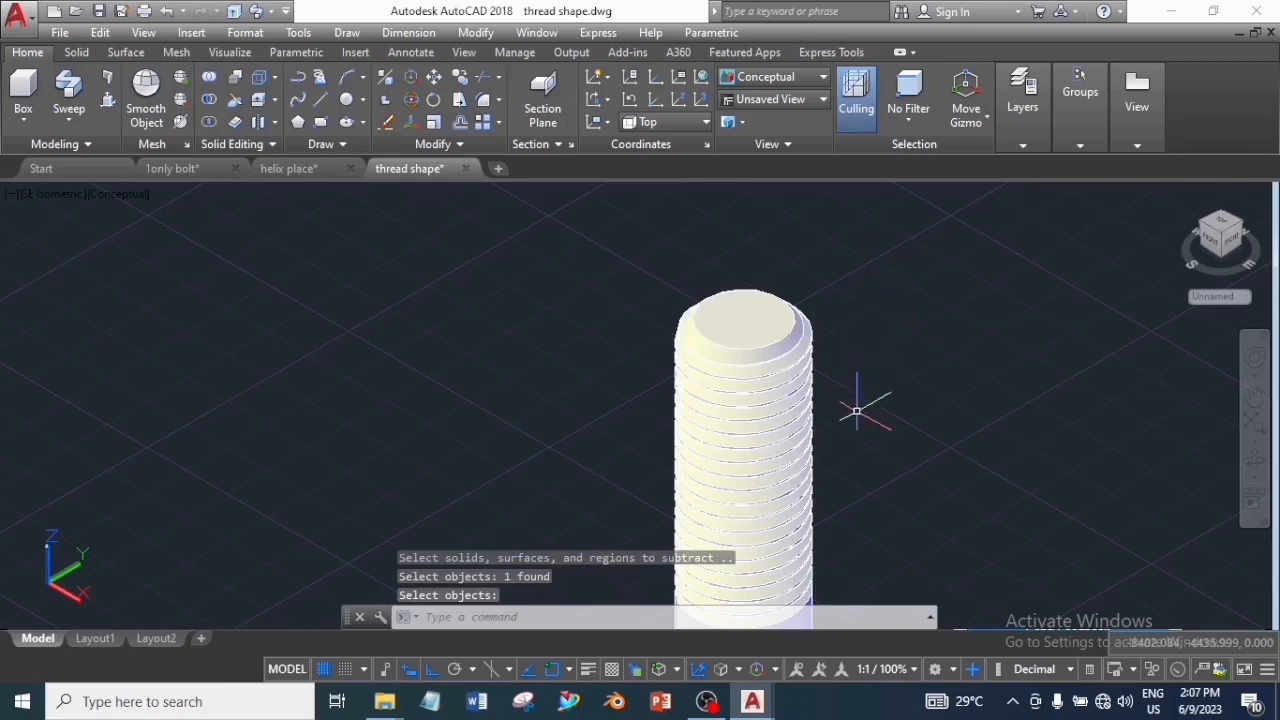
# Step: Examine the cut thread, the plain shank and the hexagonal head of the bolt
pyautogui.moveTo(860, 425)
pyautogui.keyDown('shift'); pyautogui.mouseDown(button='middle')
pyautogui.moveTo(843, 331)
pyautogui.moveTo(849, 380)
pyautogui.moveTo(880, 430)
pyautogui.mouseUp(button='middle'); pyautogui.keyUp('shift')
pyautogui.scroll(-3, 918, 487)
pyautogui.scroll(5, 918, 487)
pyautogui.scroll(-2, 737, 414)
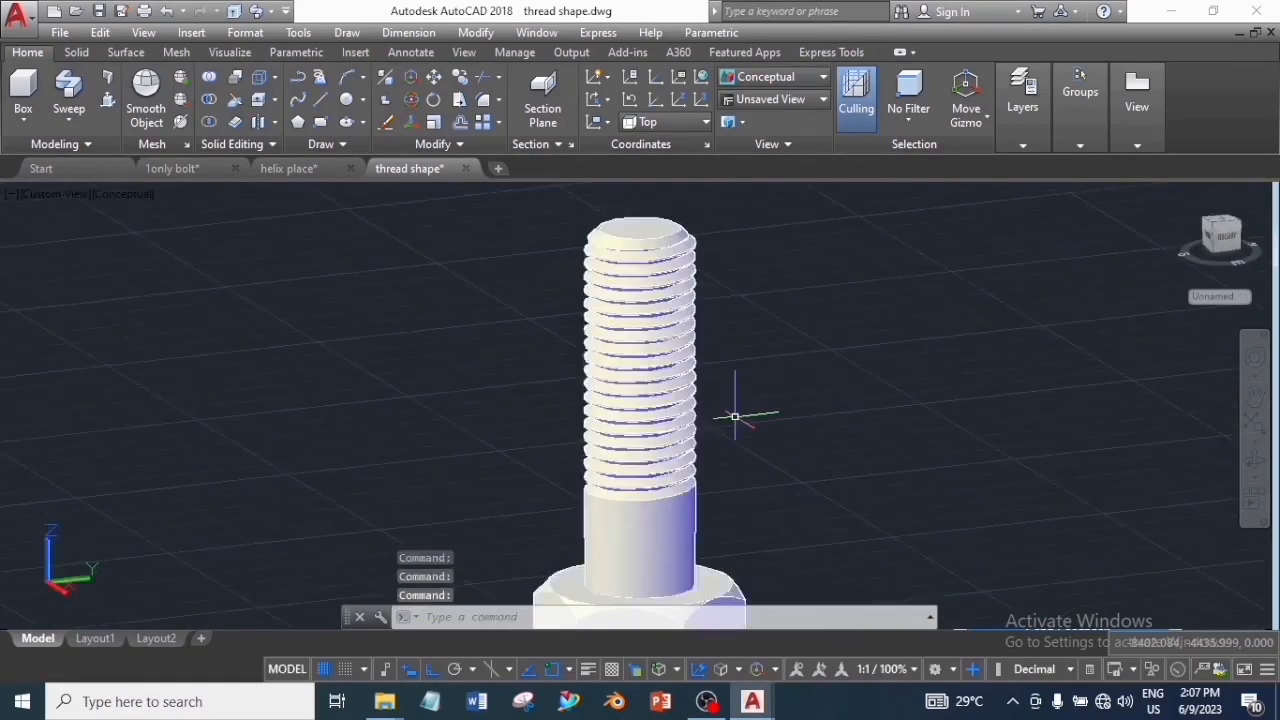
pyautogui.moveTo(737, 414); pyautogui.dragTo(782, 380, button='middle')
pyautogui.scroll(4, 757, 371)
pyautogui.scroll(-3, 766, 371)
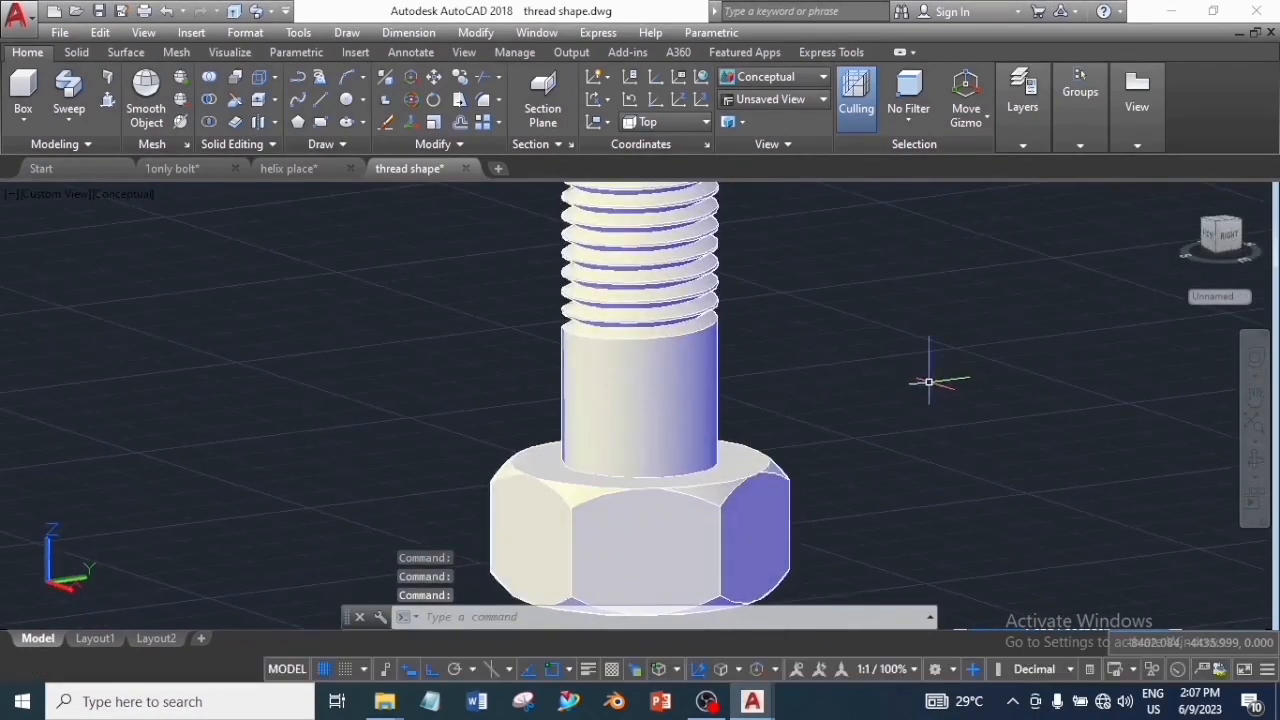
pyautogui.scroll(-5, 831, 386)
# Step: Copy the threaded bolt twice along the Y direction, using the underside of its head as base point
pyautogui.click(778, 352)
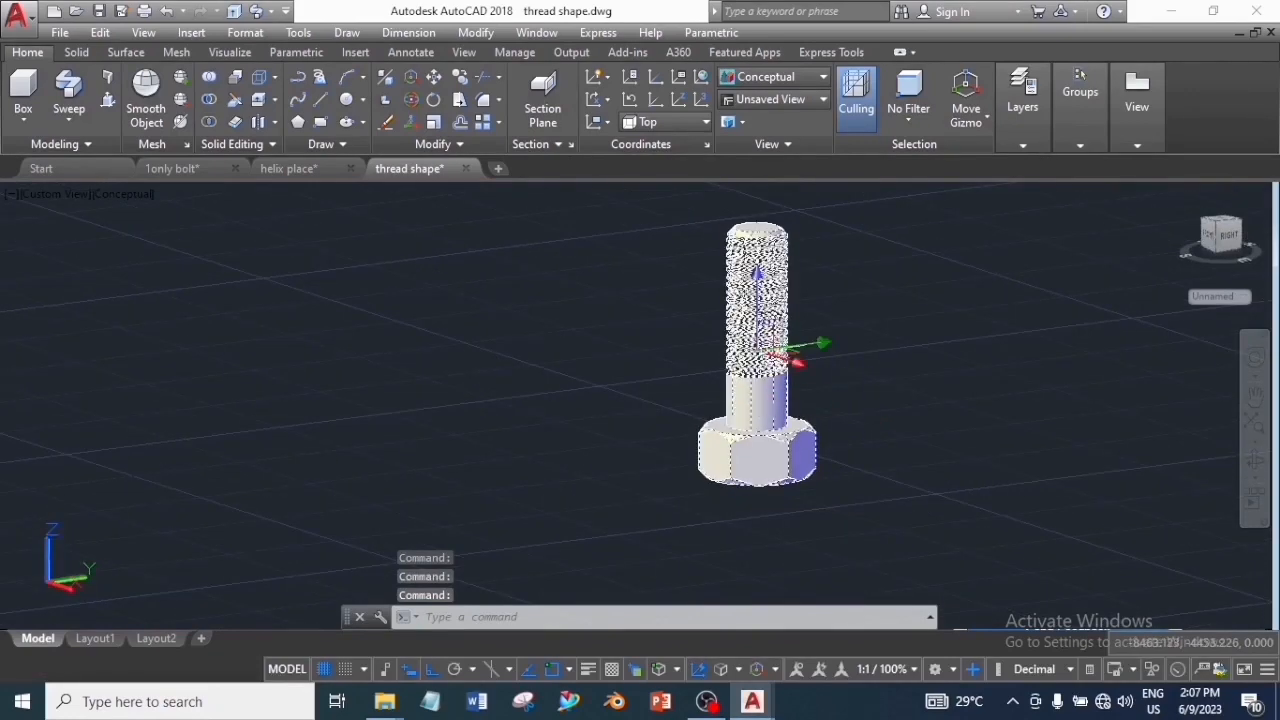
pyautogui.rightClick(918, 305)
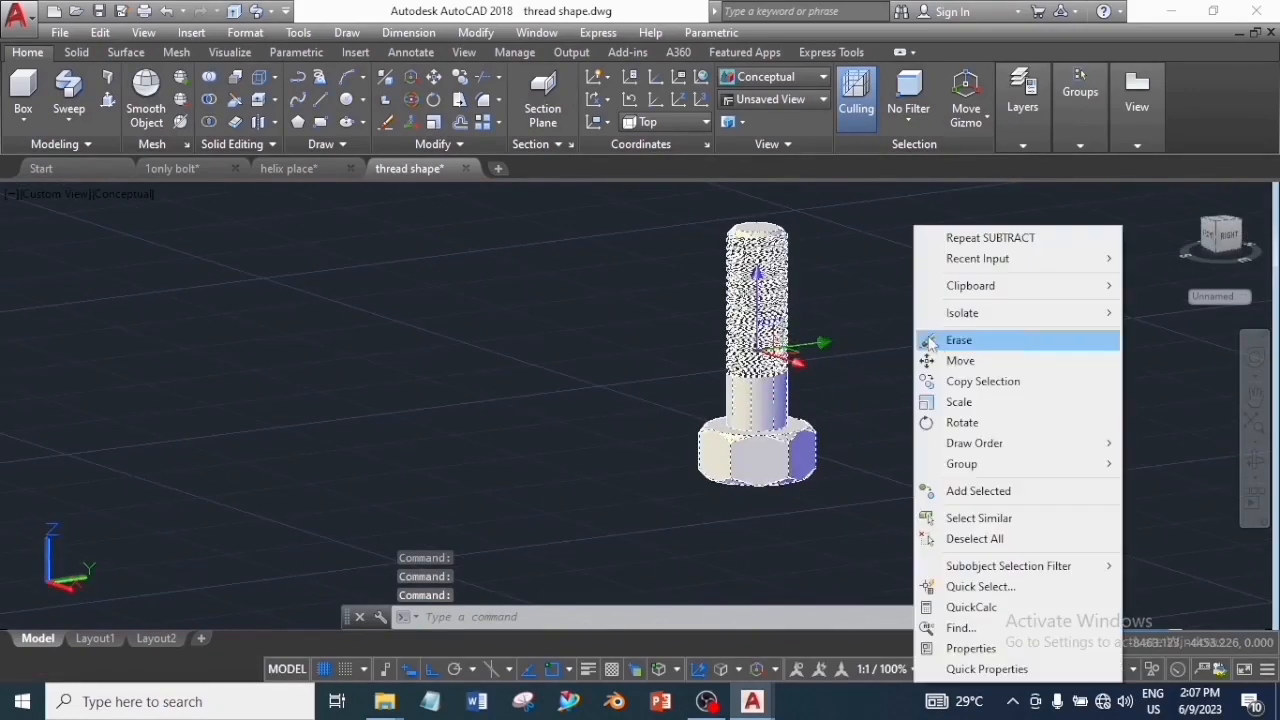
pyautogui.click(979, 384)
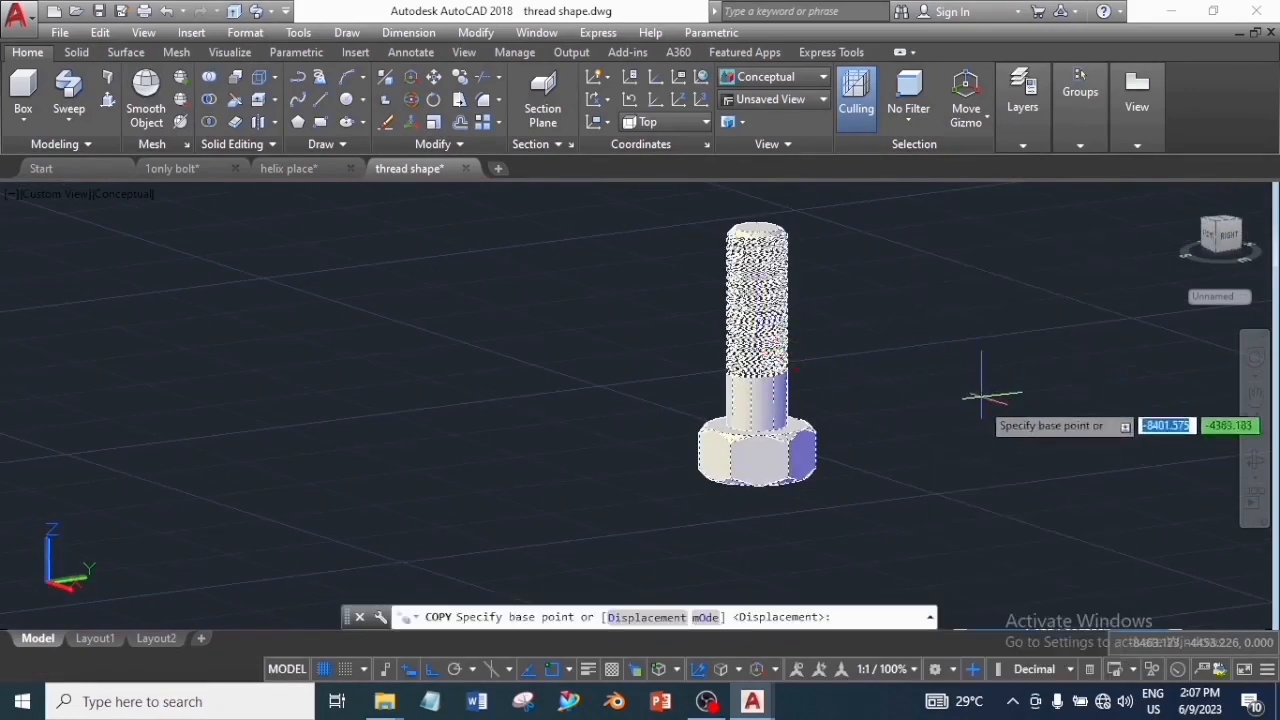
pyautogui.click(755, 487)
pyautogui.click(948, 489)
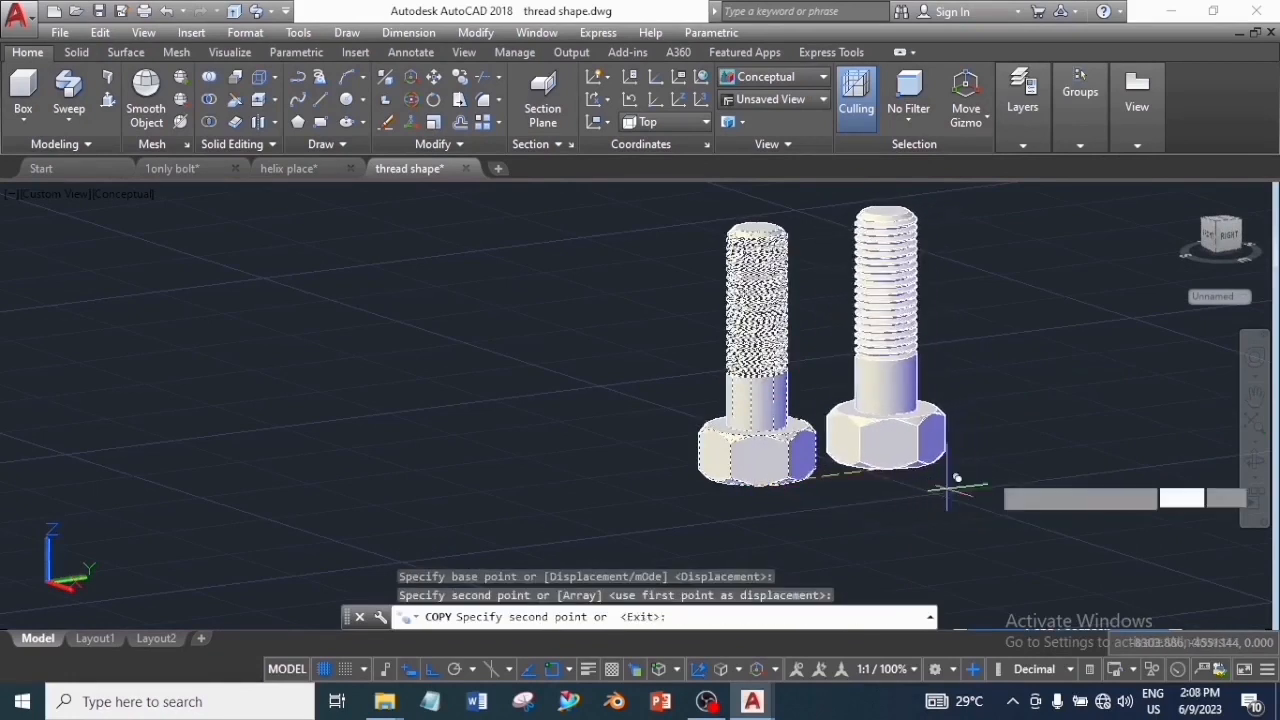
pyautogui.click(1059, 448)
pyautogui.press('Escape')
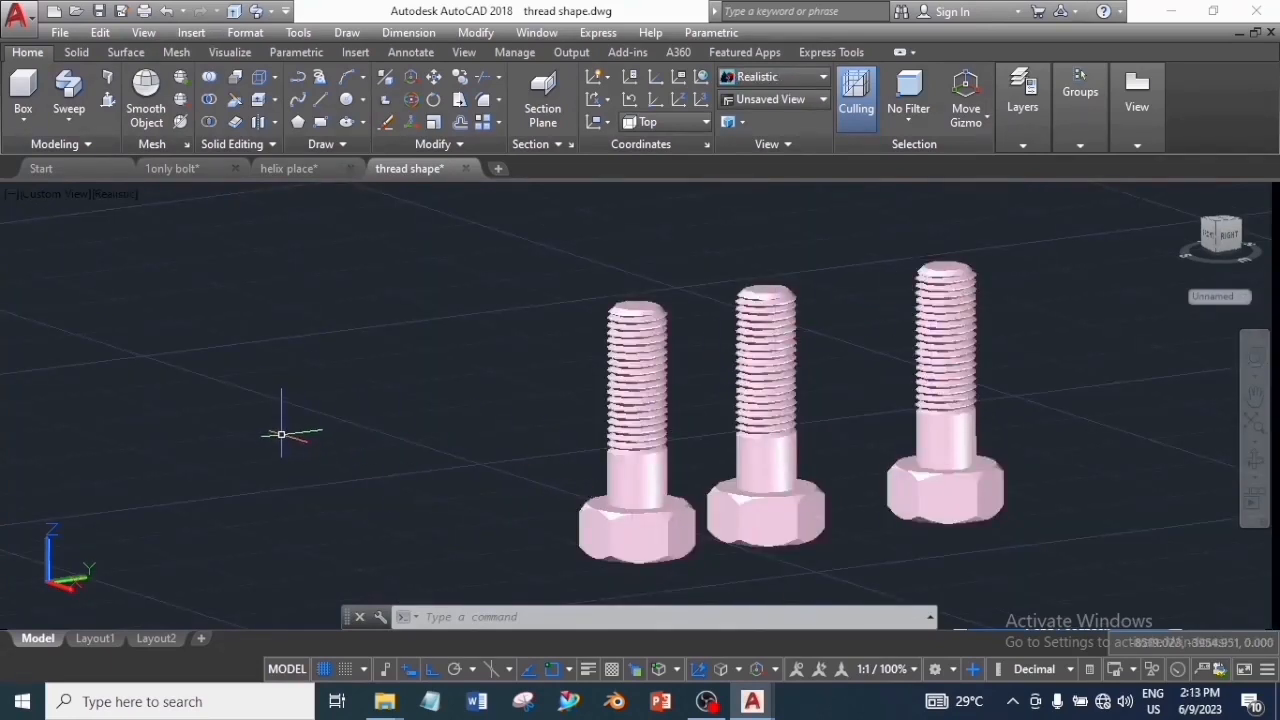
# Step: Open the materials browser, show the Autodesk Library's Metallic Paint materials, and apply Glossy - Forest Green to the leftmost bolt
pyautogui.write('ma')
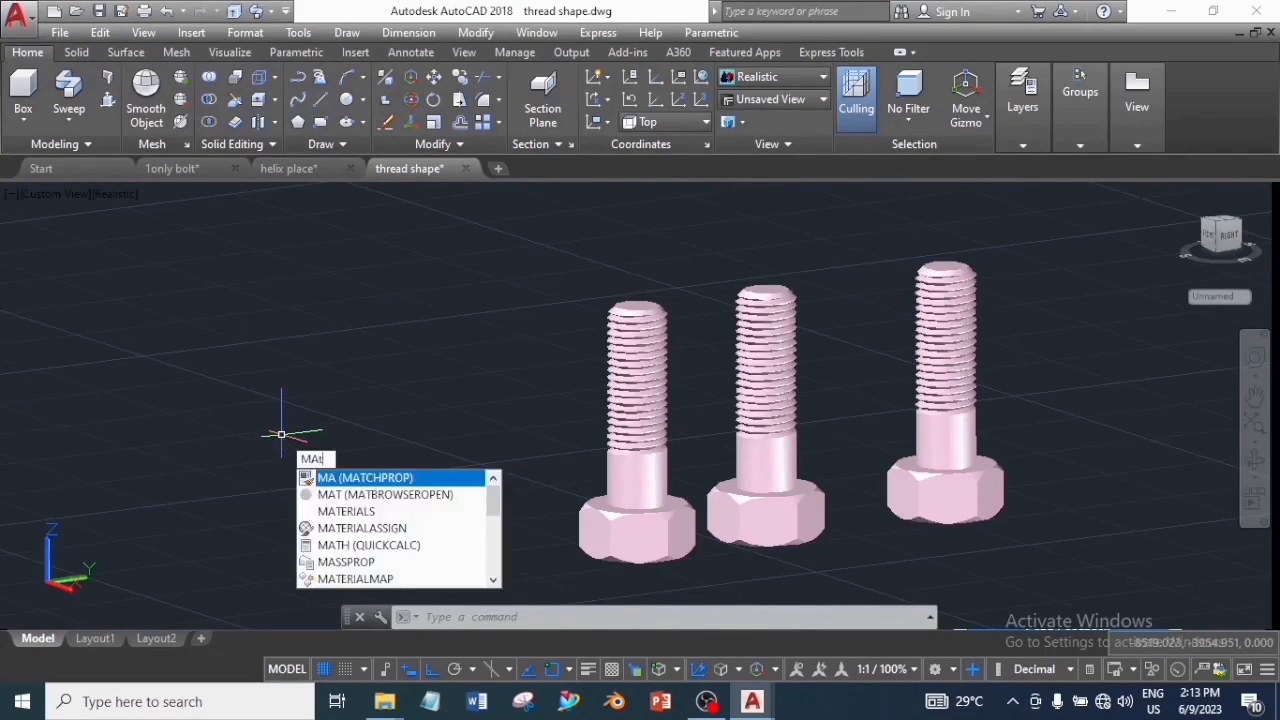
pyautogui.write('t')
pyautogui.press('Return')
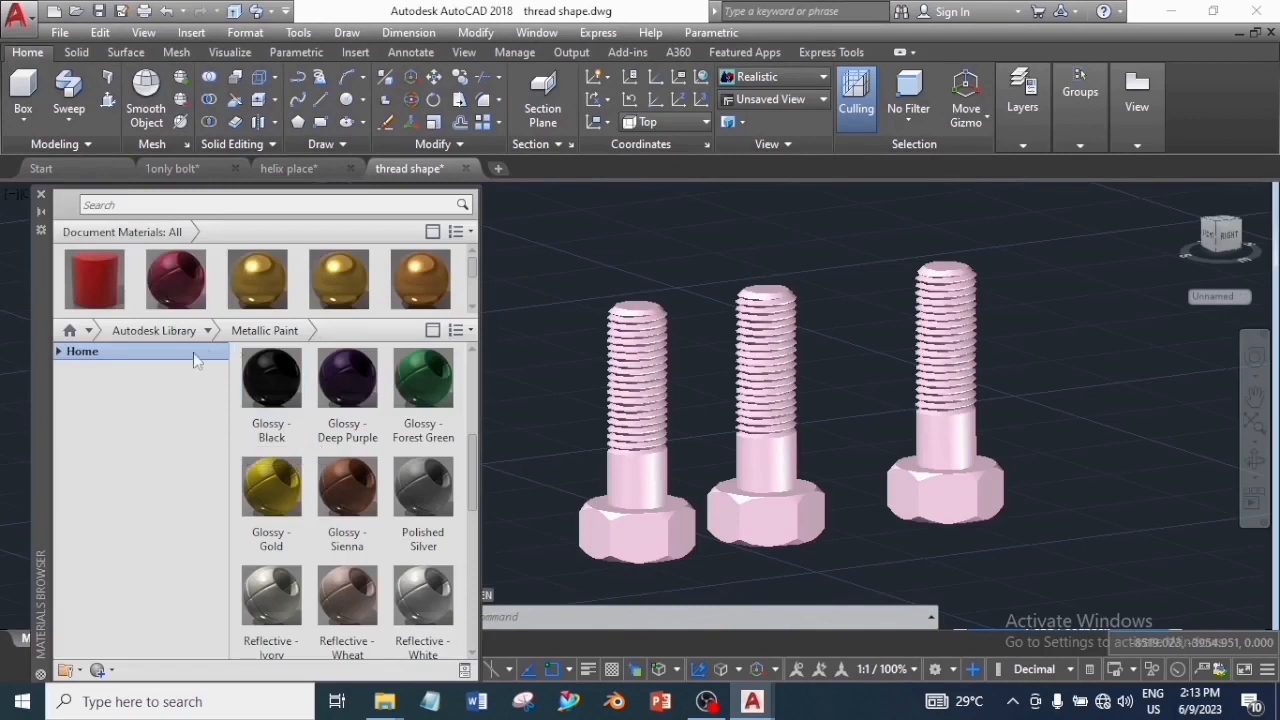
pyautogui.click(207, 330)
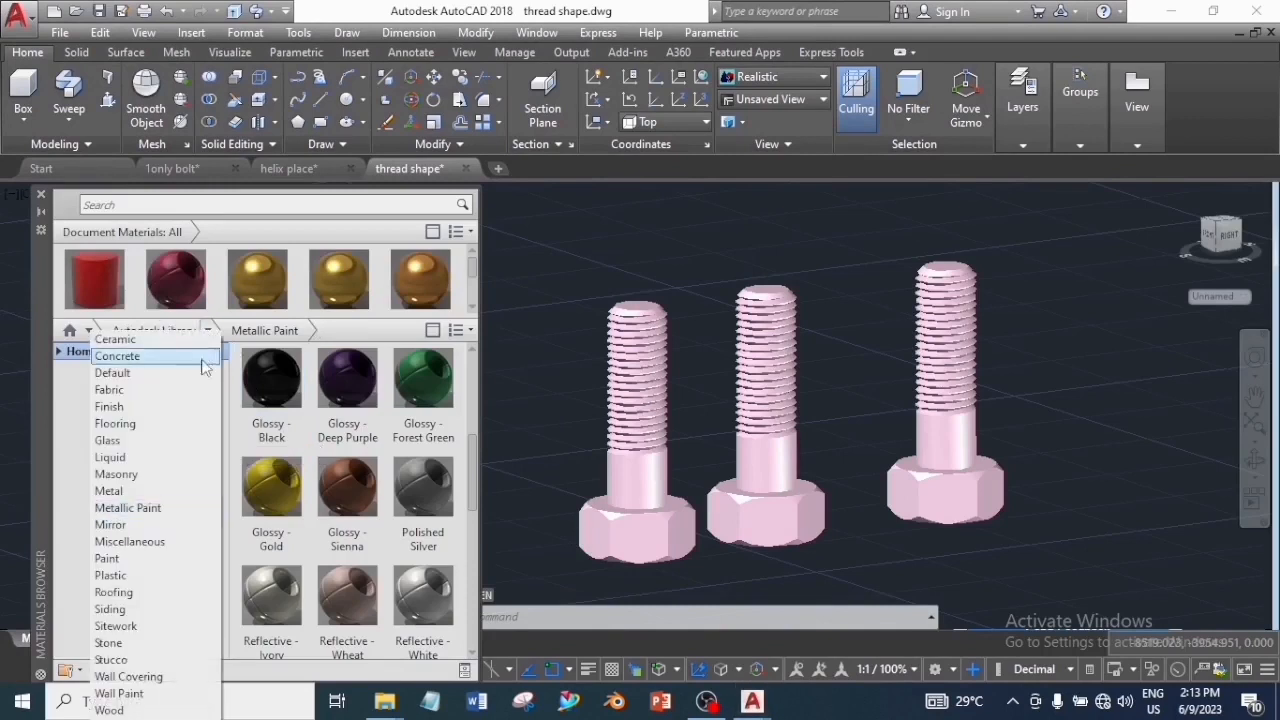
pyautogui.click(157, 509)
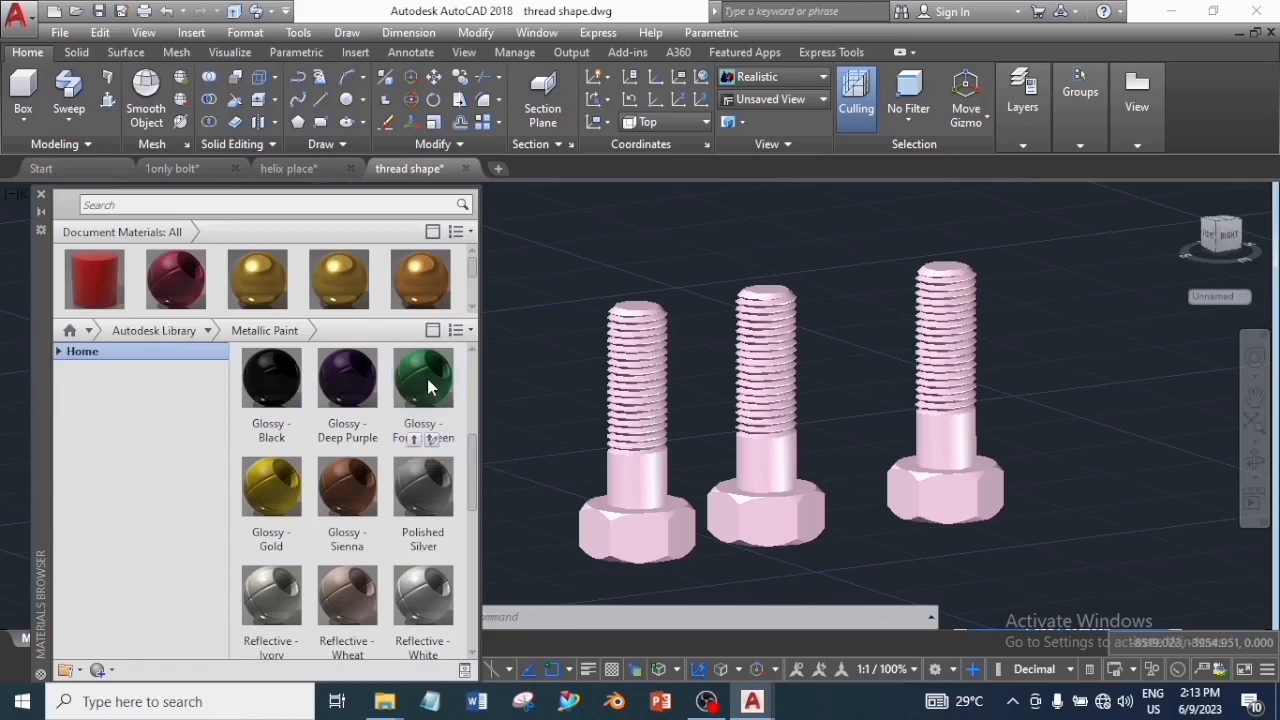
pyautogui.moveTo(428, 380); pyautogui.dragTo(600, 470)
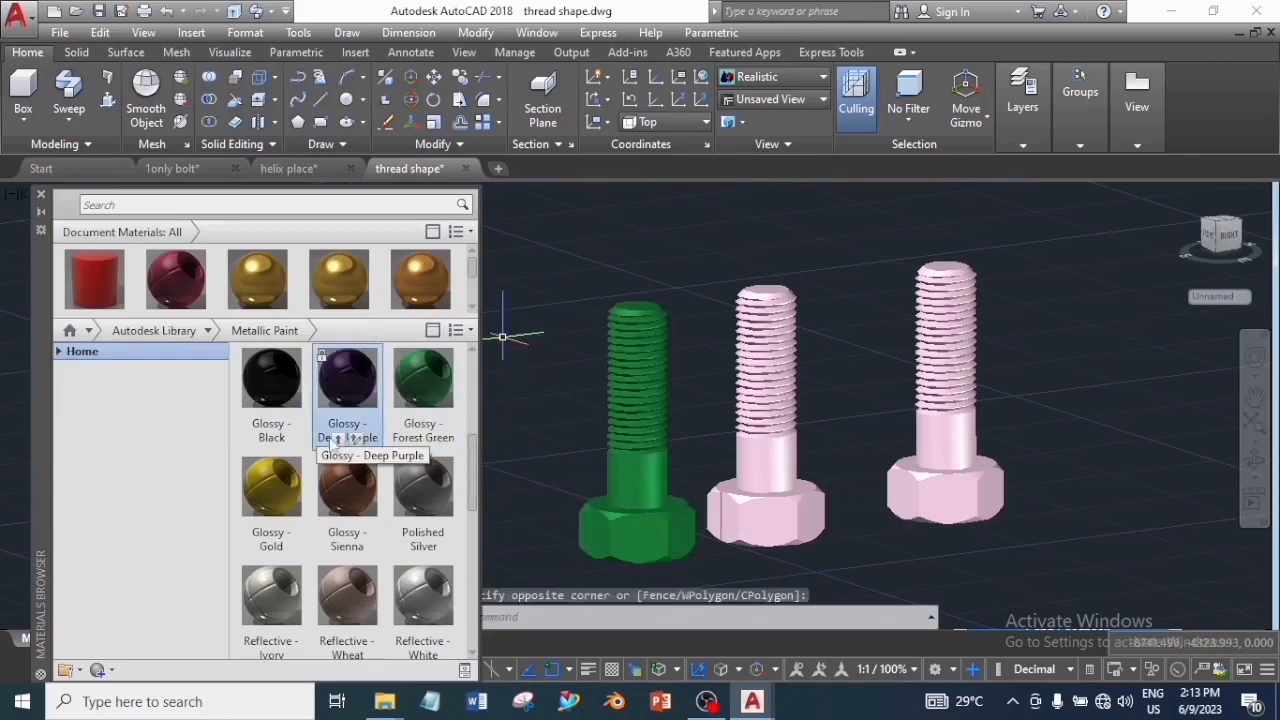
# Step: Apply Glossy - Gold metallic paint to the middle bolt and the magenta reflective-flake metallic paint to the rightmost bolt
pyautogui.moveTo(279, 470); pyautogui.dragTo(753, 472)
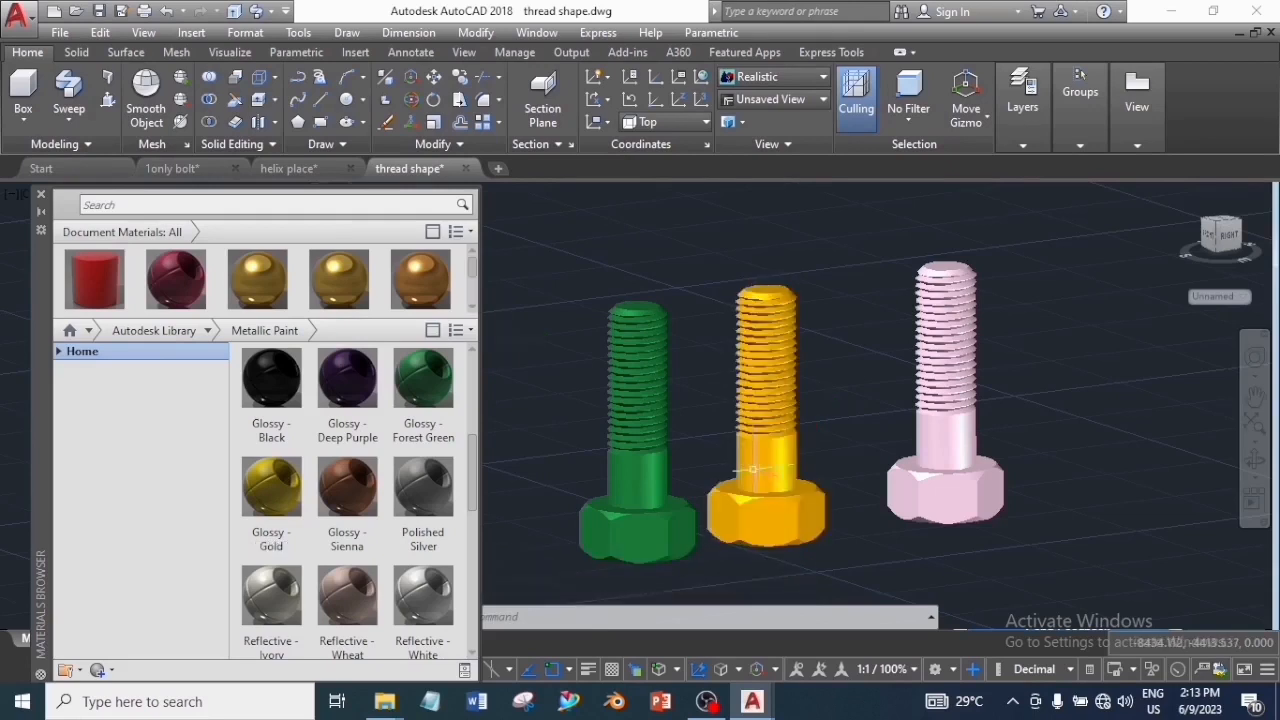
pyautogui.moveTo(474, 453); pyautogui.dragTo(474, 520)
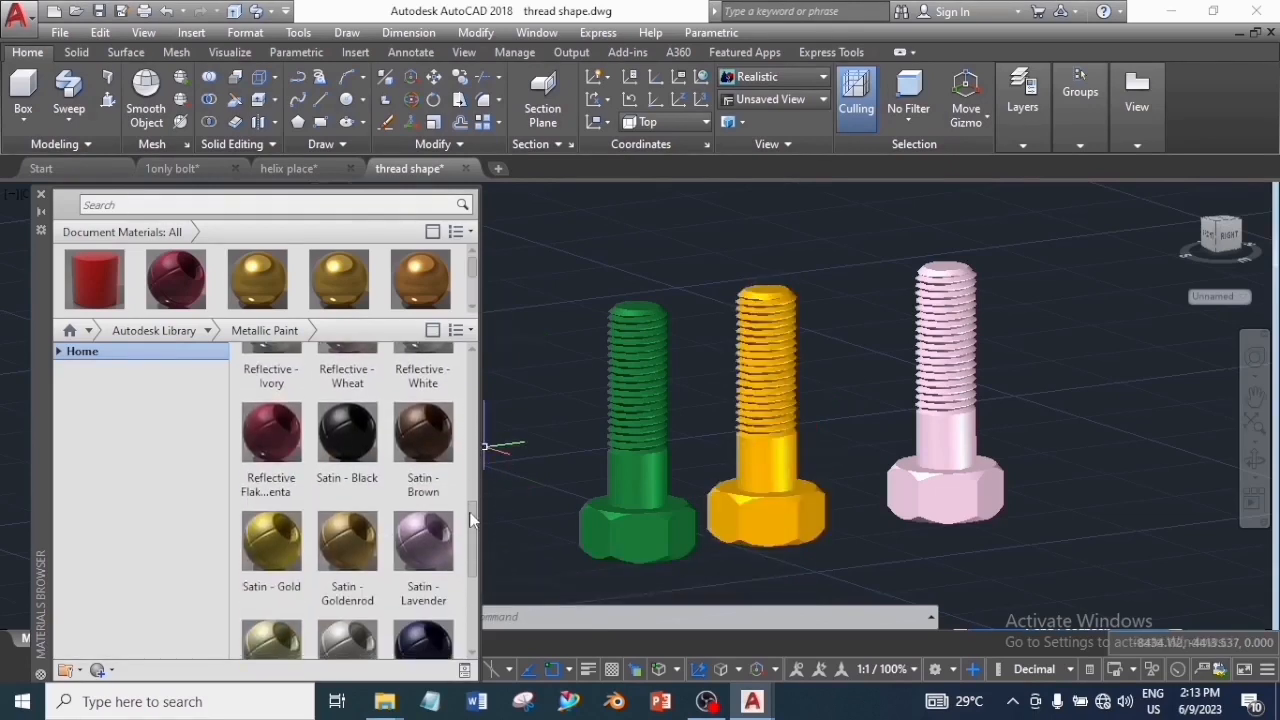
pyautogui.moveTo(280, 432); pyautogui.dragTo(950, 470)
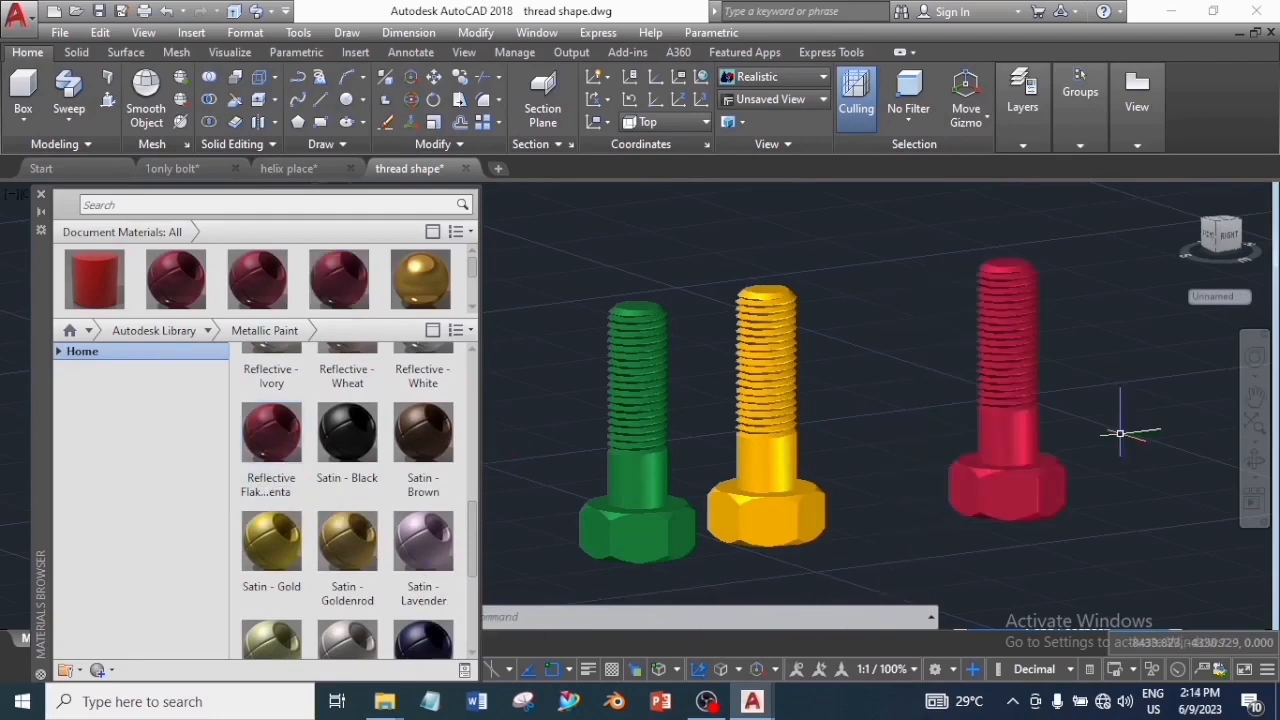